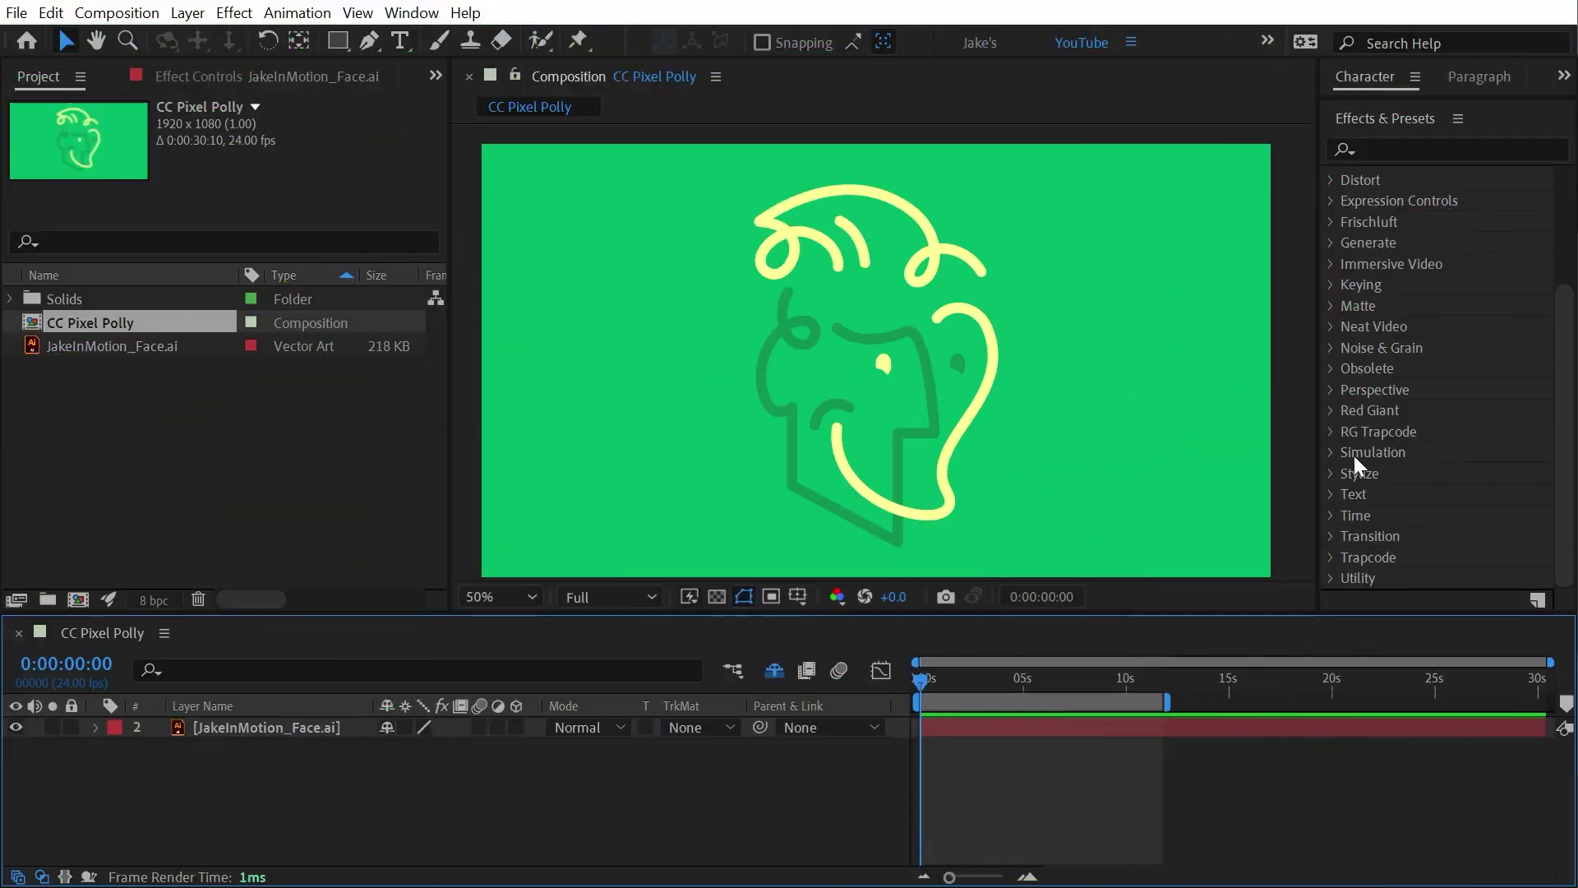
Apply CC Pixel Polly from Simulation to the JakeInMotion_Face.ai layer, then preview and scrub the shatter
{"action": "left_click", "coordinate": [1332, 452]}
{"action": "left_click_drag", "start_coordinate": [1437, 416], "coordinate": [904, 431]}
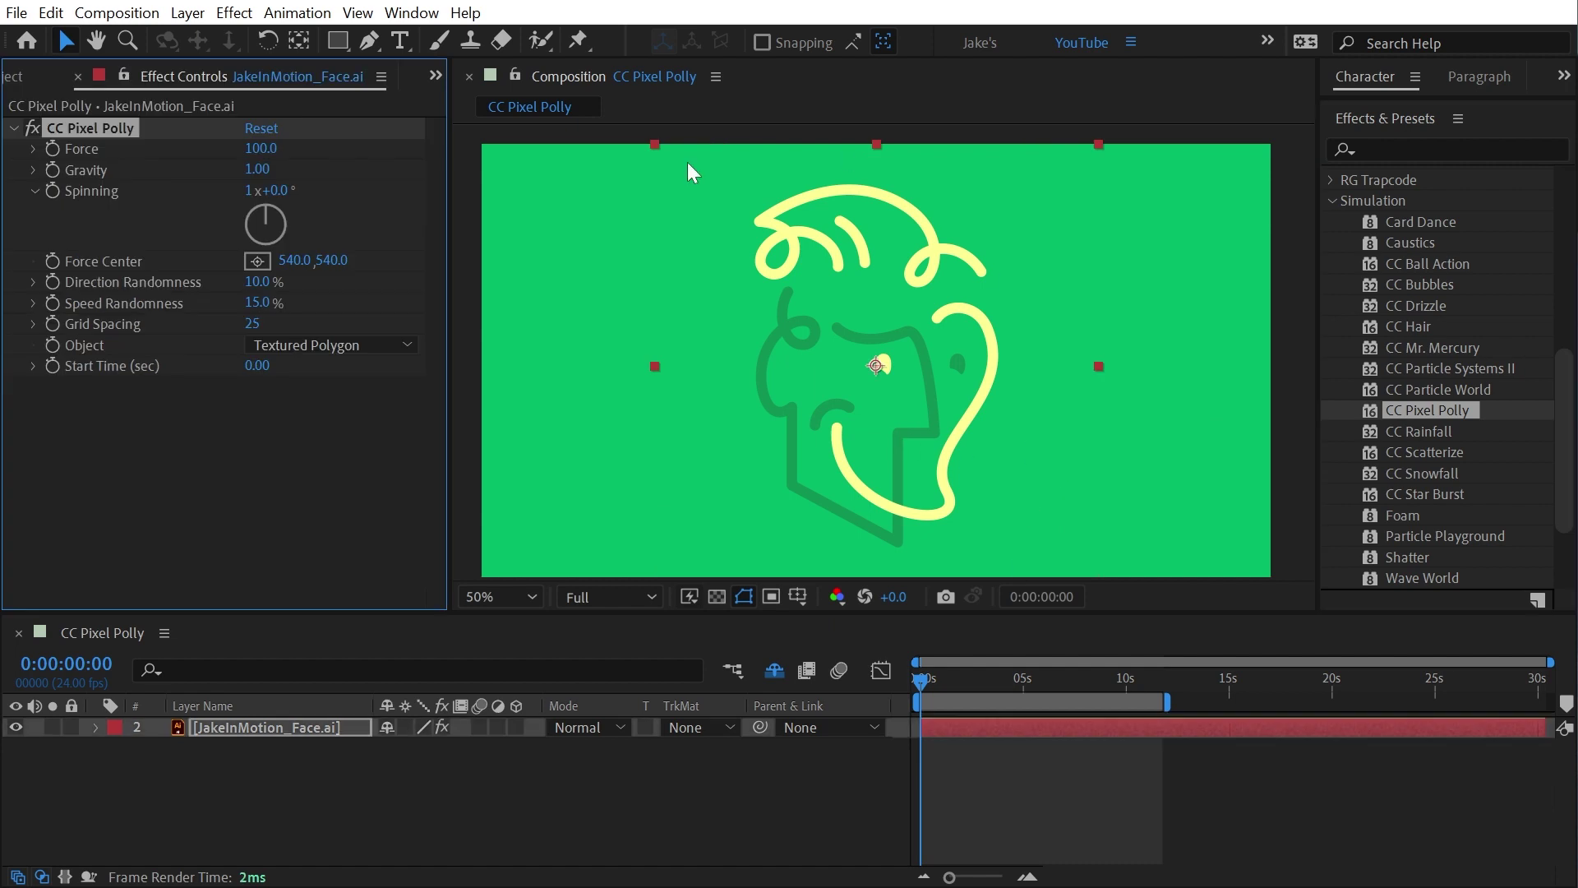
{"action": "key", "text": "space"}
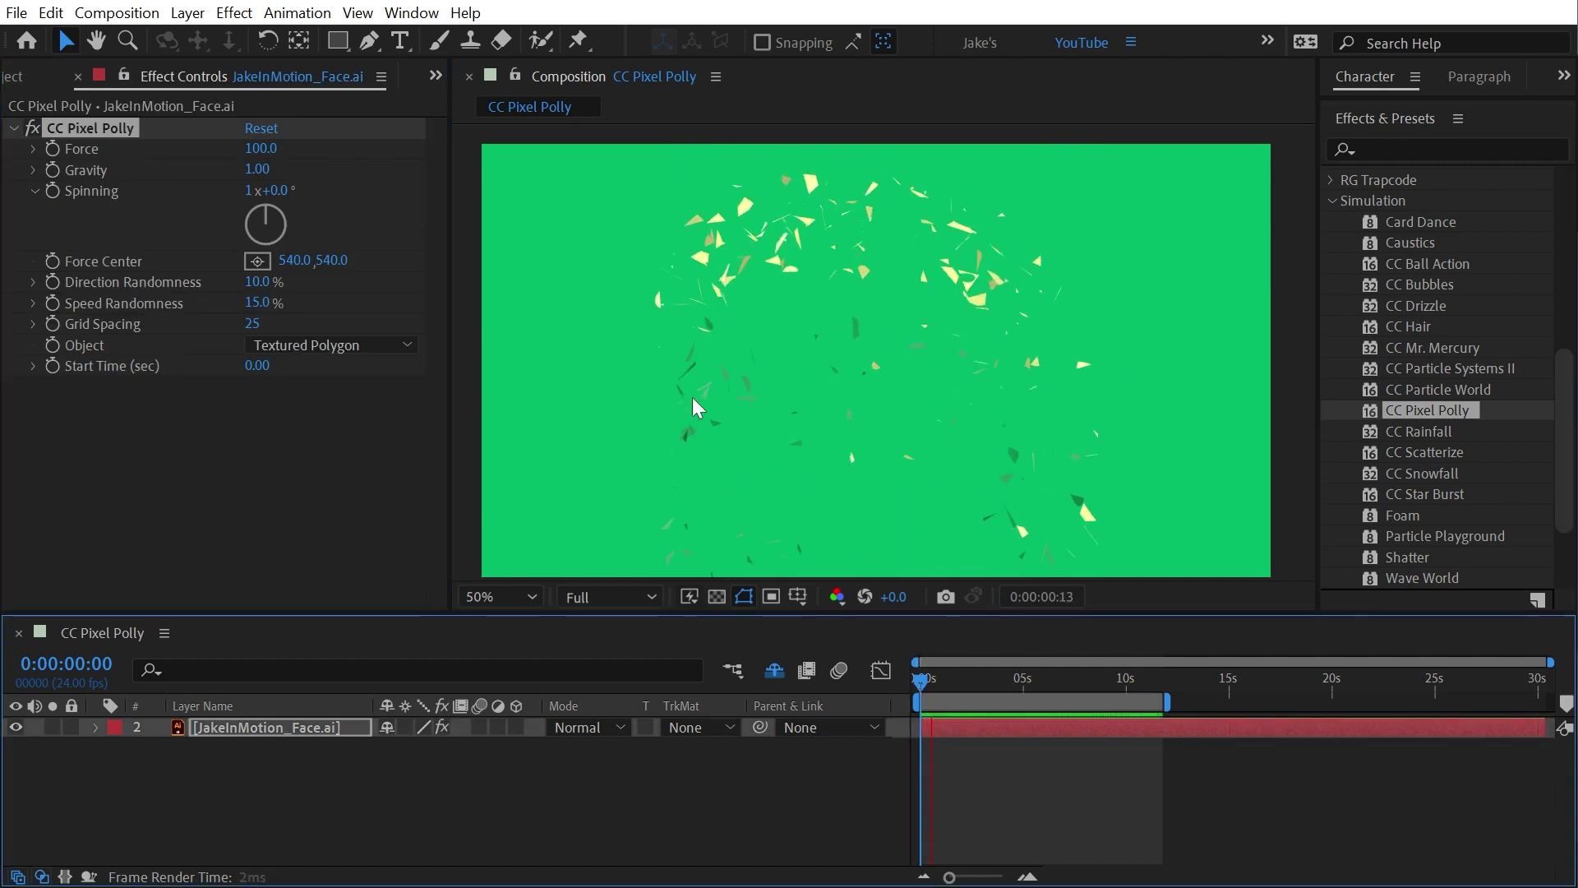
{"action": "mouse_move", "coordinate": [930, 682]}
{"action": "left_mouse_down"}
{"action": "mouse_move", "coordinate": [944, 684]}
{"action": "mouse_move", "coordinate": [926, 684]}
{"action": "left_mouse_up"}
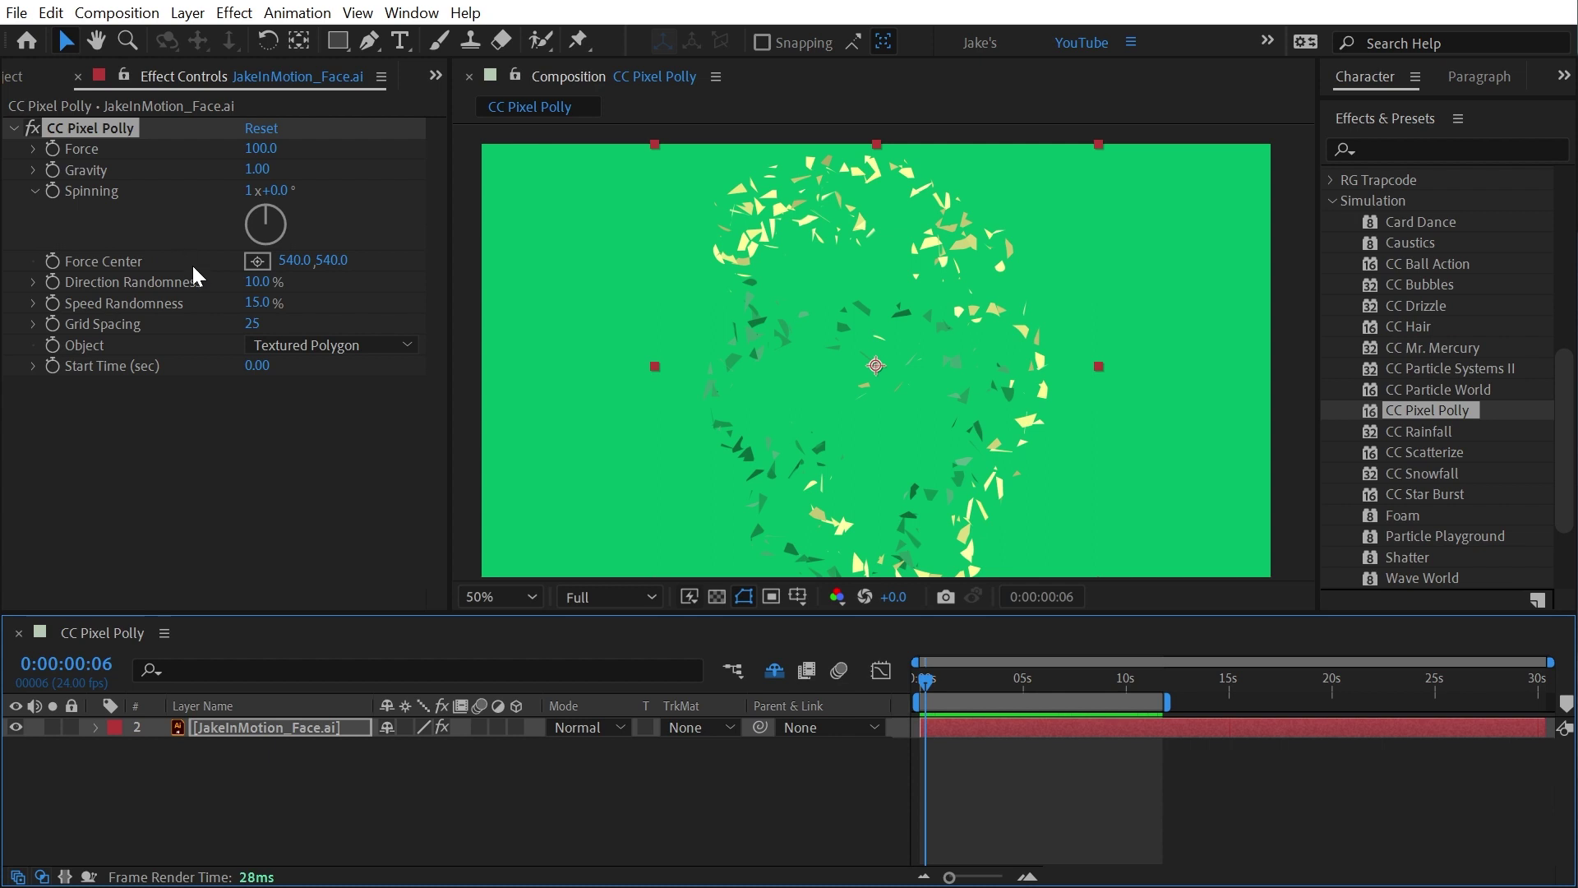
Raise CC Pixel Polly's Force from 100 to 300 and preview the stronger blast
{"action": "left_click_drag", "start_coordinate": [924, 682], "coordinate": [925, 683]}
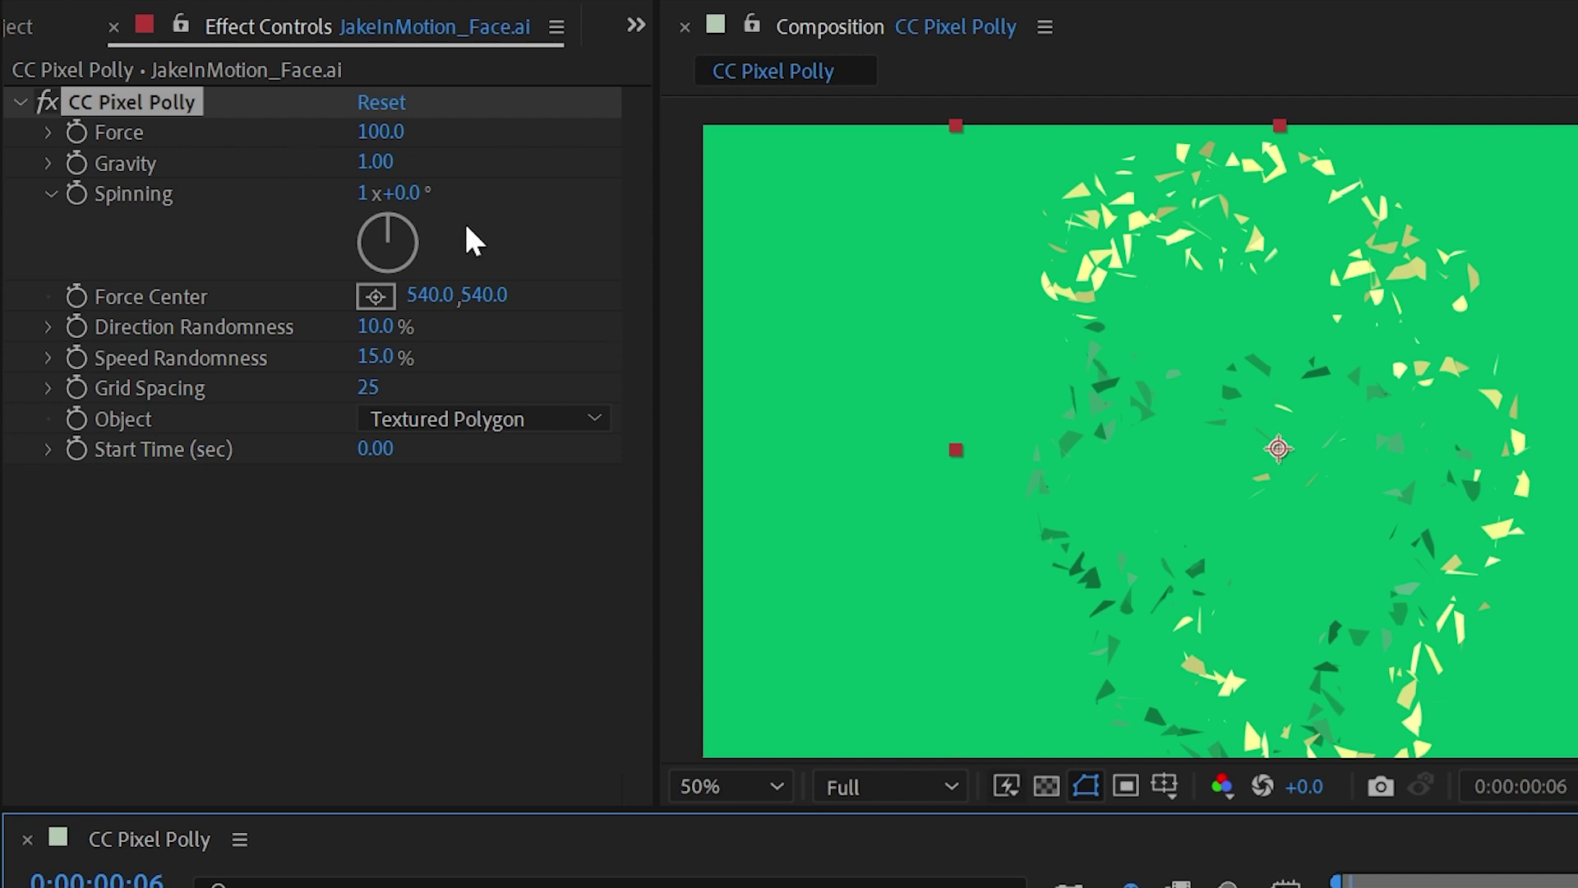
{"action": "left_click", "coordinate": [381, 133]}
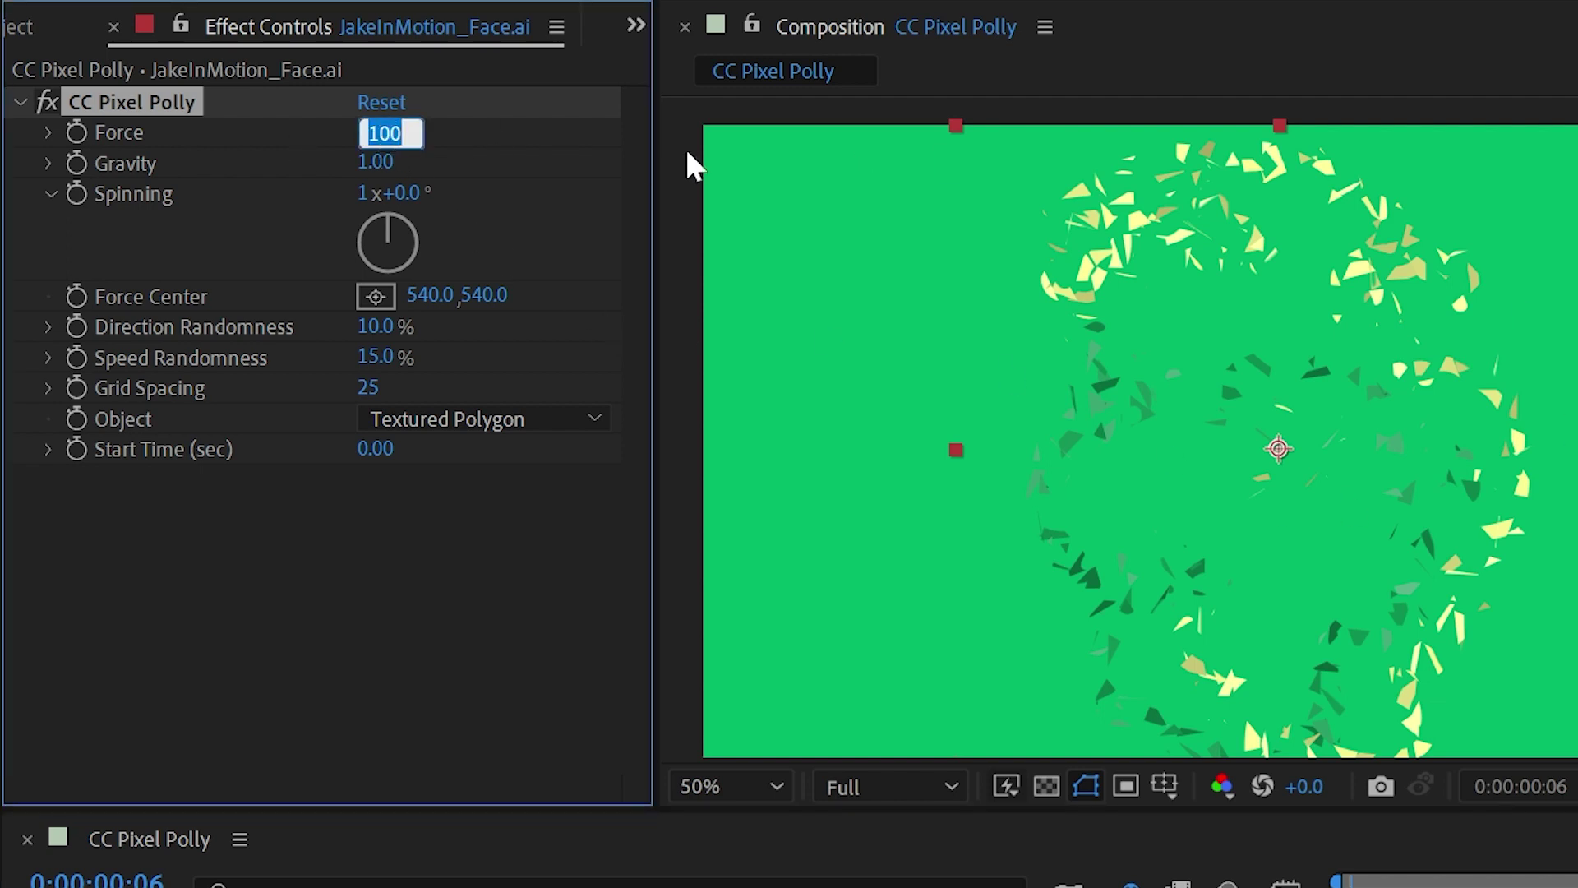
{"action": "type", "text": "300"}
{"action": "key", "text": "Return"}
{"action": "key", "text": "space"}
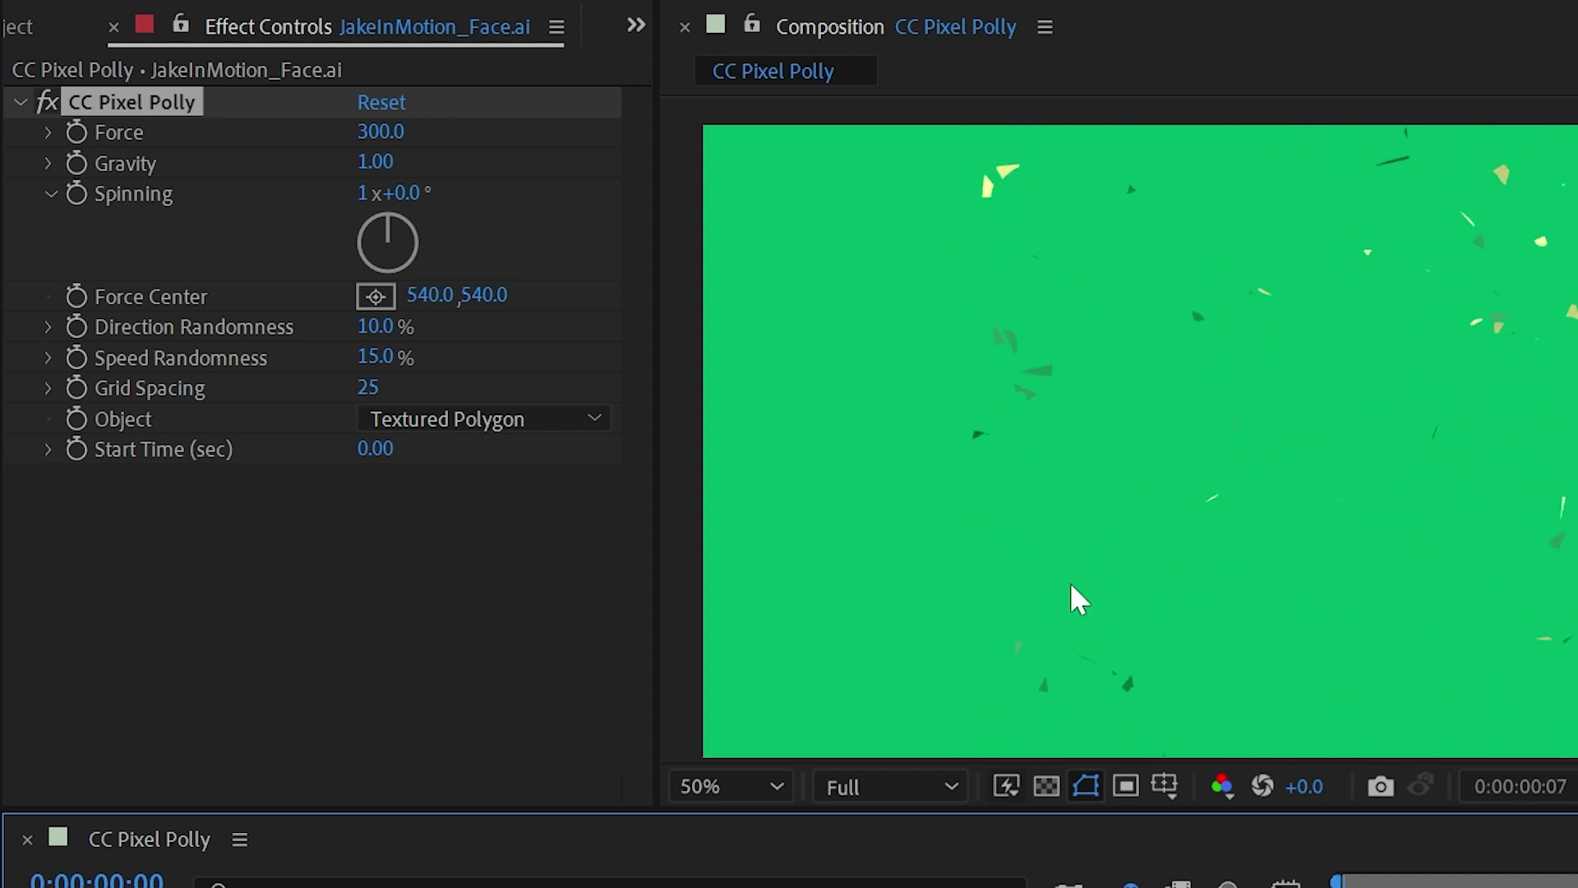
{"action": "key", "text": "space"}
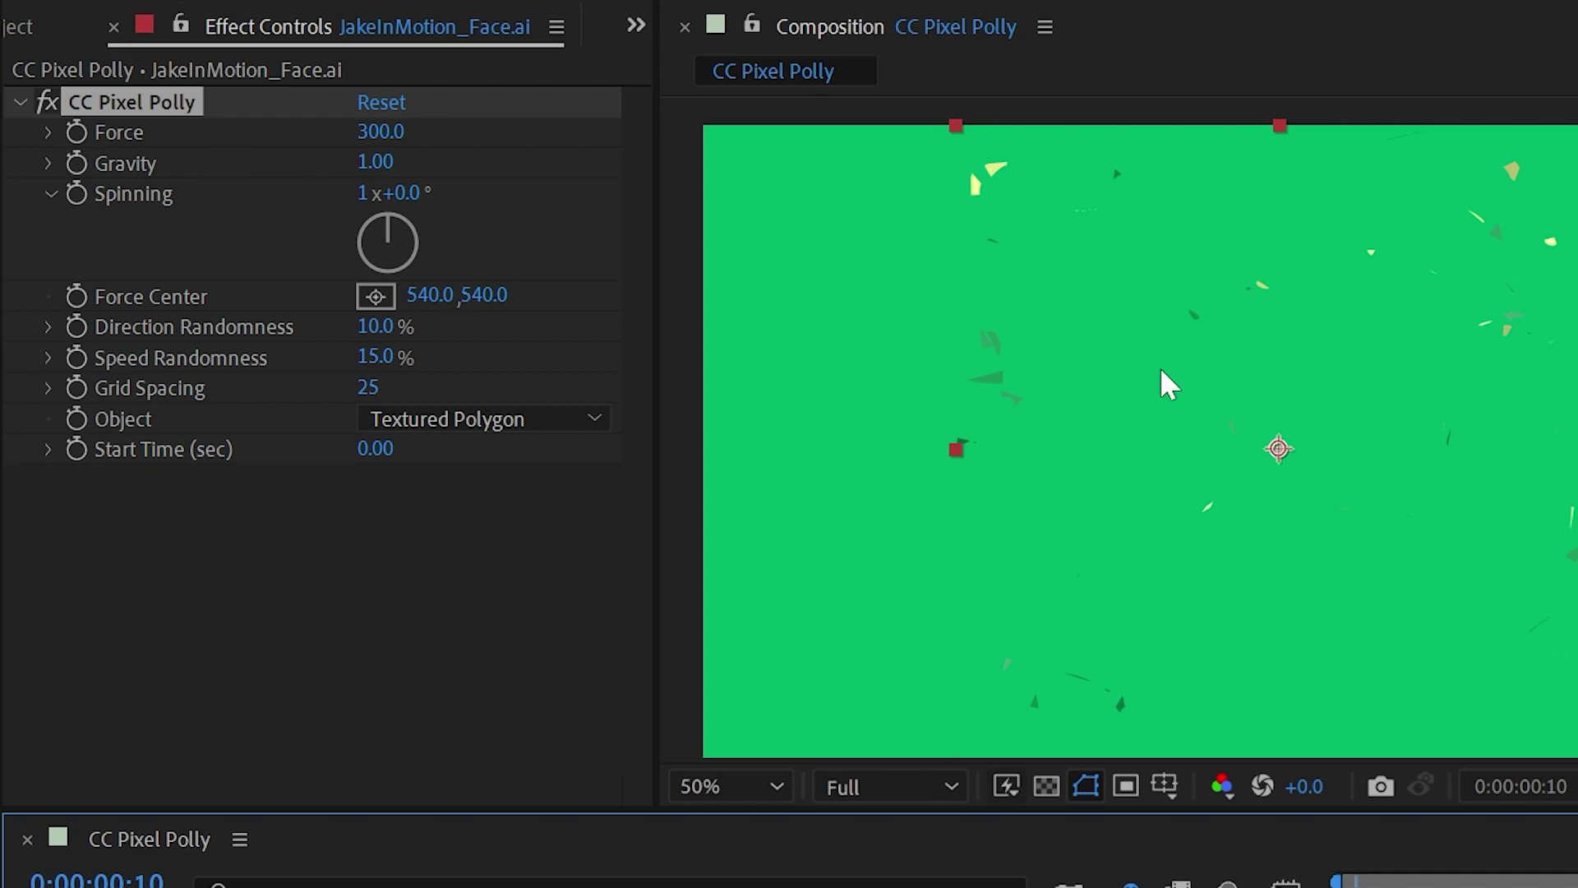
Pre-compose the face layer into a new comp named 'Logo'
{"action": "key", "text": "ctrl+shift+c"}
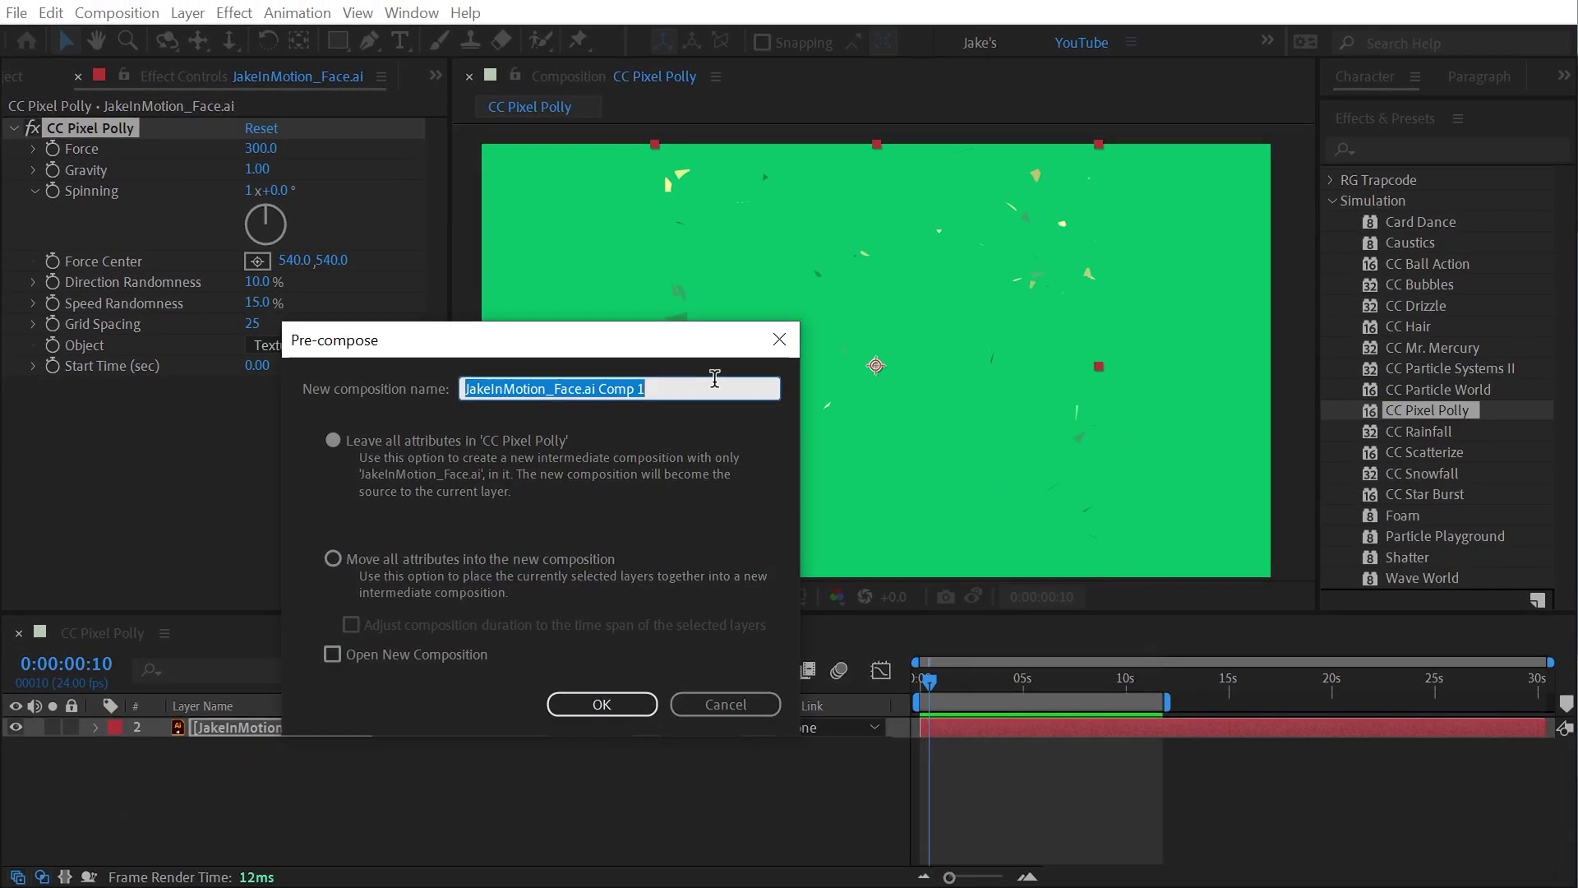
{"action": "type", "text": "Logo"}
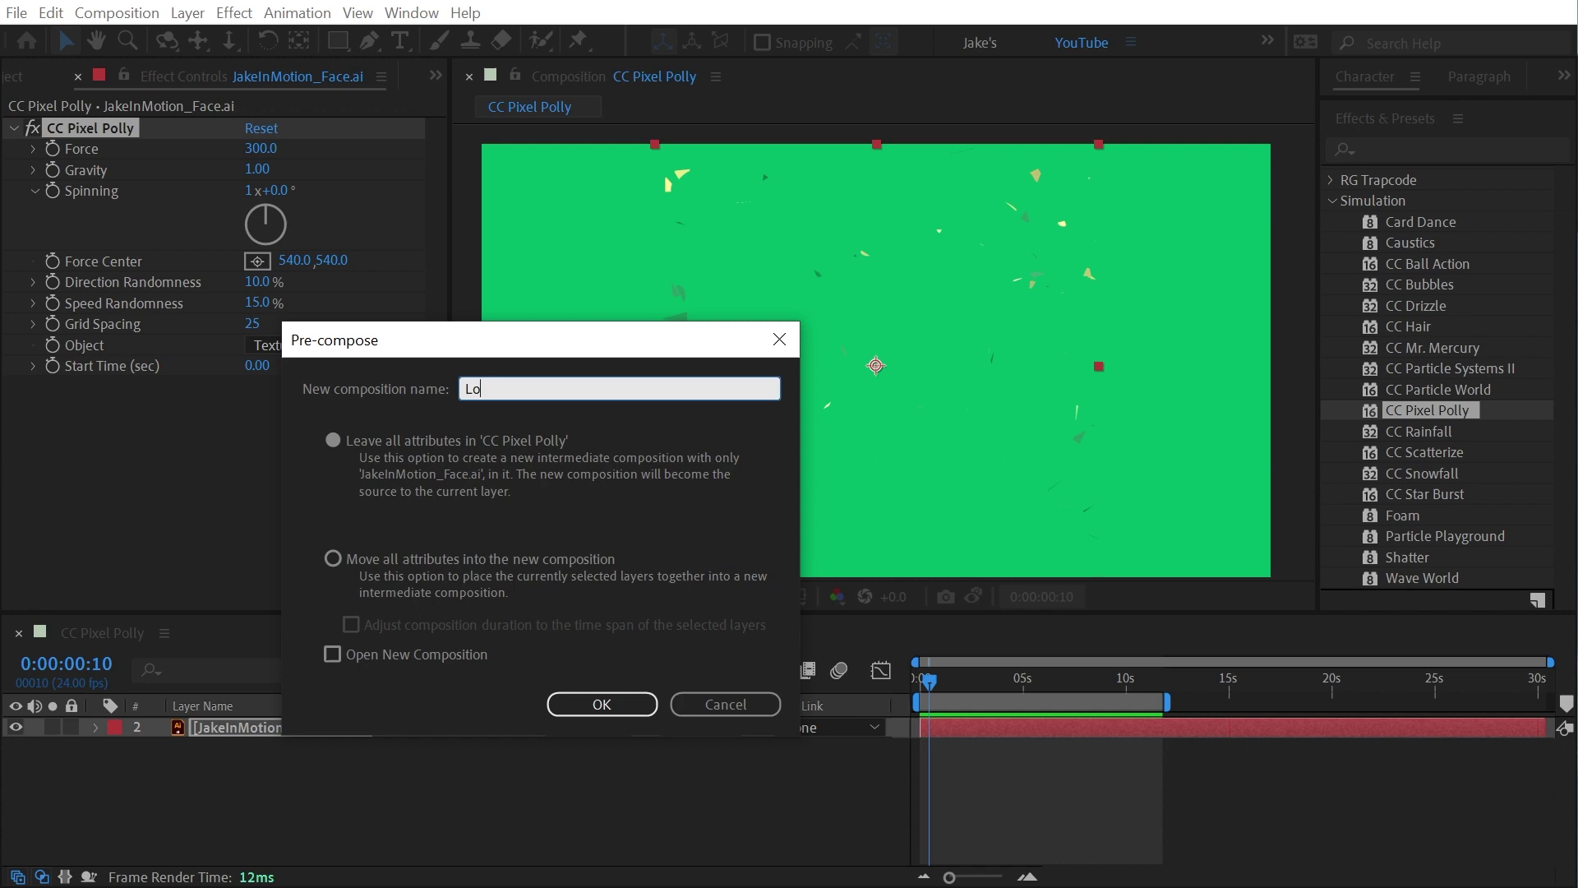
{"action": "key", "text": "Return"}
Set the Logo comp's width to 1920 in Composition Settings
{"action": "double_click", "coordinate": [229, 727]}
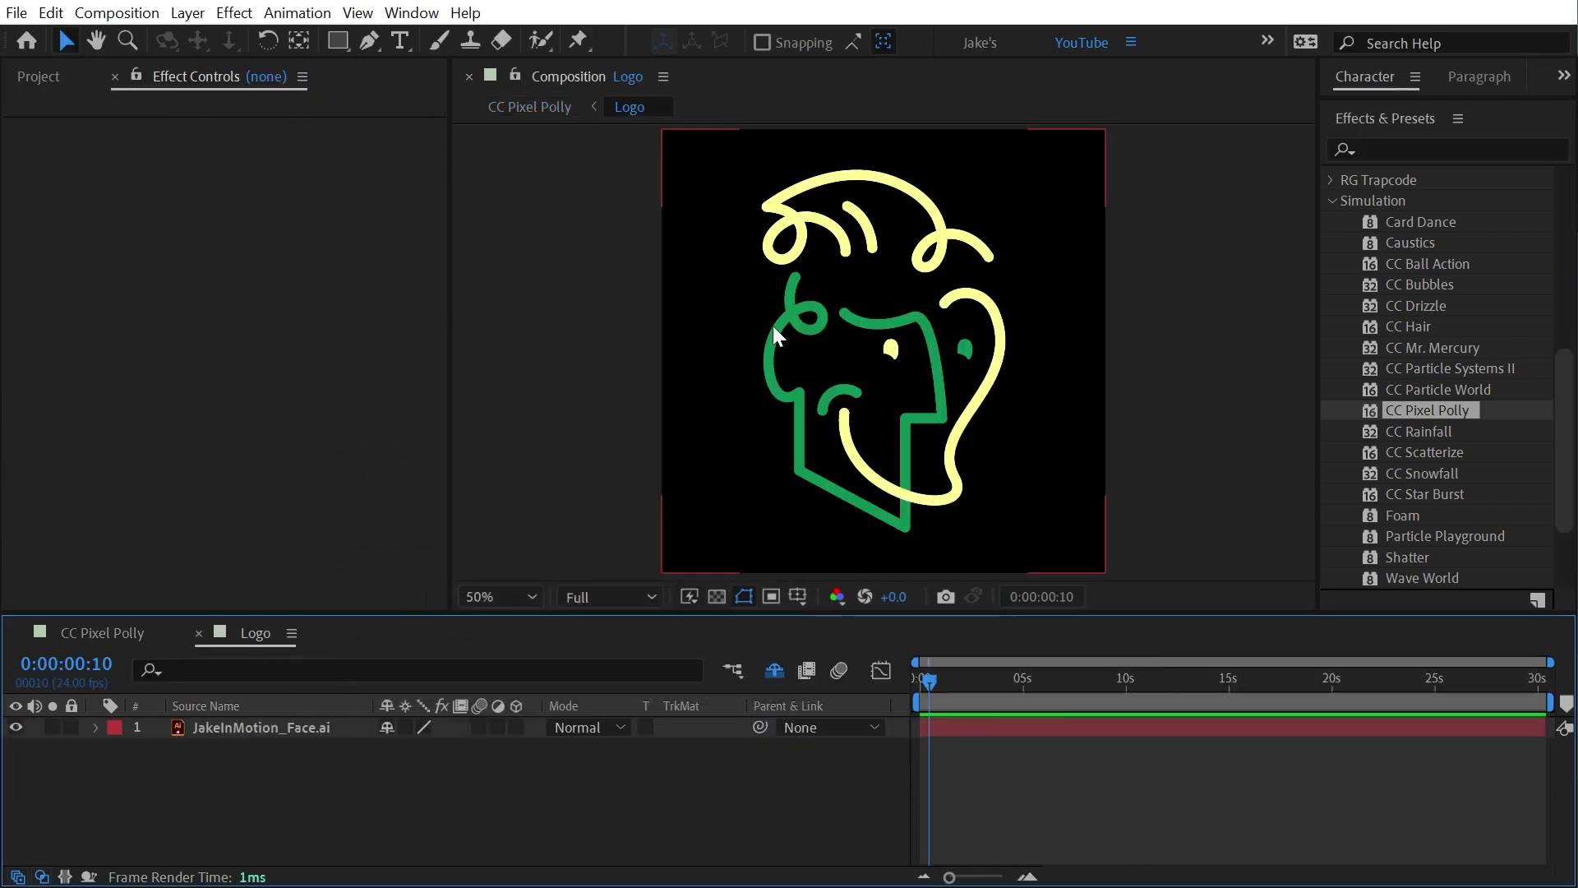
{"action": "left_click", "coordinate": [122, 13]}
{"action": "left_click", "coordinate": [180, 72]}
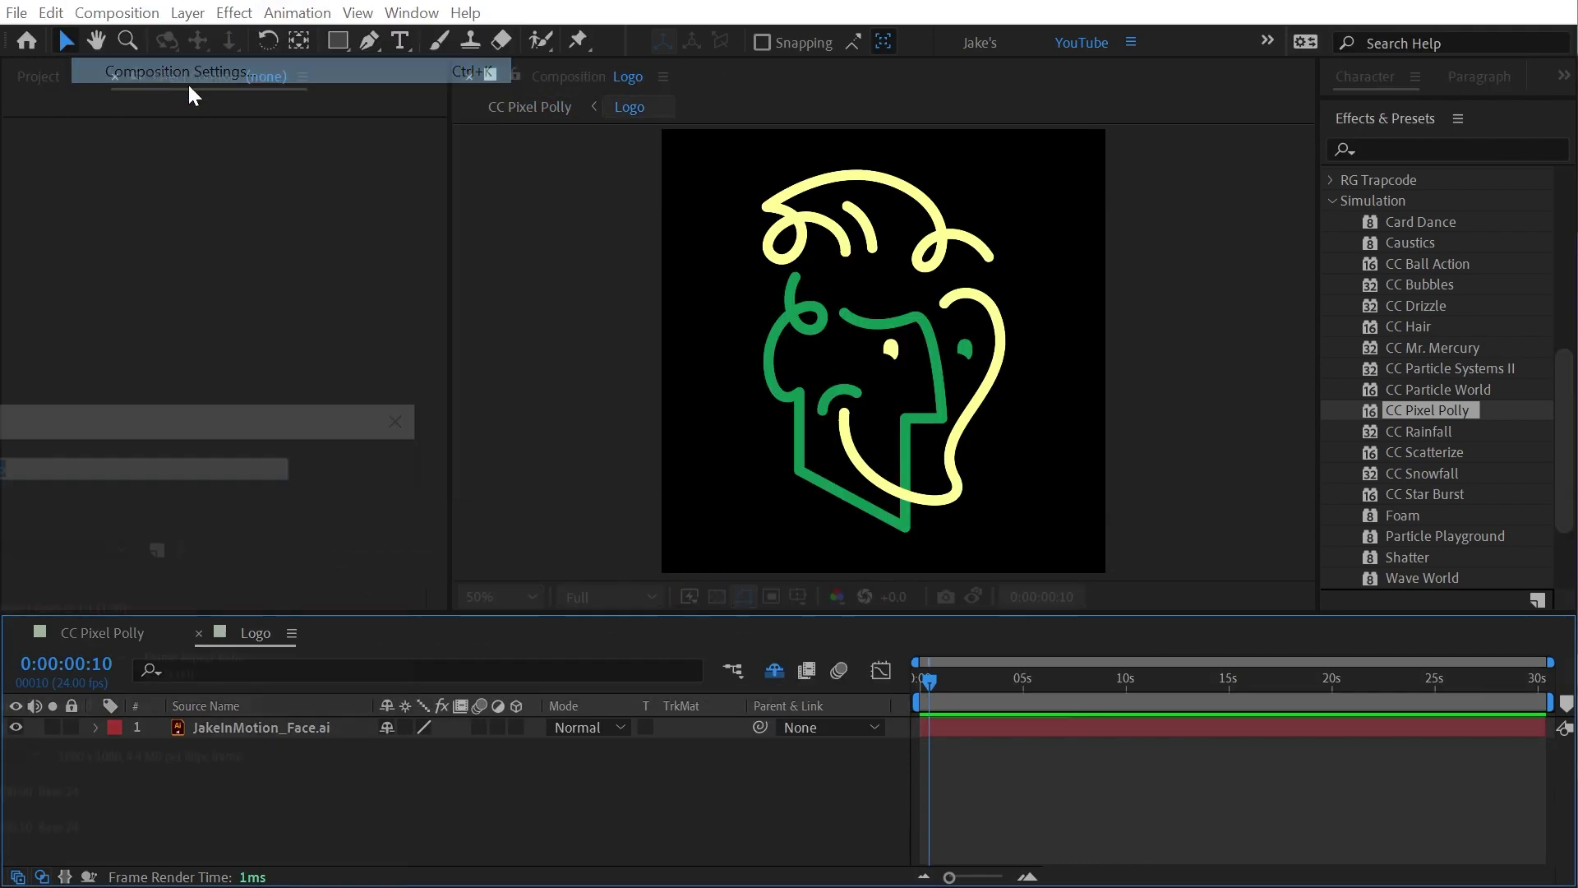
{"action": "left_click", "coordinate": [645, 337]}
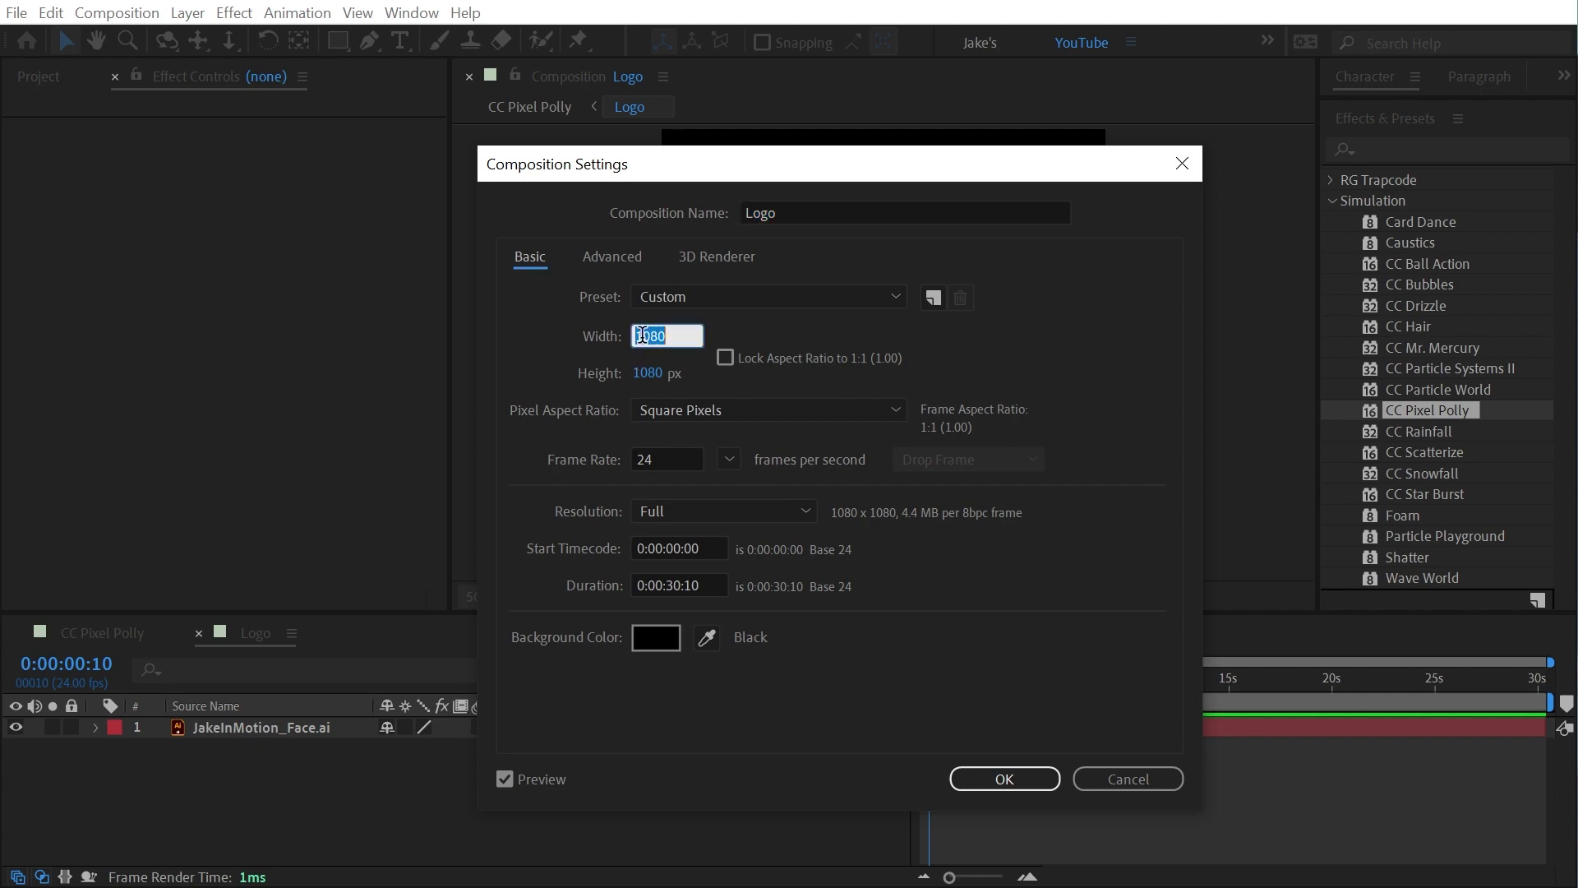
{"action": "type", "text": "1920"}
{"action": "left_click", "coordinate": [1004, 778]}
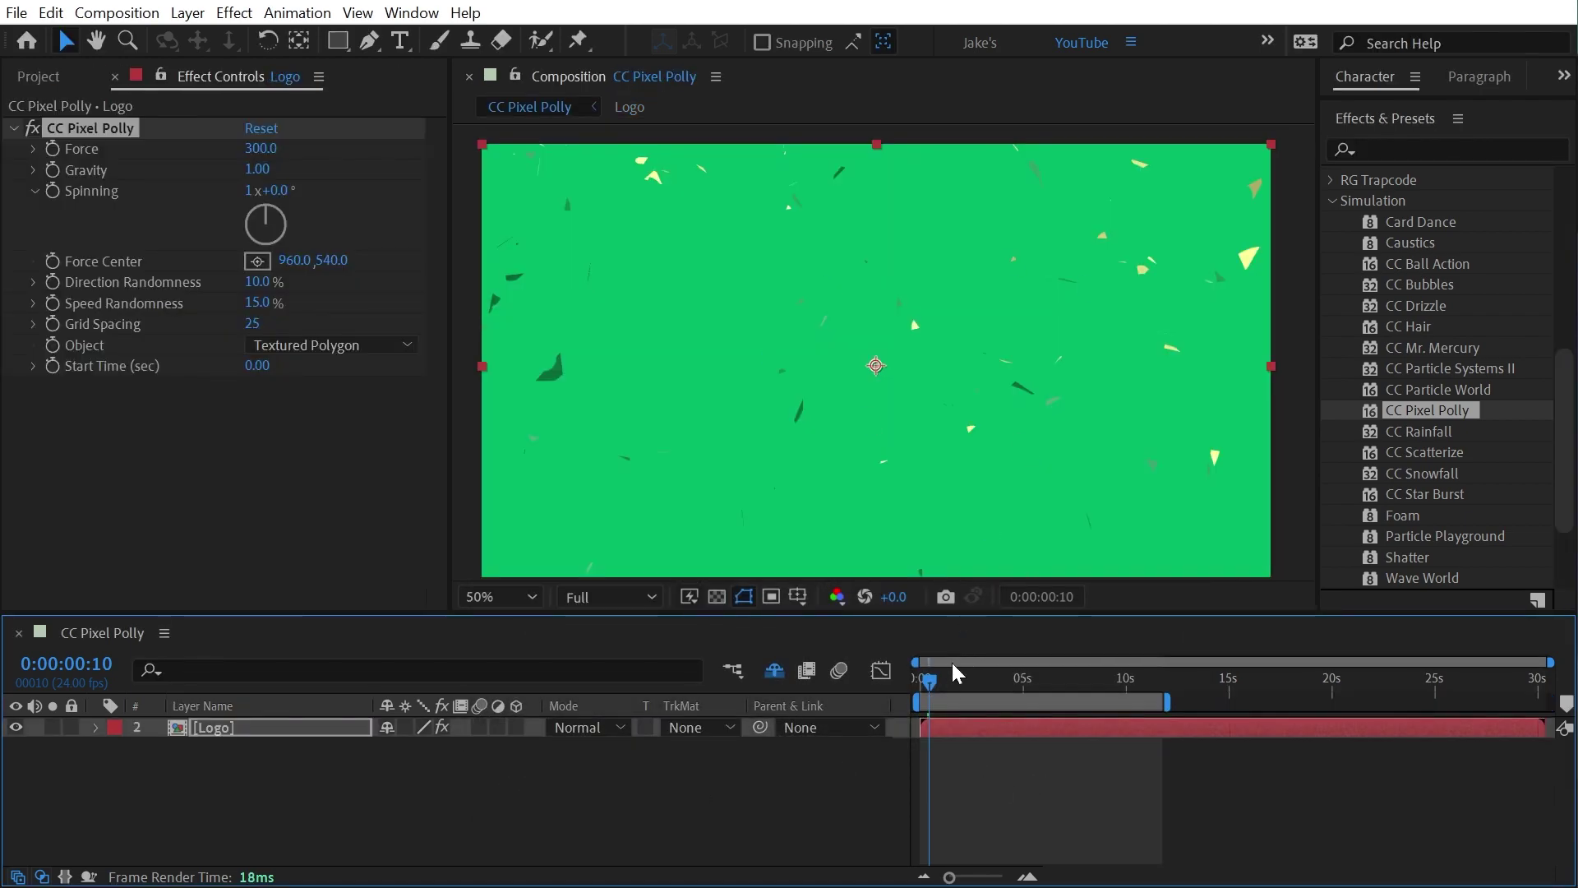
Enlarge the viewer, try a Gravity of 6, and preview the heavier-falling shards
{"action": "mouse_move", "coordinate": [953, 665]}
{"action": "left_mouse_down"}
{"action": "mouse_move", "coordinate": [965, 679]}
{"action": "mouse_move", "coordinate": [934, 681]}
{"action": "left_mouse_up"}
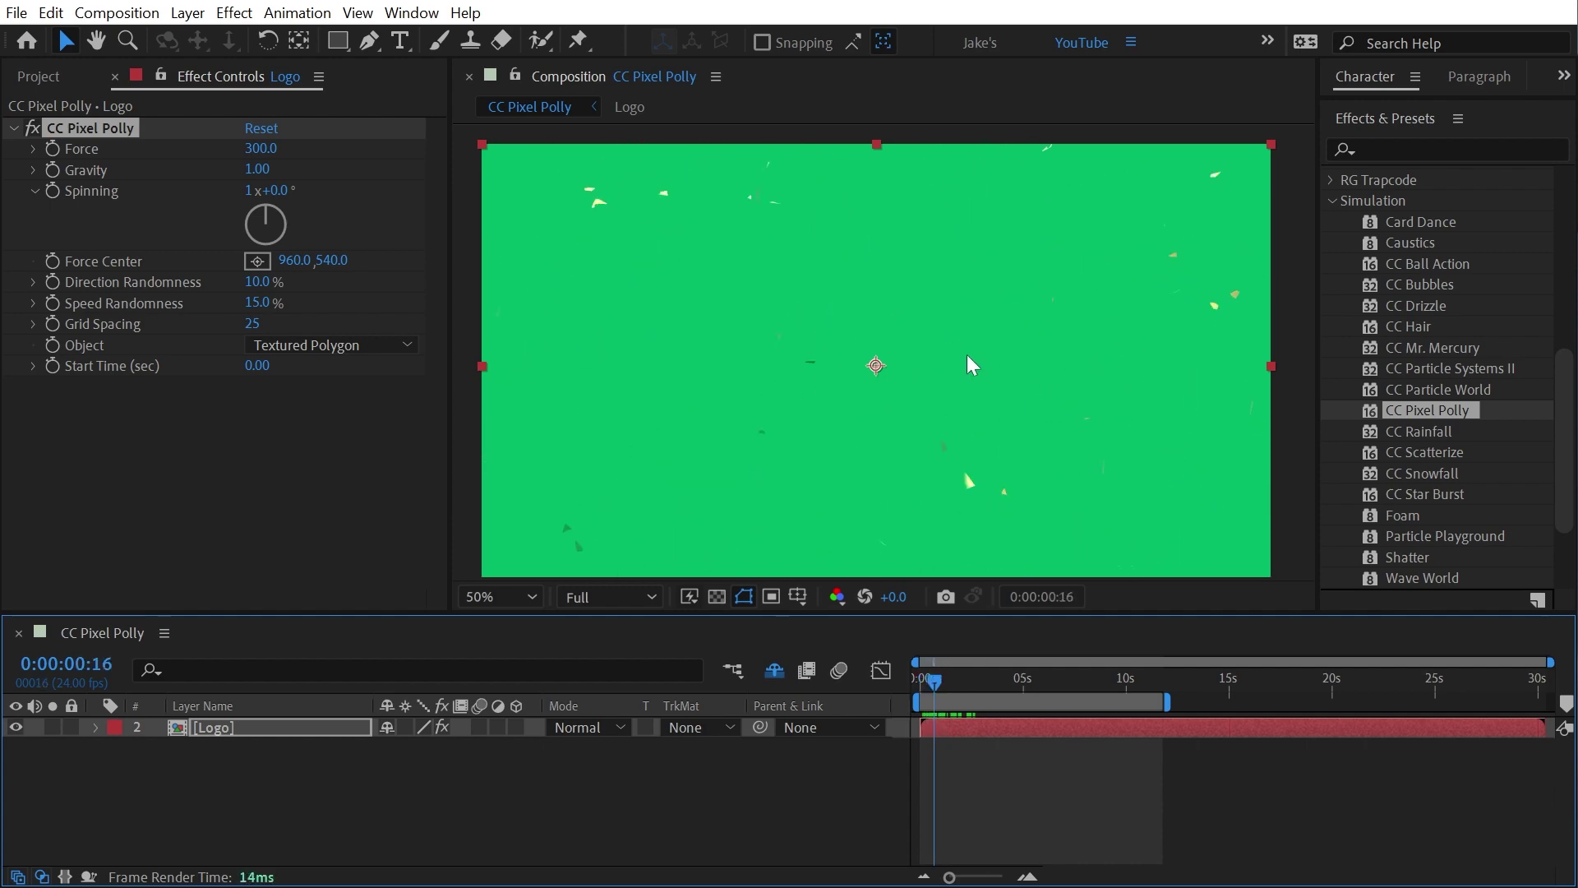
{"action": "left_click_drag", "start_coordinate": [651, 615], "coordinate": [651, 644]}
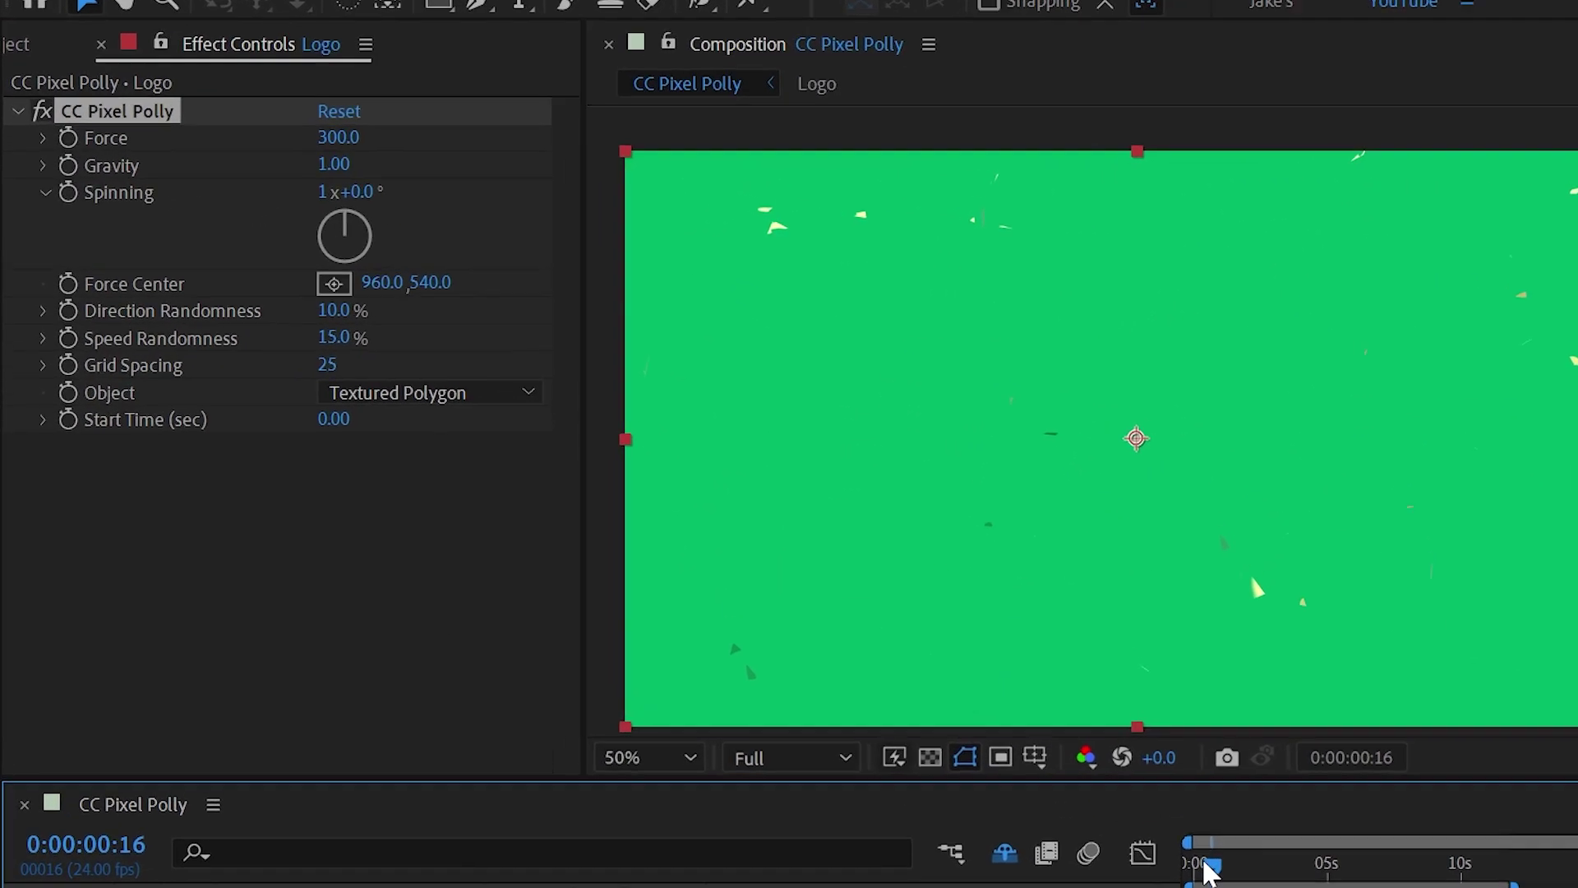
{"action": "left_click", "coordinate": [922, 707]}
{"action": "left_click", "coordinate": [376, 162]}
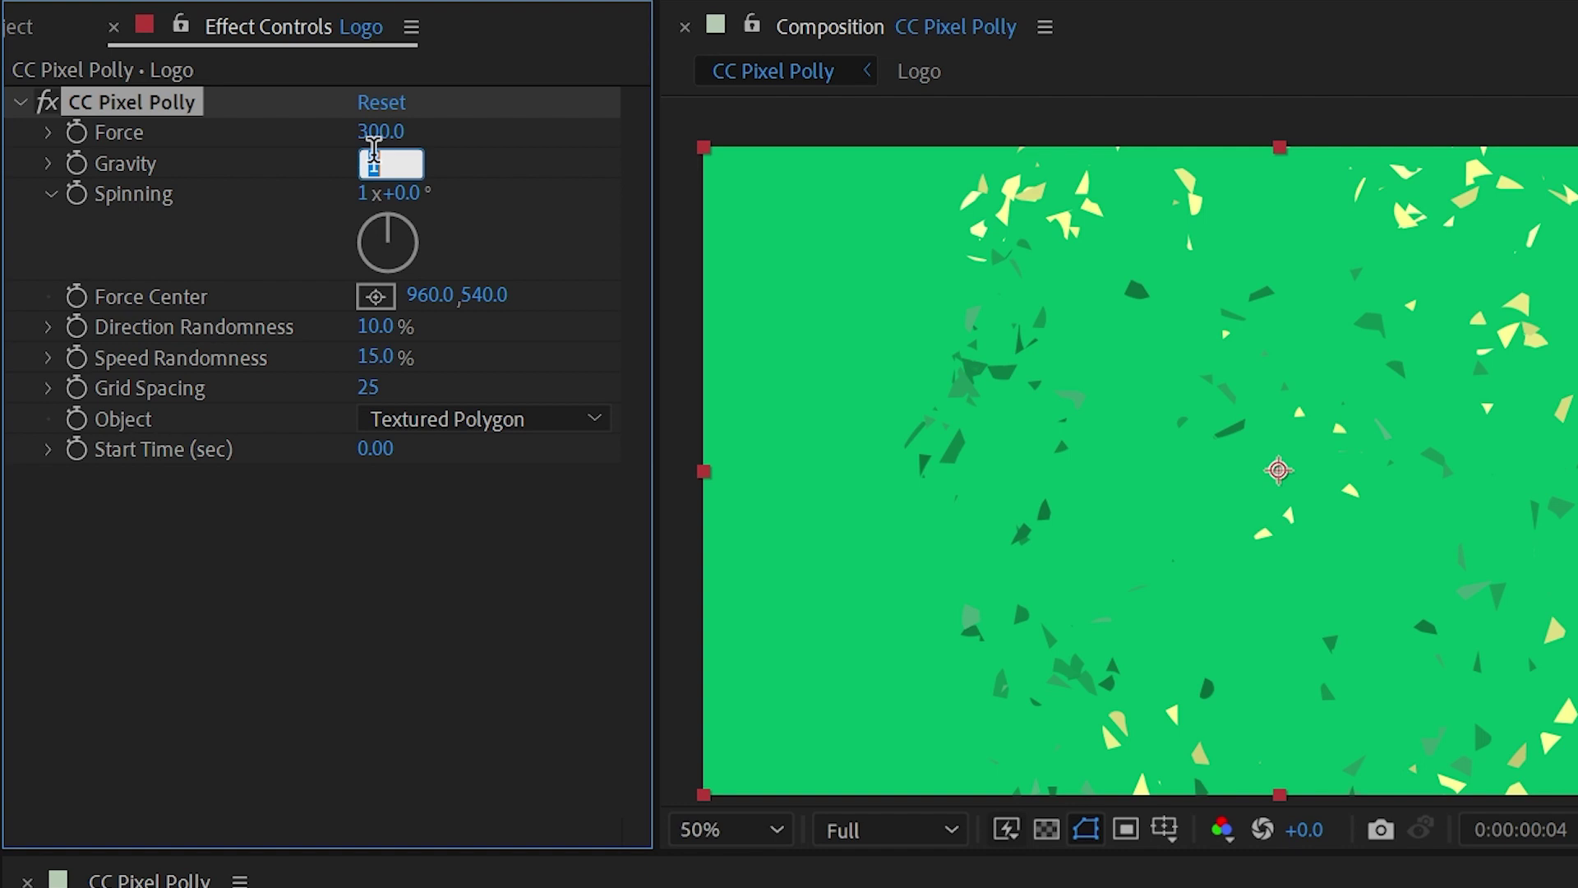
{"action": "key", "text": "Return"}
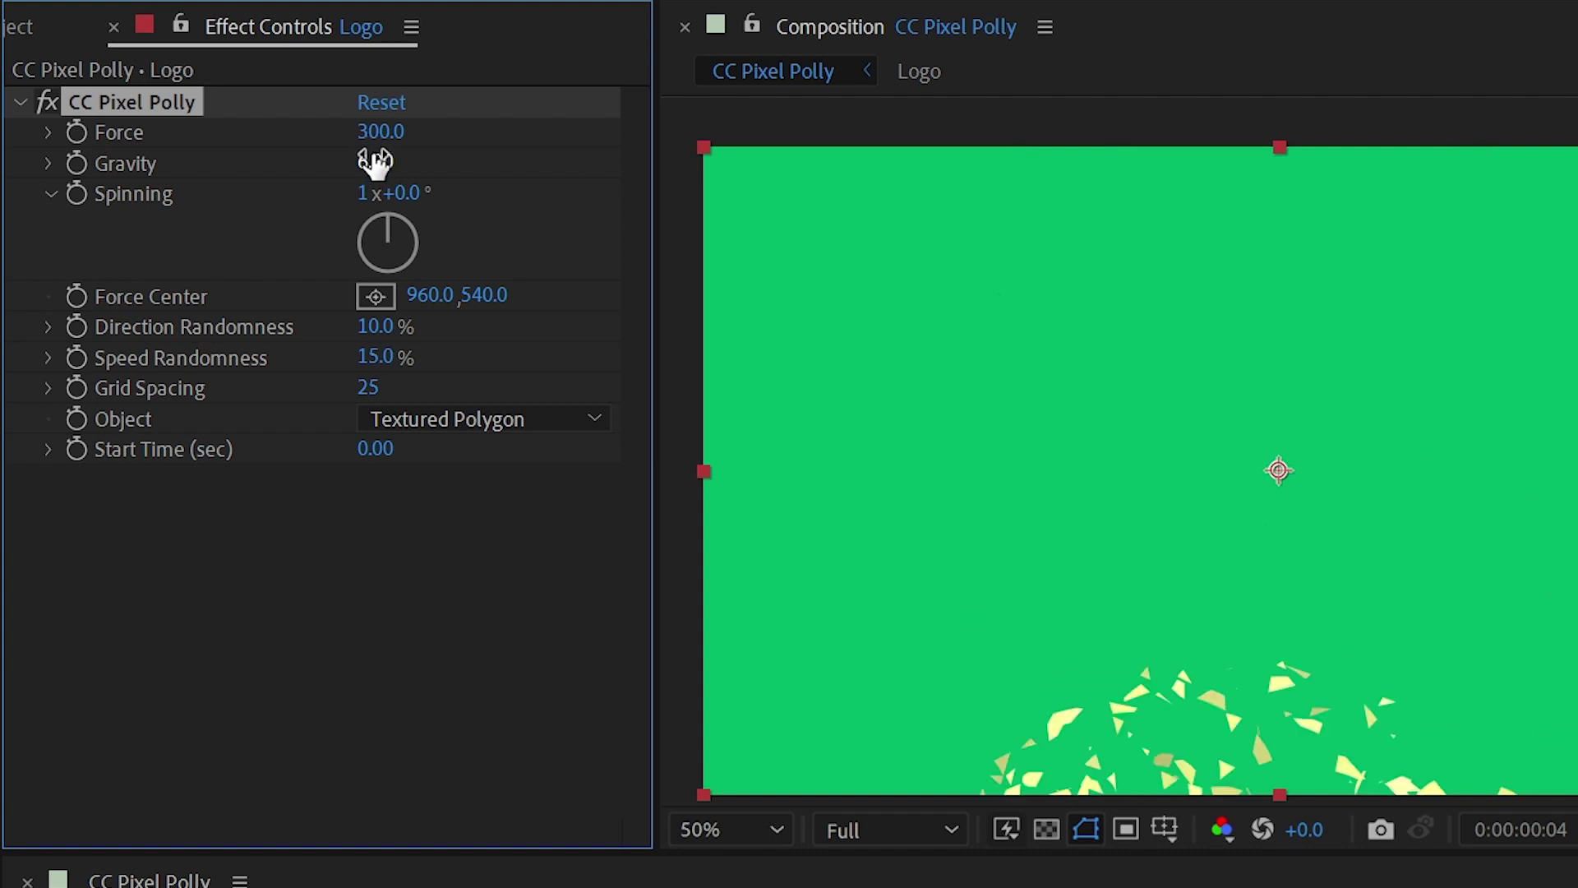
{"action": "key", "text": "space"}
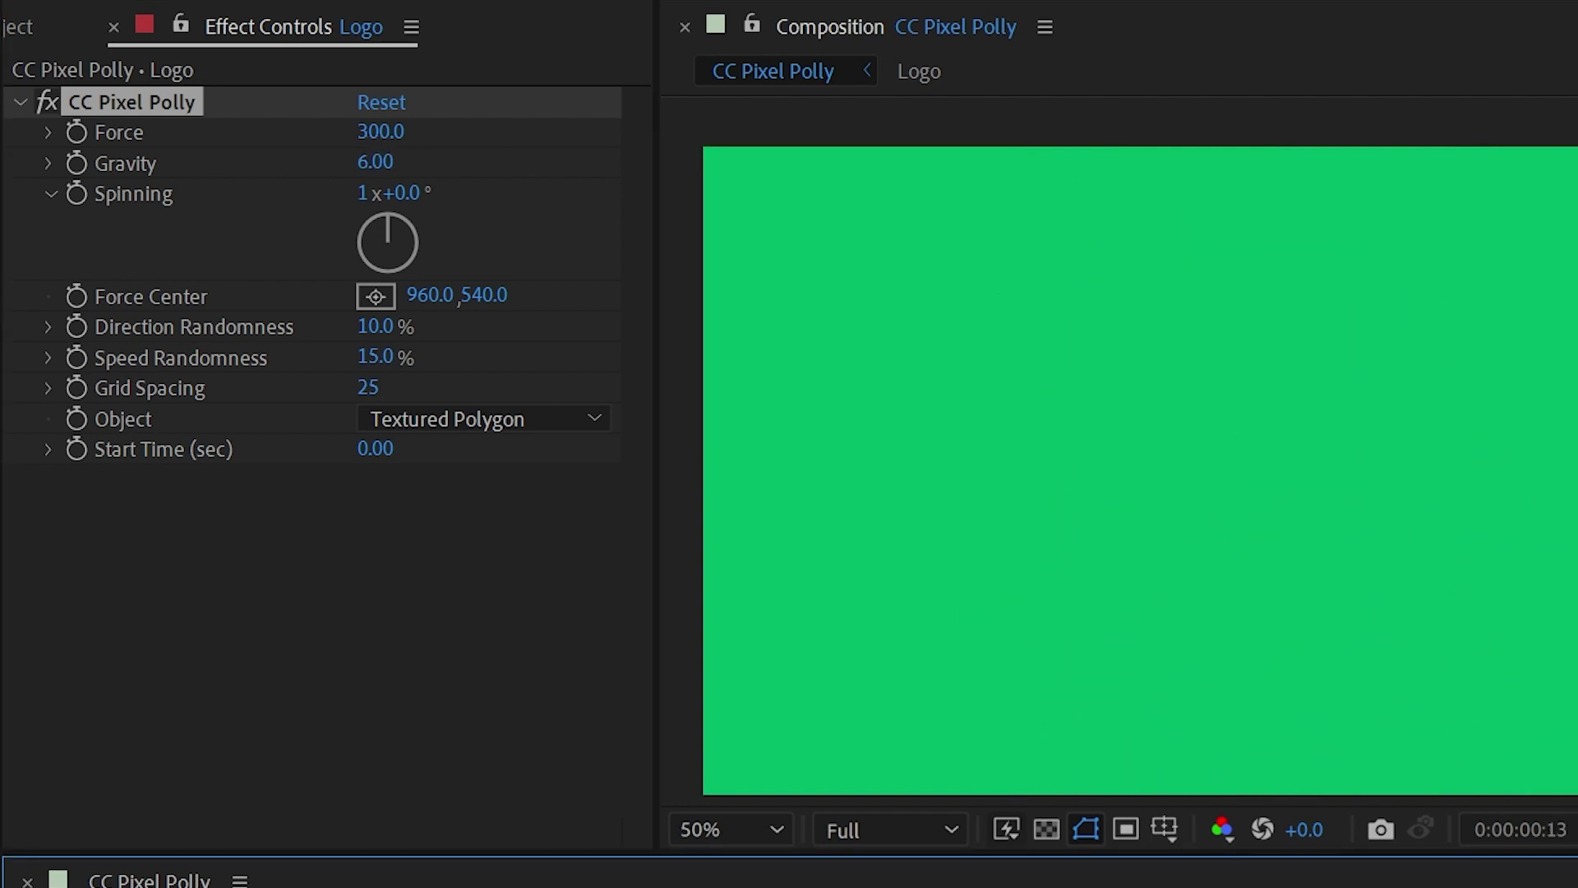
{"action": "key", "text": "space"}
{"action": "key", "text": "space"}
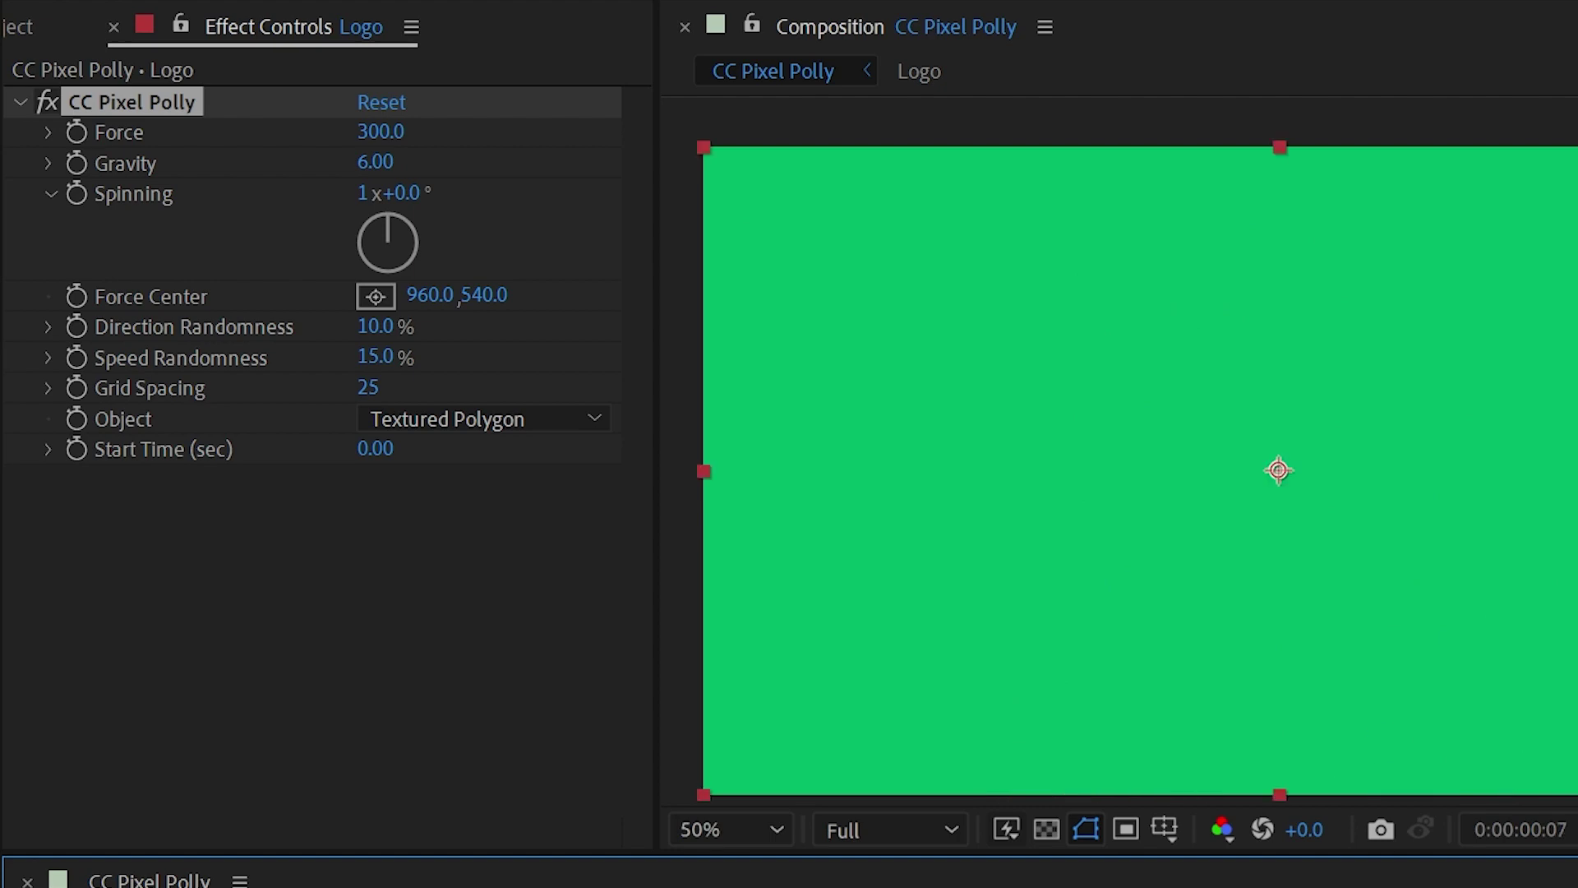
Drop Gravity to 2, reset Force to 100, and replay the explosion several times
{"action": "left_click", "coordinate": [373, 163]}
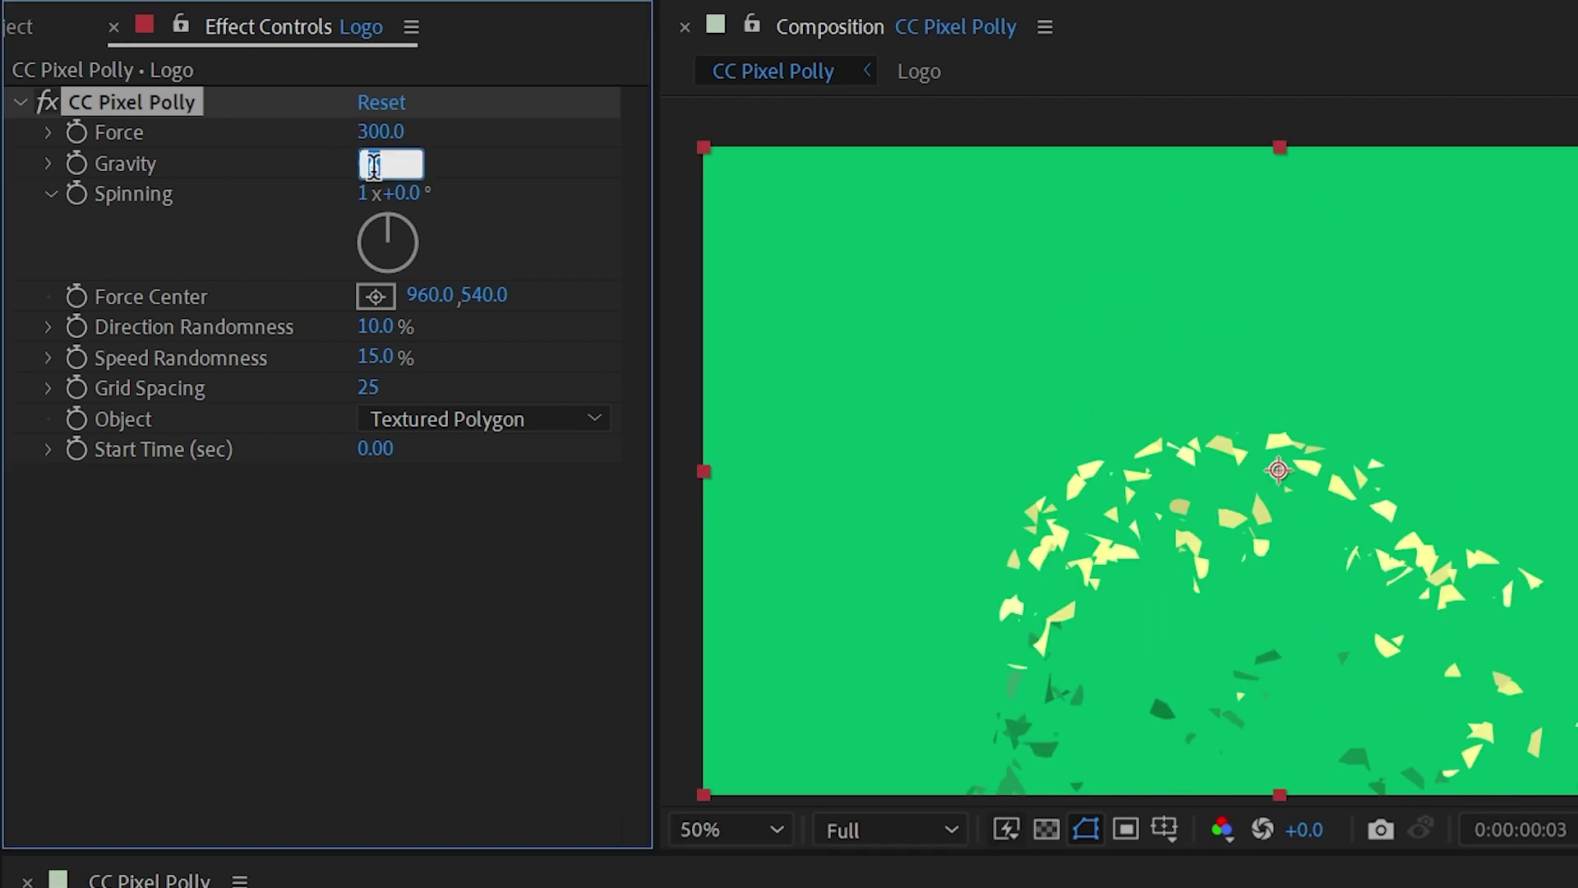
{"action": "type", "text": "2"}
{"action": "key", "text": "Return"}
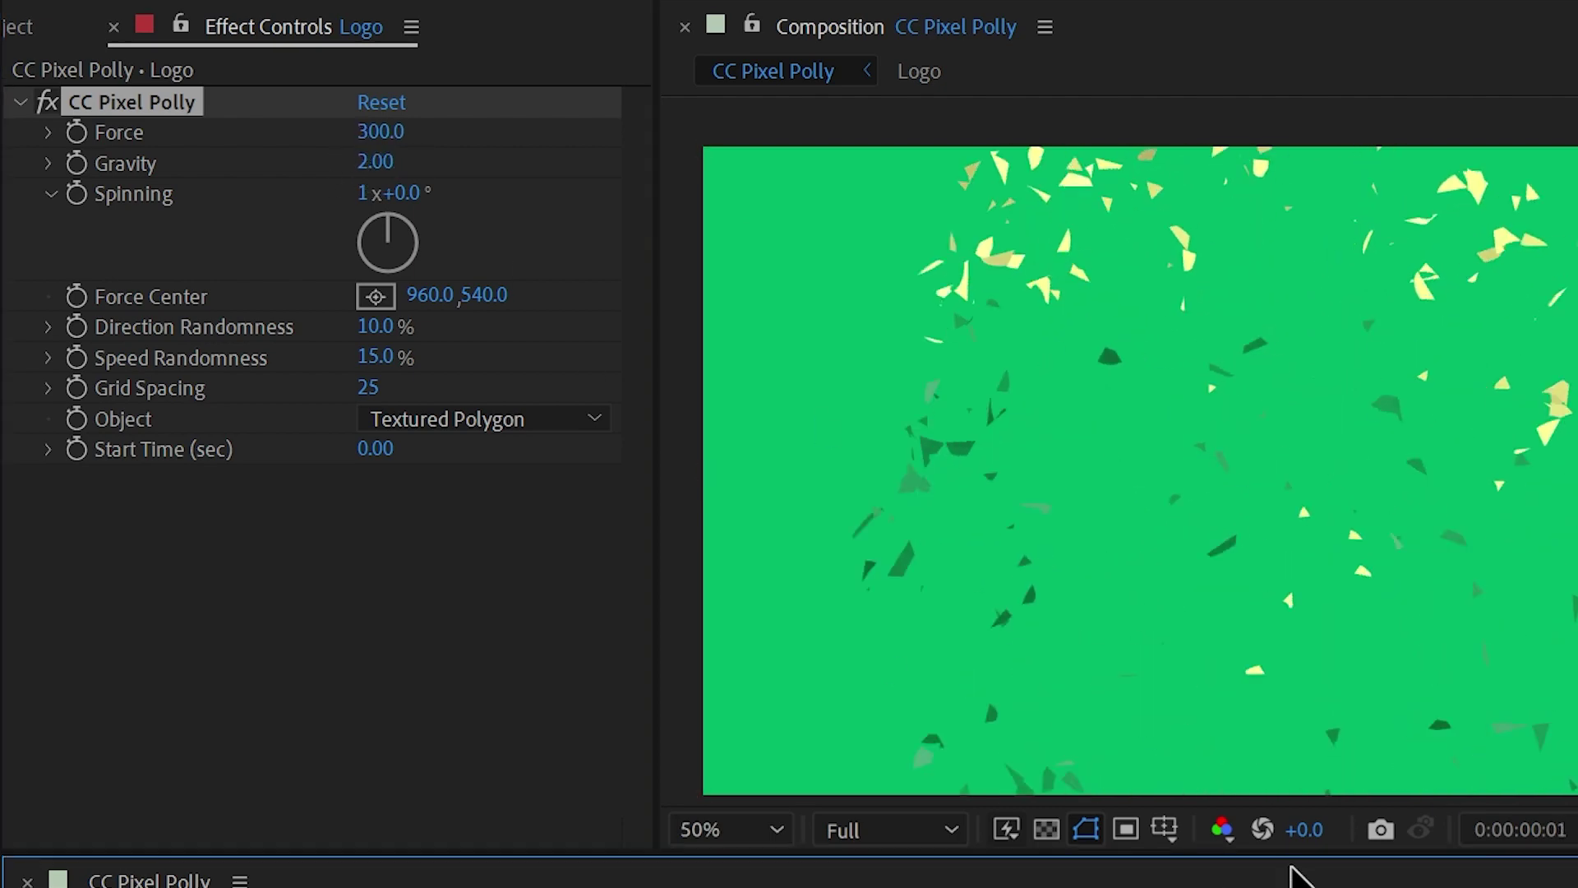
{"action": "left_click", "coordinate": [409, 131]}
{"action": "type", "text": "100"}
{"action": "key", "text": "Return"}
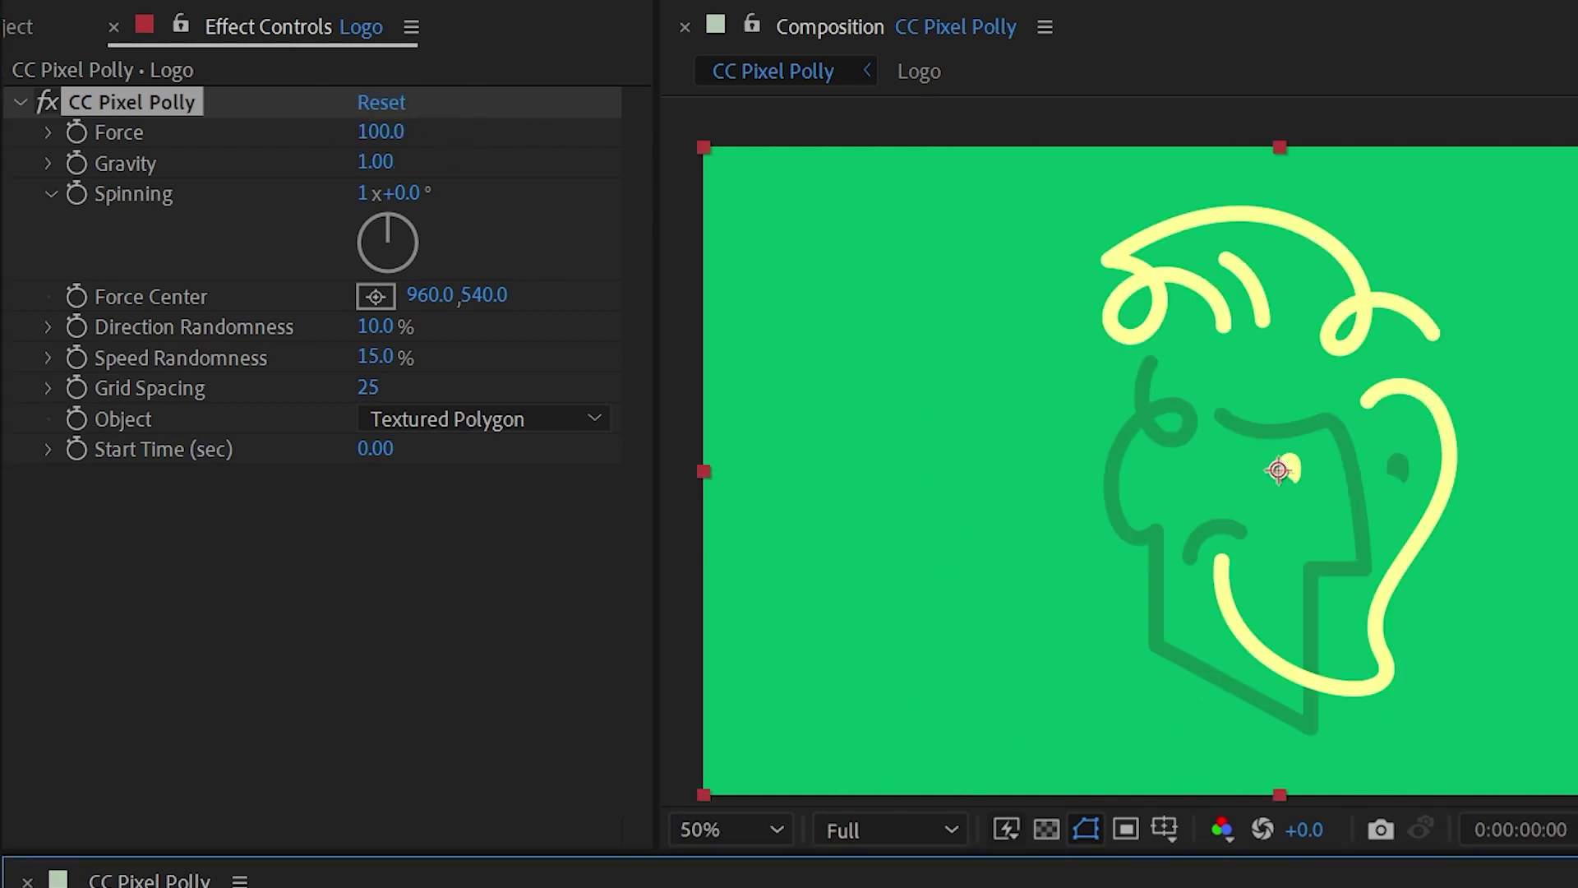
{"action": "key", "text": "space"}
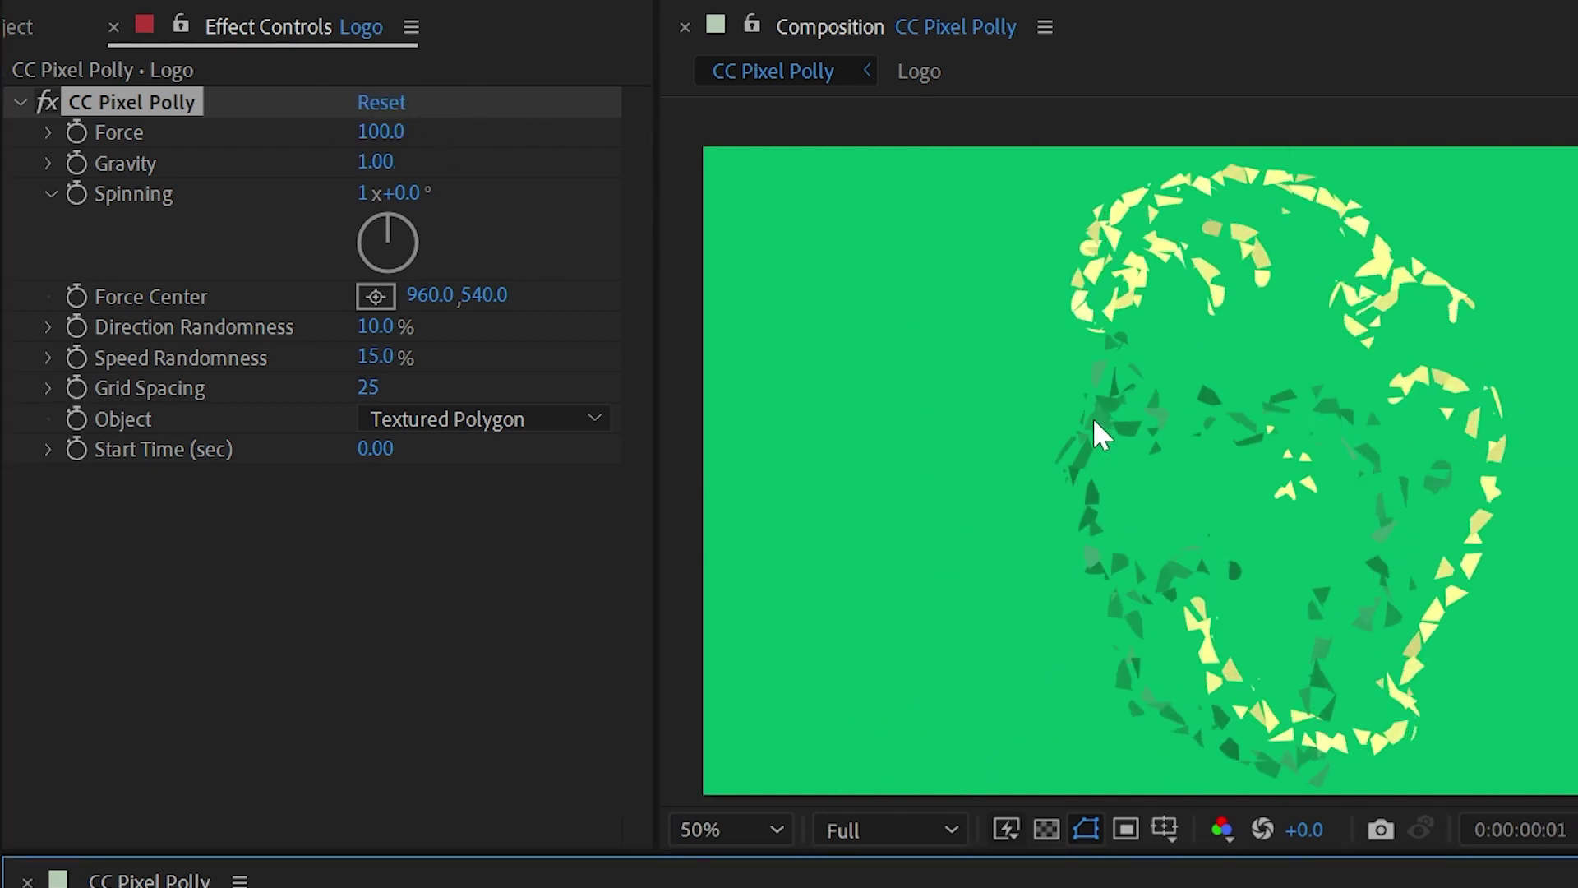
{"action": "key", "text": "space"}
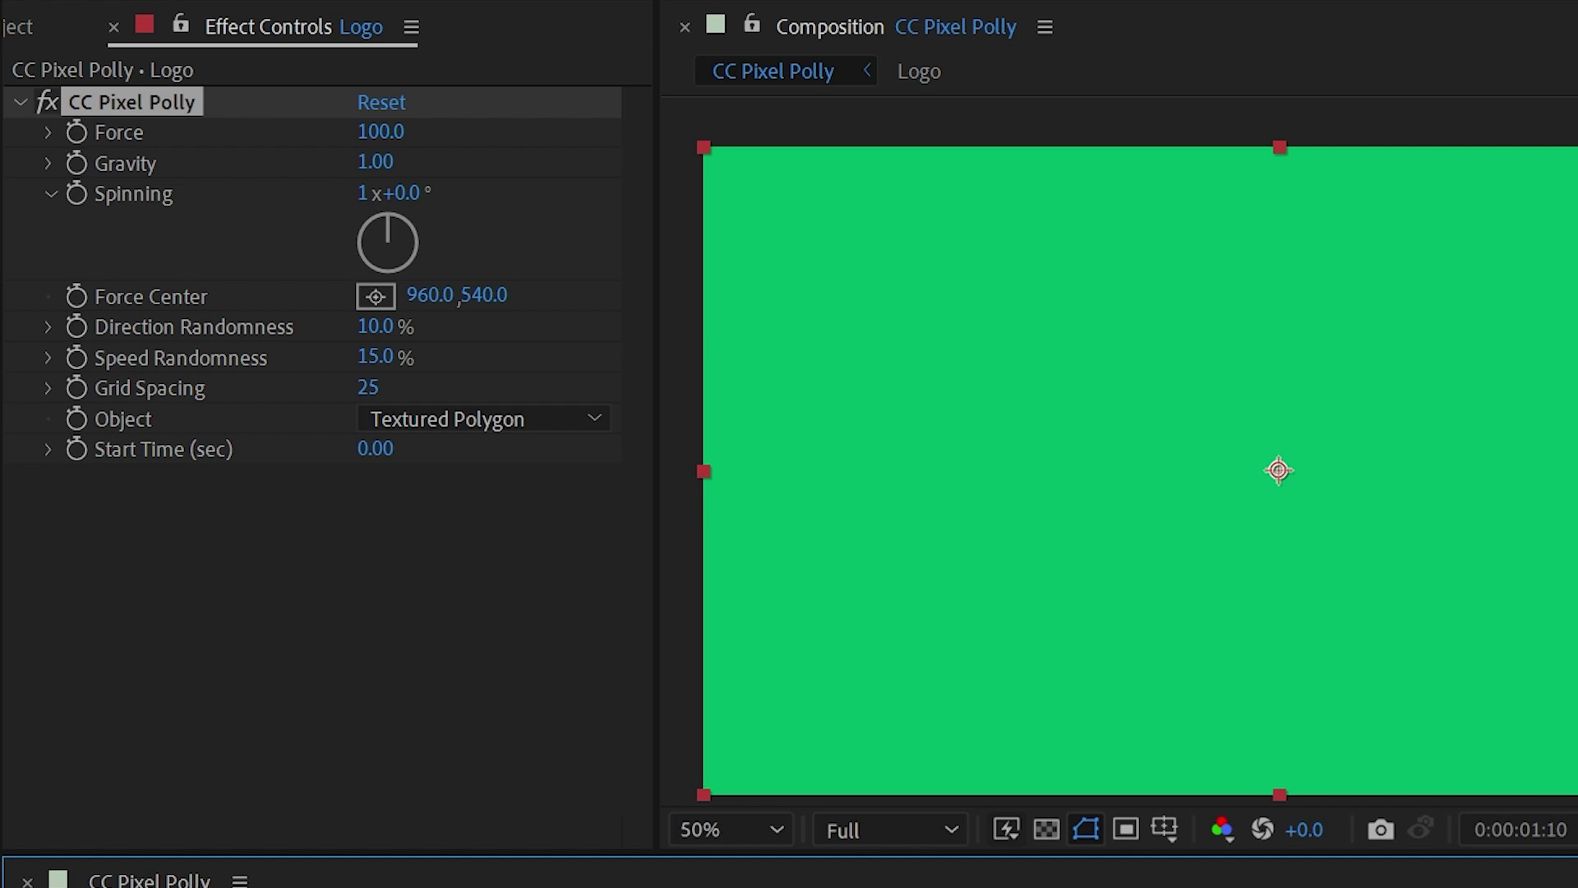
{"action": "key", "text": "space"}
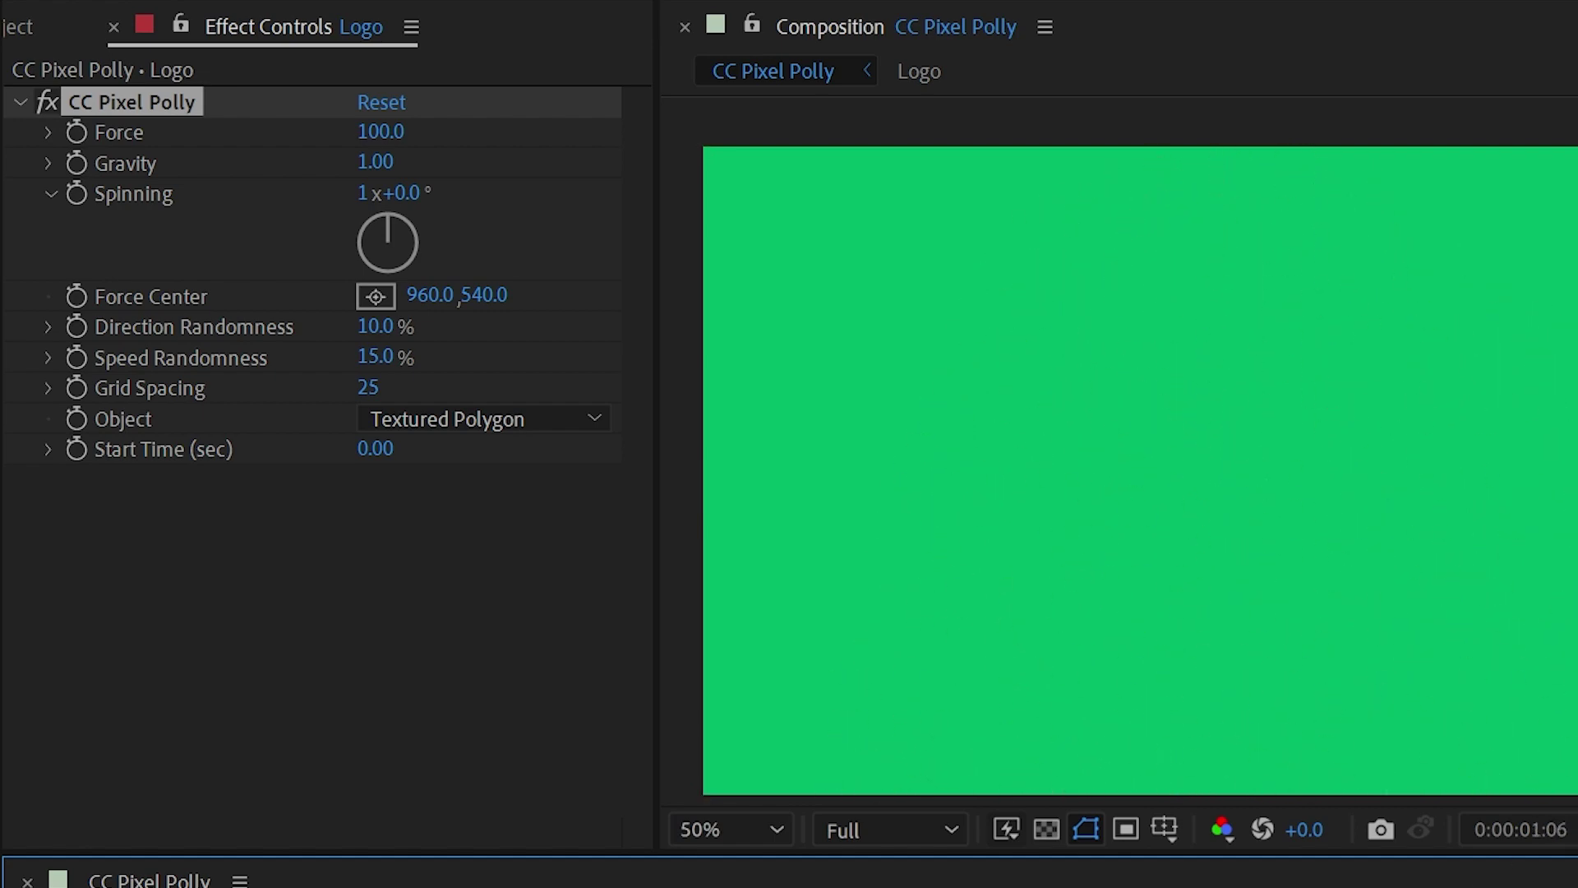
{"action": "key", "text": "space"}
{"action": "key", "text": "space"}
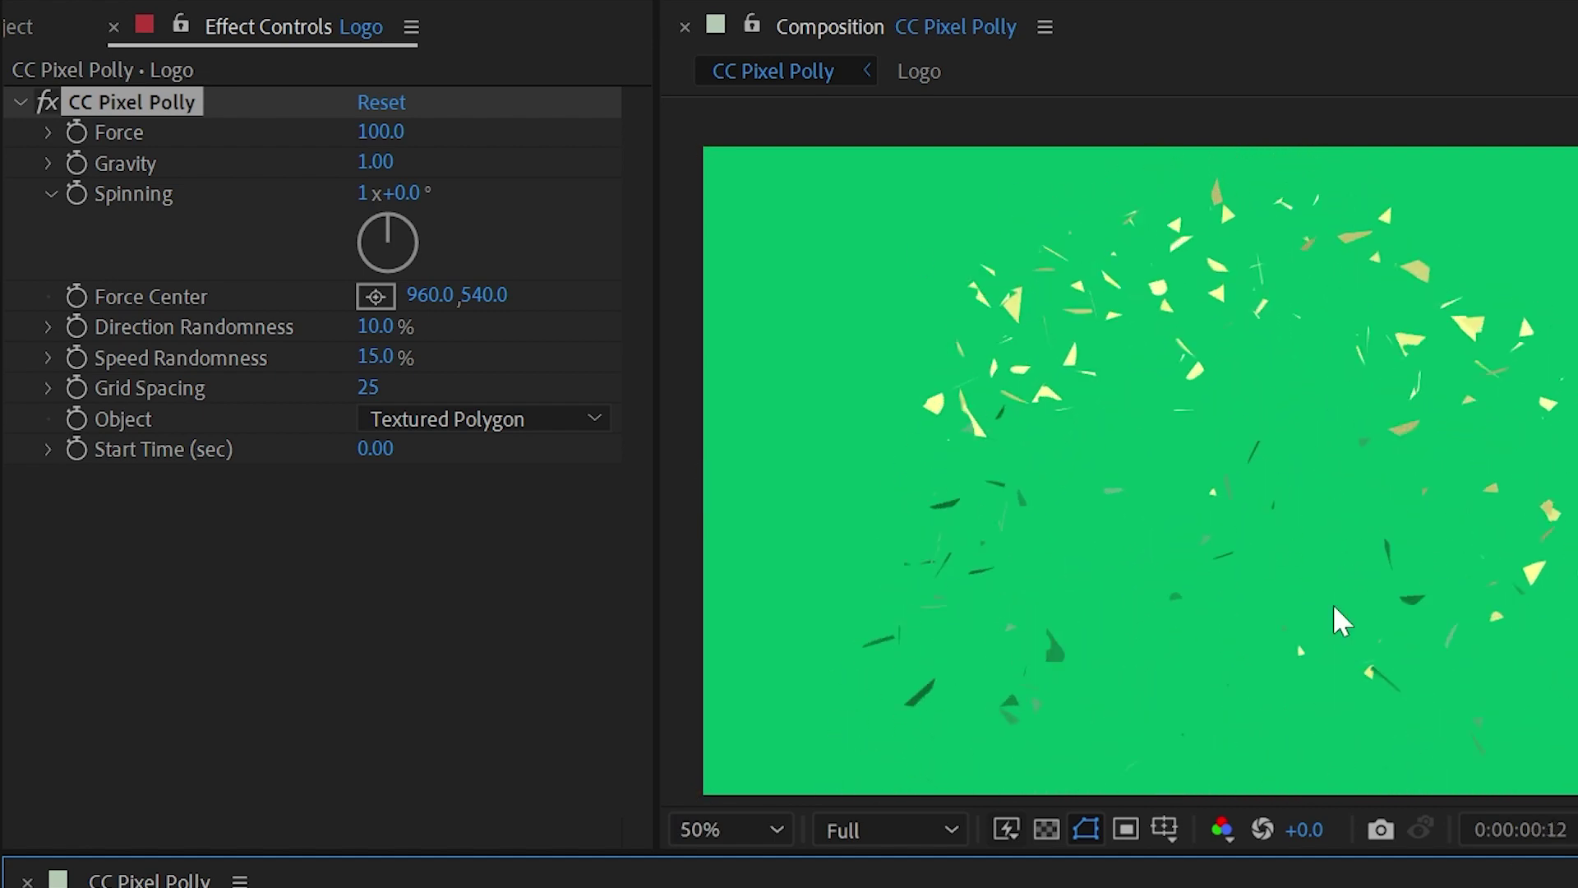
{"action": "key", "text": "space"}
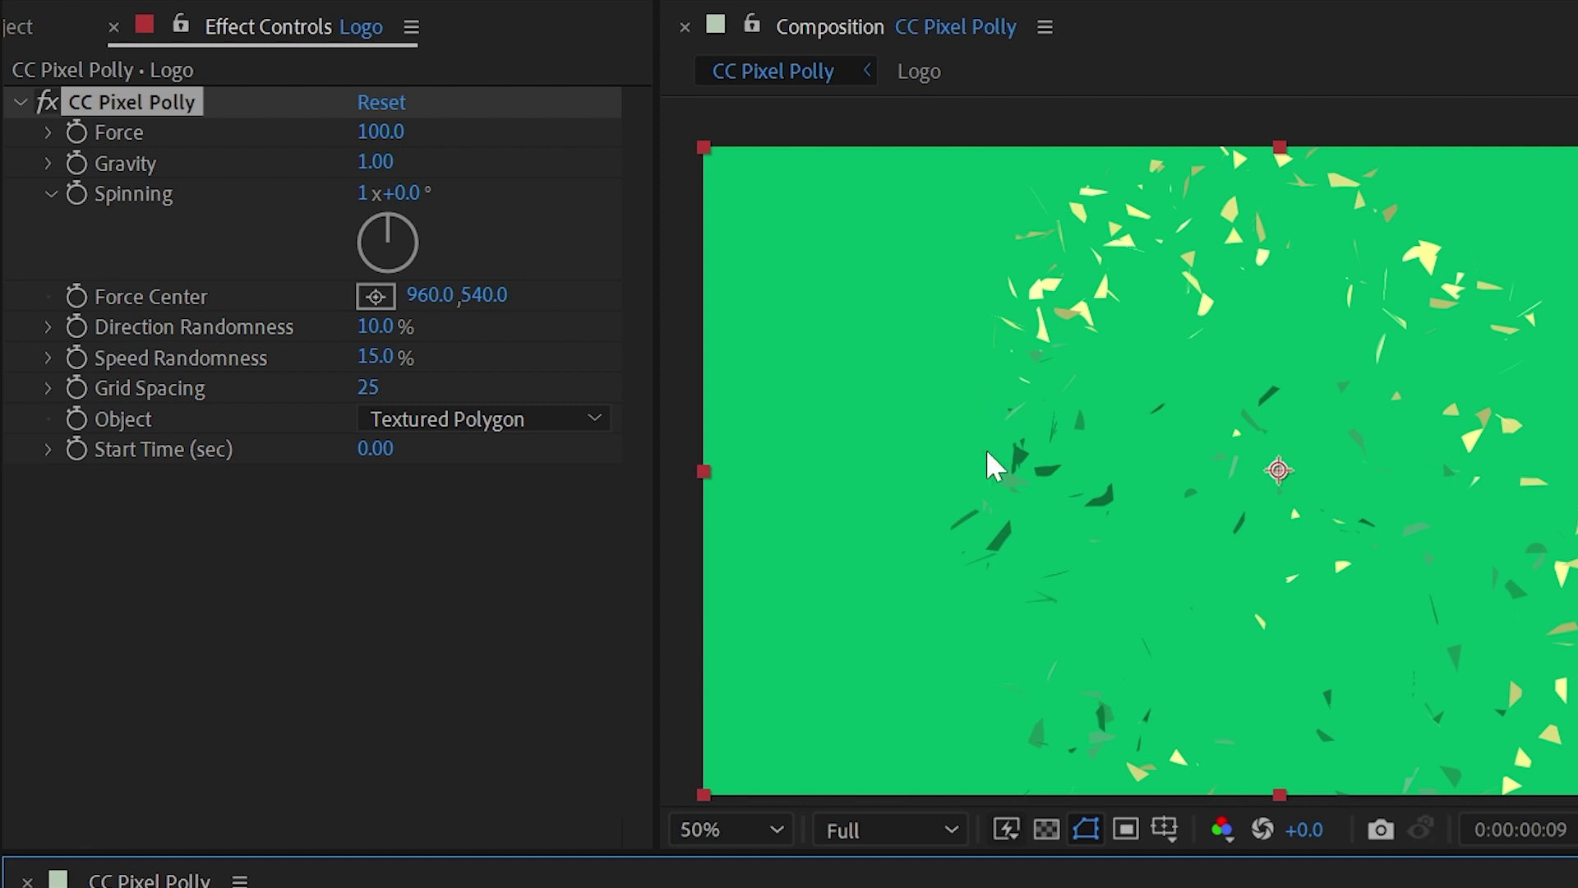
{"action": "key", "text": "space"}
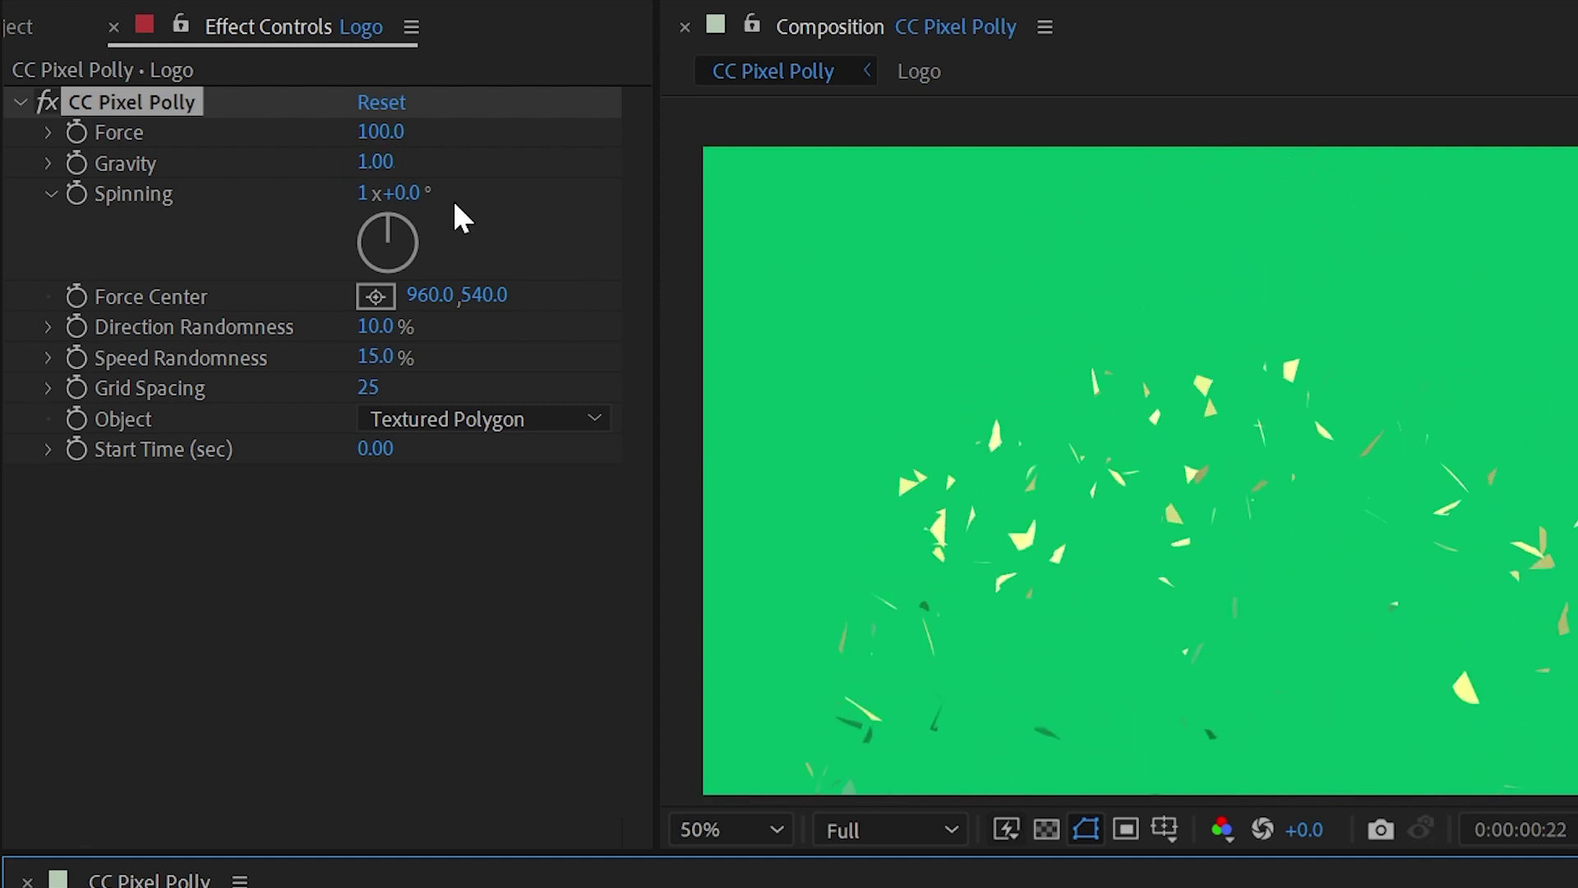
Settle on Gravity 3, scrub Force up to 439, and preview the result
{"action": "left_click", "coordinate": [375, 161]}
{"action": "type", "text": "3"}
{"action": "key", "text": "Return"}
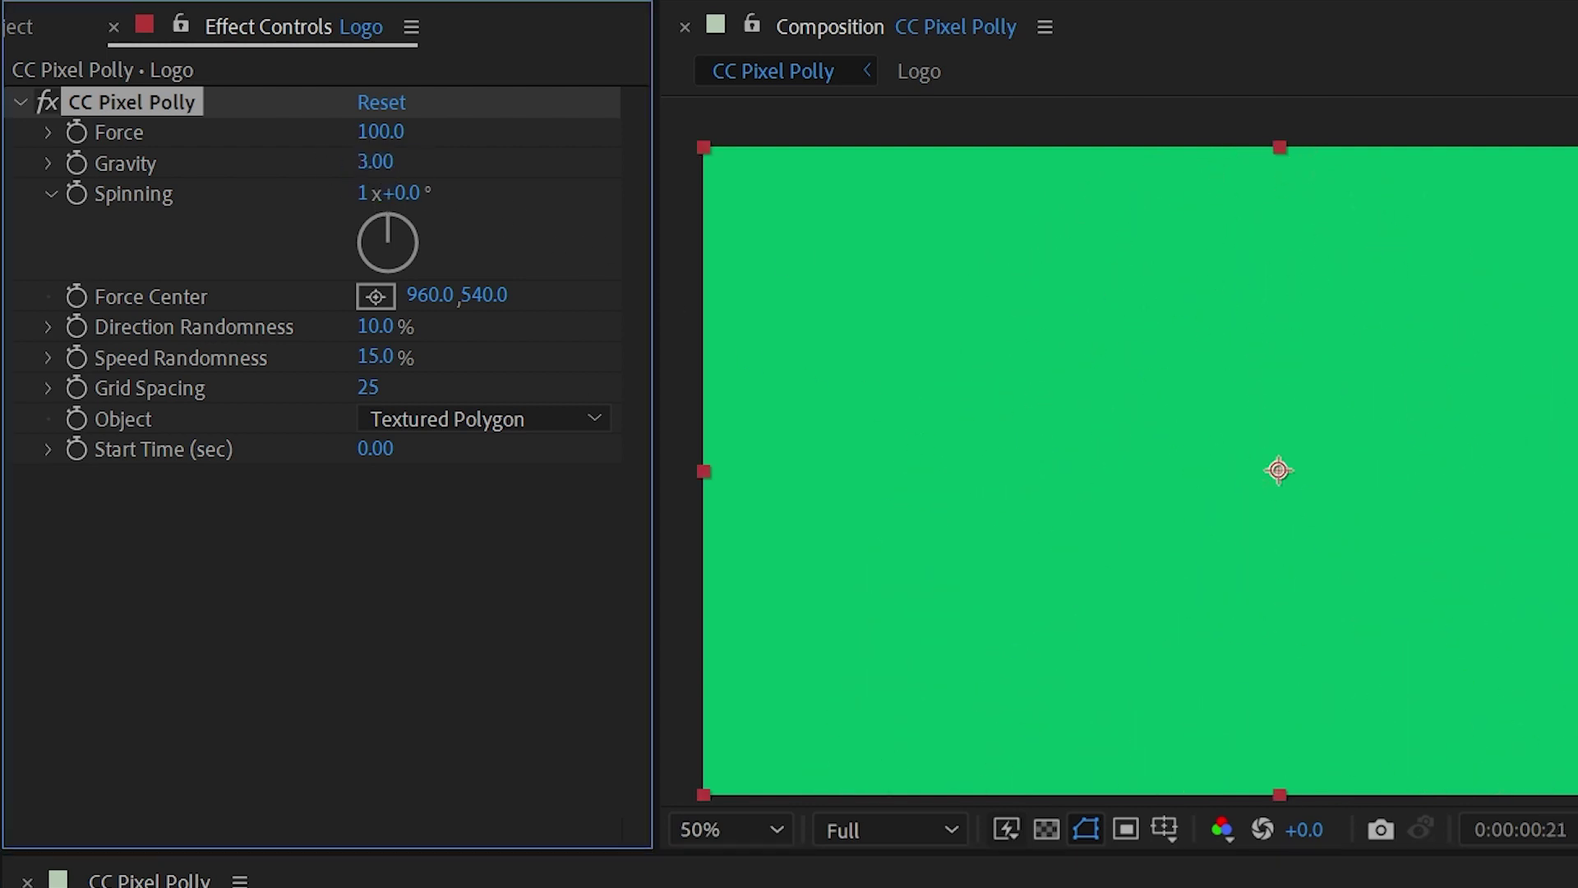
{"action": "key", "text": "space"}
{"action": "key", "text": "space"}
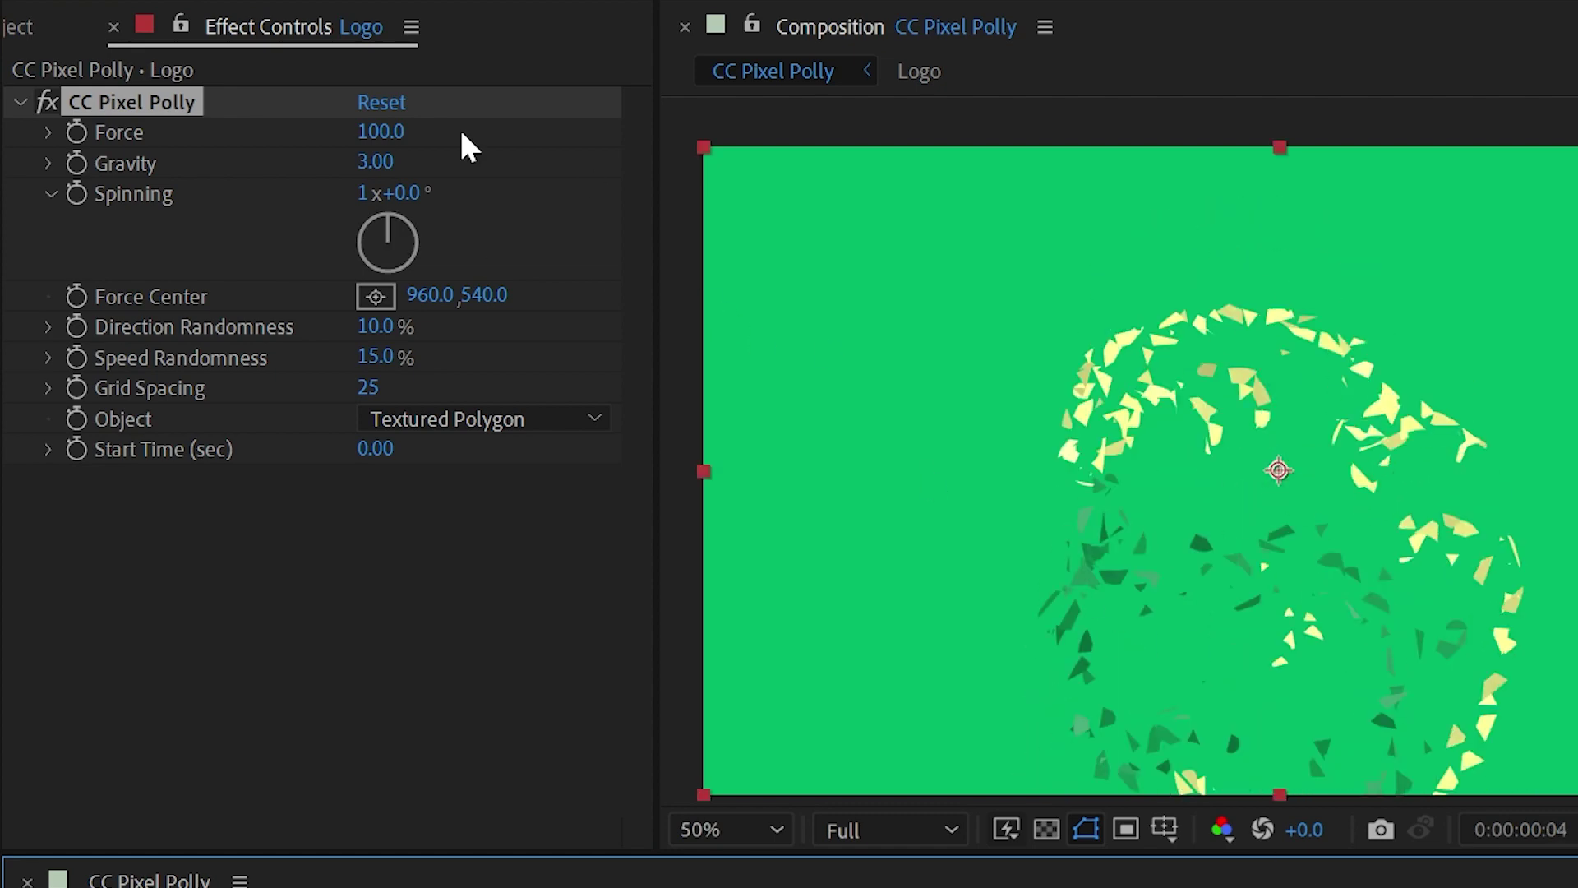
{"action": "left_click_drag", "start_coordinate": [381, 131], "coordinate": [976, 132]}
{"action": "key", "text": "space"}
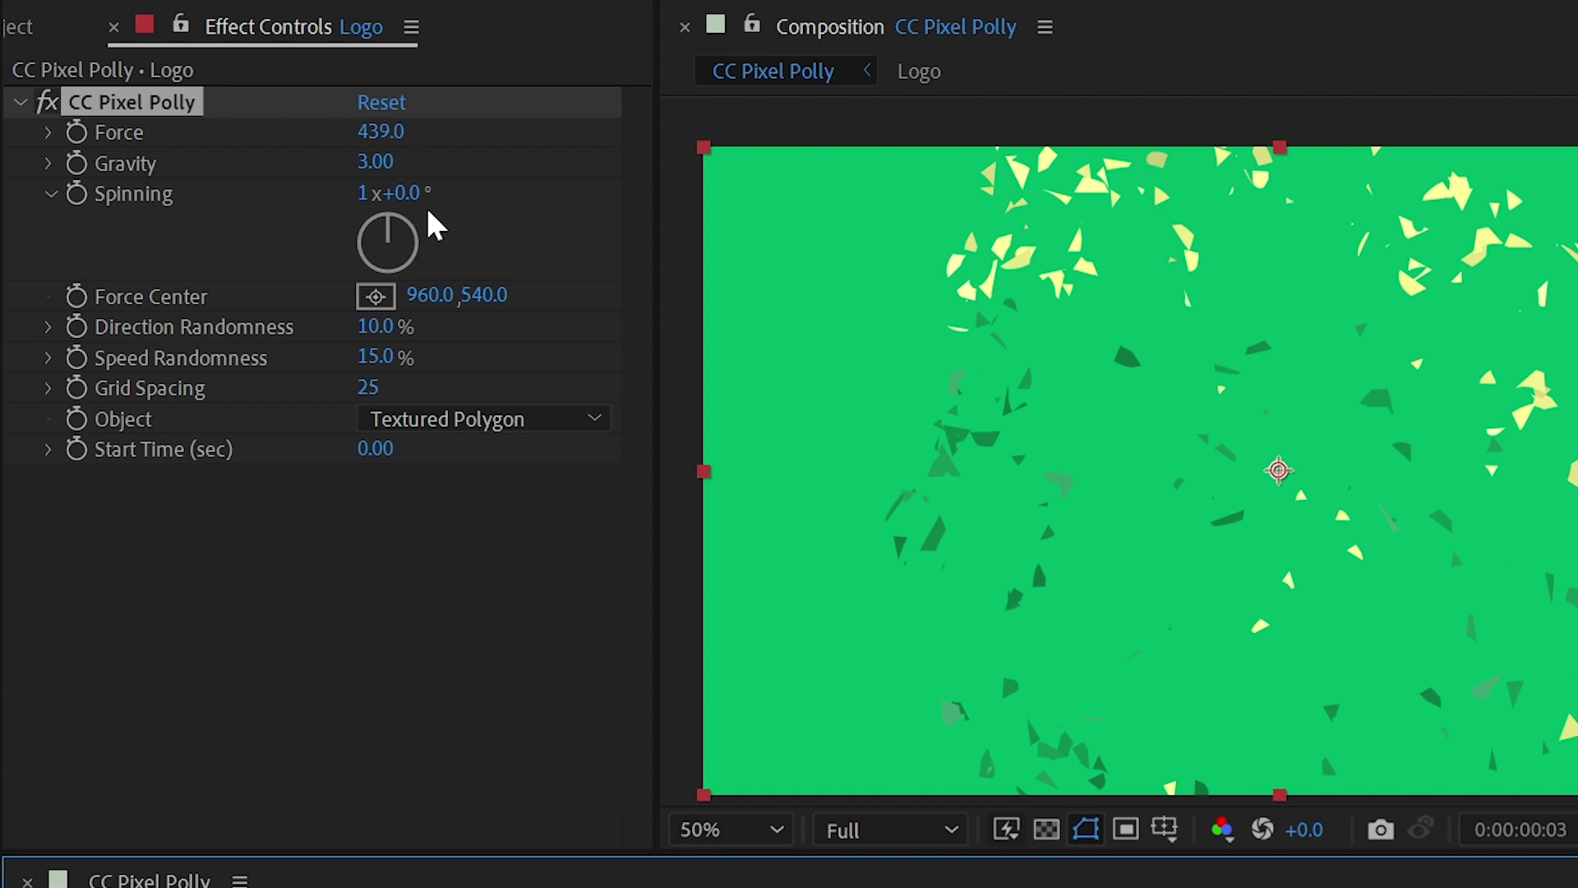
Set Pixel Polly's Spinning to 5 revolutions (5x+0.0°) and preview the tumbling shards
{"action": "left_click_drag", "start_coordinate": [407, 193], "coordinate": [600, 198]}
{"action": "left_click", "coordinate": [362, 192]}
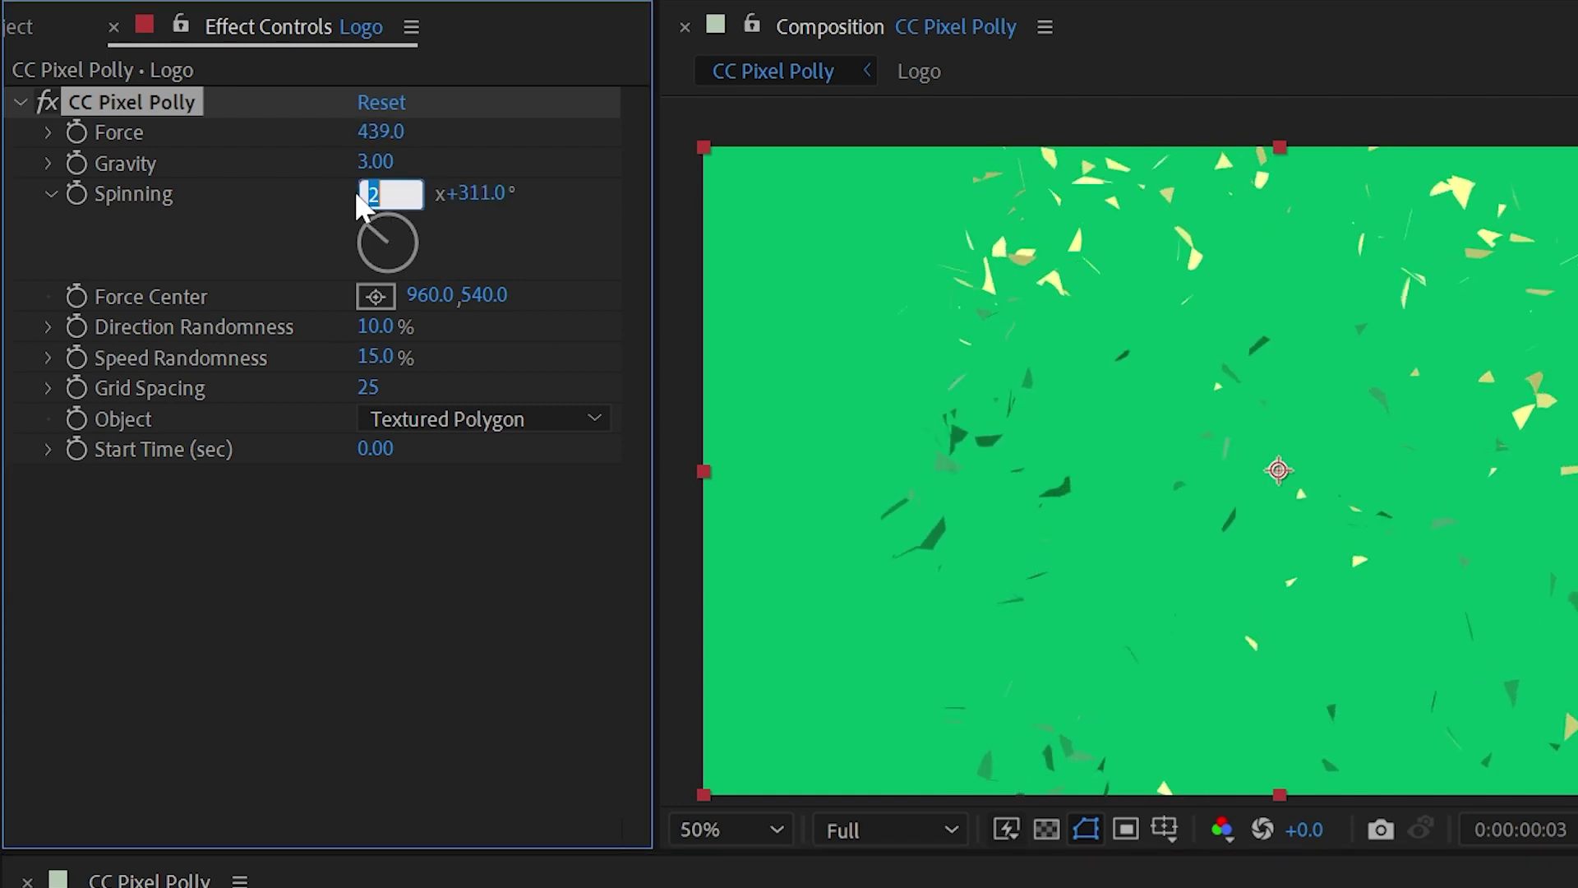
{"action": "type", "text": "0"}
{"action": "key", "text": "Return"}
{"action": "key", "text": "space"}
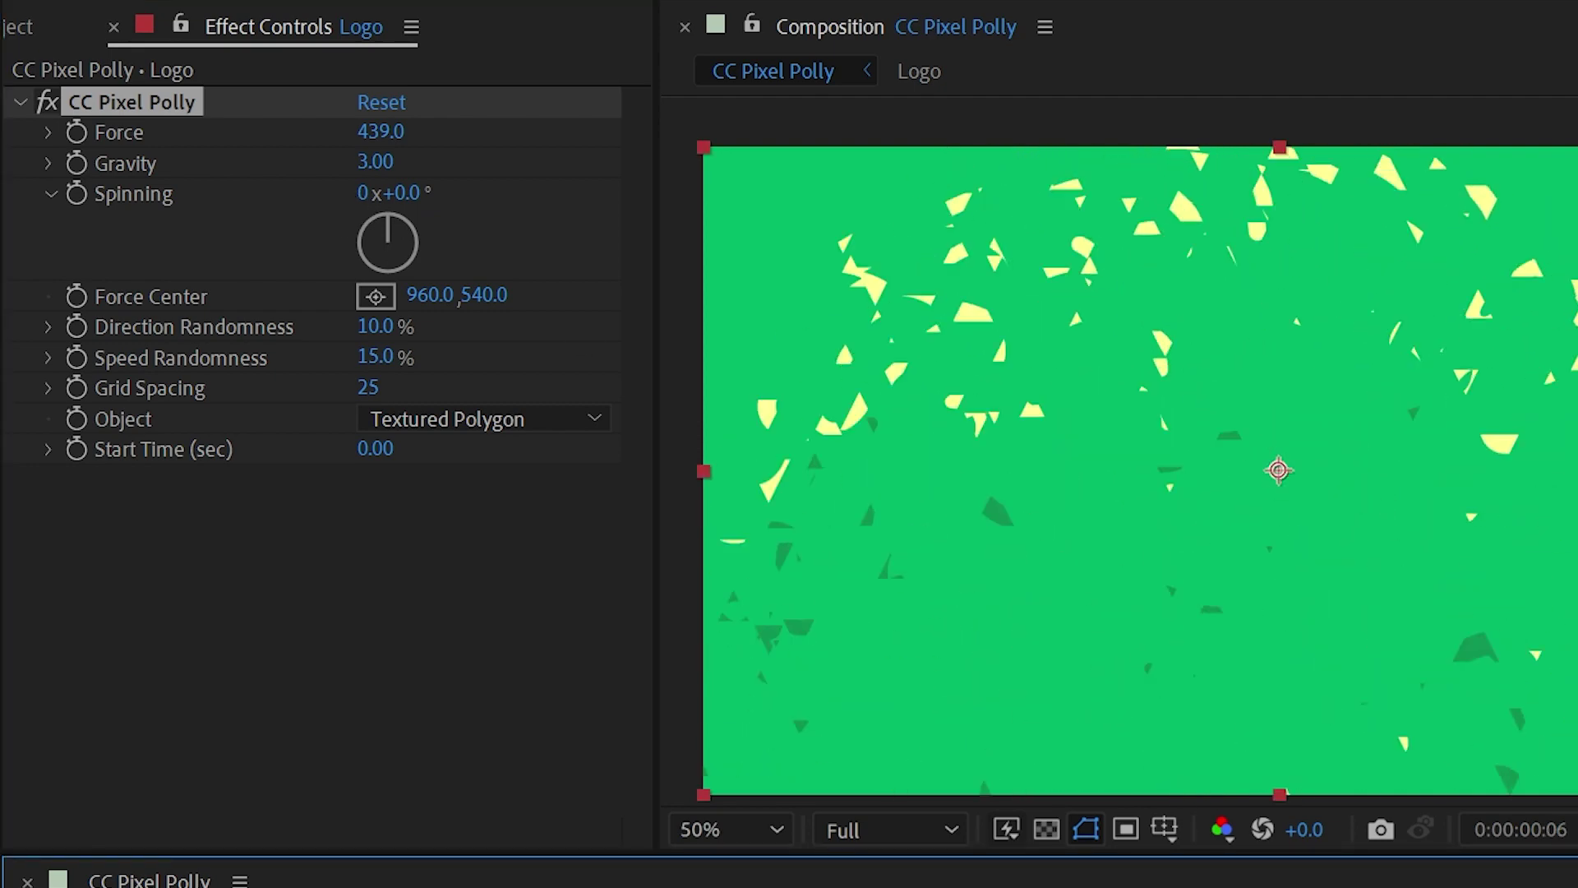
{"action": "left_click", "coordinate": [361, 193]}
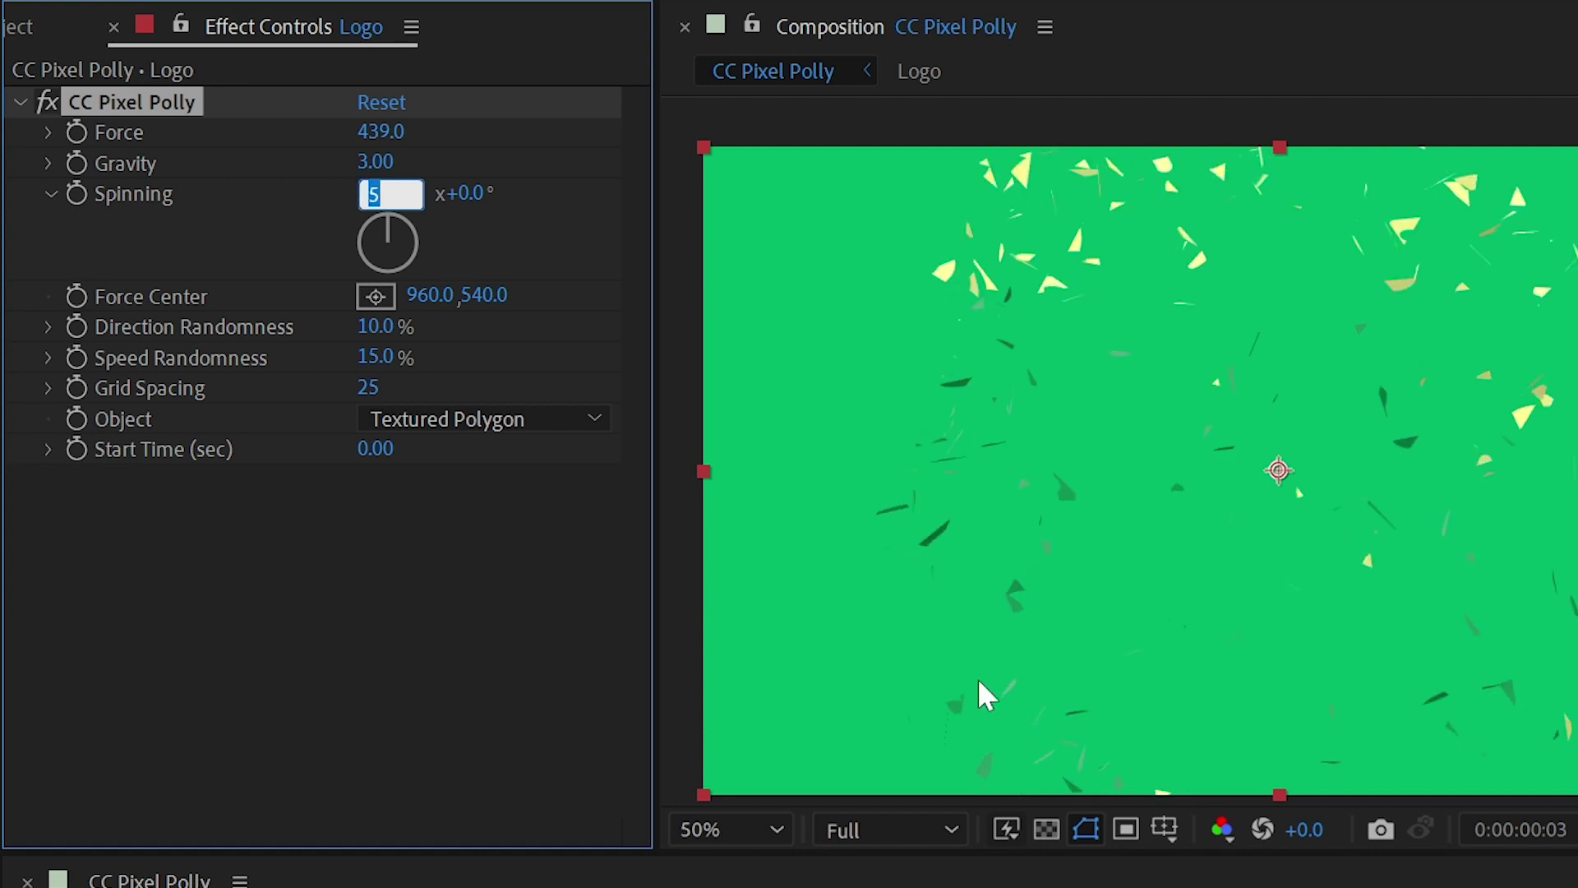
{"action": "key", "text": "Return"}
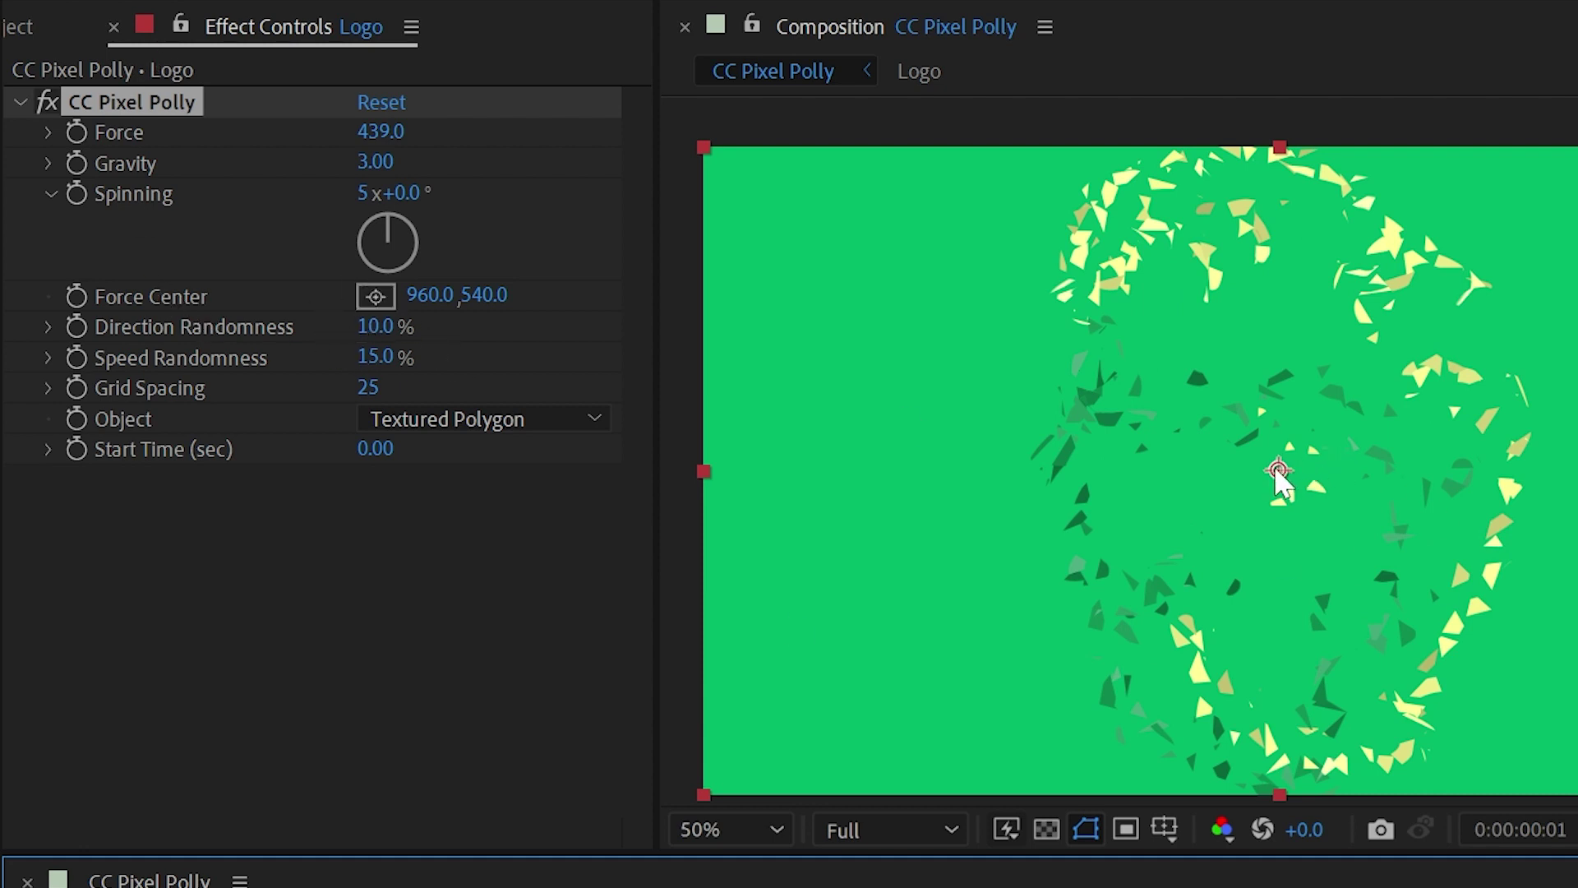
Move the Force Center to 562,526 left of the logo and set Direction Randomness to 0%
{"action": "mouse_move", "coordinate": [1279, 472]}
{"action": "left_mouse_down"}
{"action": "mouse_move", "coordinate": [1342, 521]}
{"action": "mouse_move", "coordinate": [1397, 493]}
{"action": "mouse_move", "coordinate": [1162, 353]}
{"action": "mouse_move", "coordinate": [1097, 412]}
{"action": "mouse_move", "coordinate": [1102, 239]}
{"action": "mouse_move", "coordinate": [1448, 307]}
{"action": "mouse_move", "coordinate": [1381, 704]}
{"action": "mouse_move", "coordinate": [1204, 712]}
{"action": "mouse_move", "coordinate": [1322, 599]}
{"action": "mouse_move", "coordinate": [1111, 413]}
{"action": "mouse_move", "coordinate": [1215, 714]}
{"action": "mouse_move", "coordinate": [1274, 782]}
{"action": "mouse_move", "coordinate": [1279, 356]}
{"action": "mouse_move", "coordinate": [1291, 766]}
{"action": "mouse_move", "coordinate": [1260, 749]}
{"action": "mouse_move", "coordinate": [1444, 747]}
{"action": "mouse_move", "coordinate": [1054, 735]}
{"action": "mouse_move", "coordinate": [1409, 724]}
{"action": "mouse_move", "coordinate": [1074, 762]}
{"action": "mouse_move", "coordinate": [1479, 775]}
{"action": "mouse_move", "coordinate": [1356, 747]}
{"action": "mouse_move", "coordinate": [1389, 768]}
{"action": "left_mouse_up"}
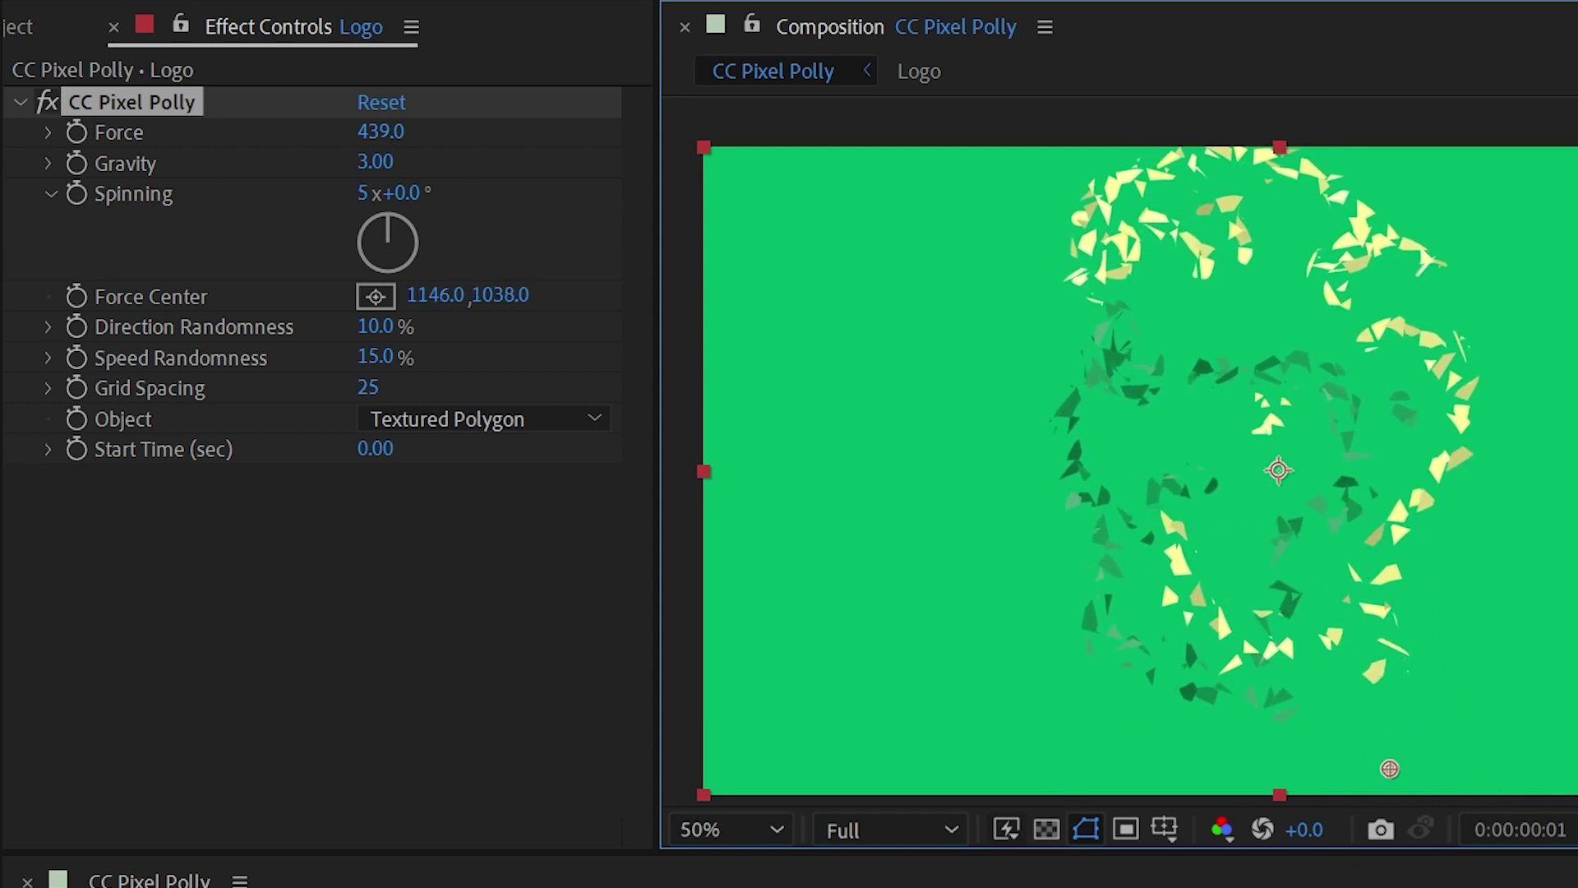
{"action": "key", "text": "Home"}
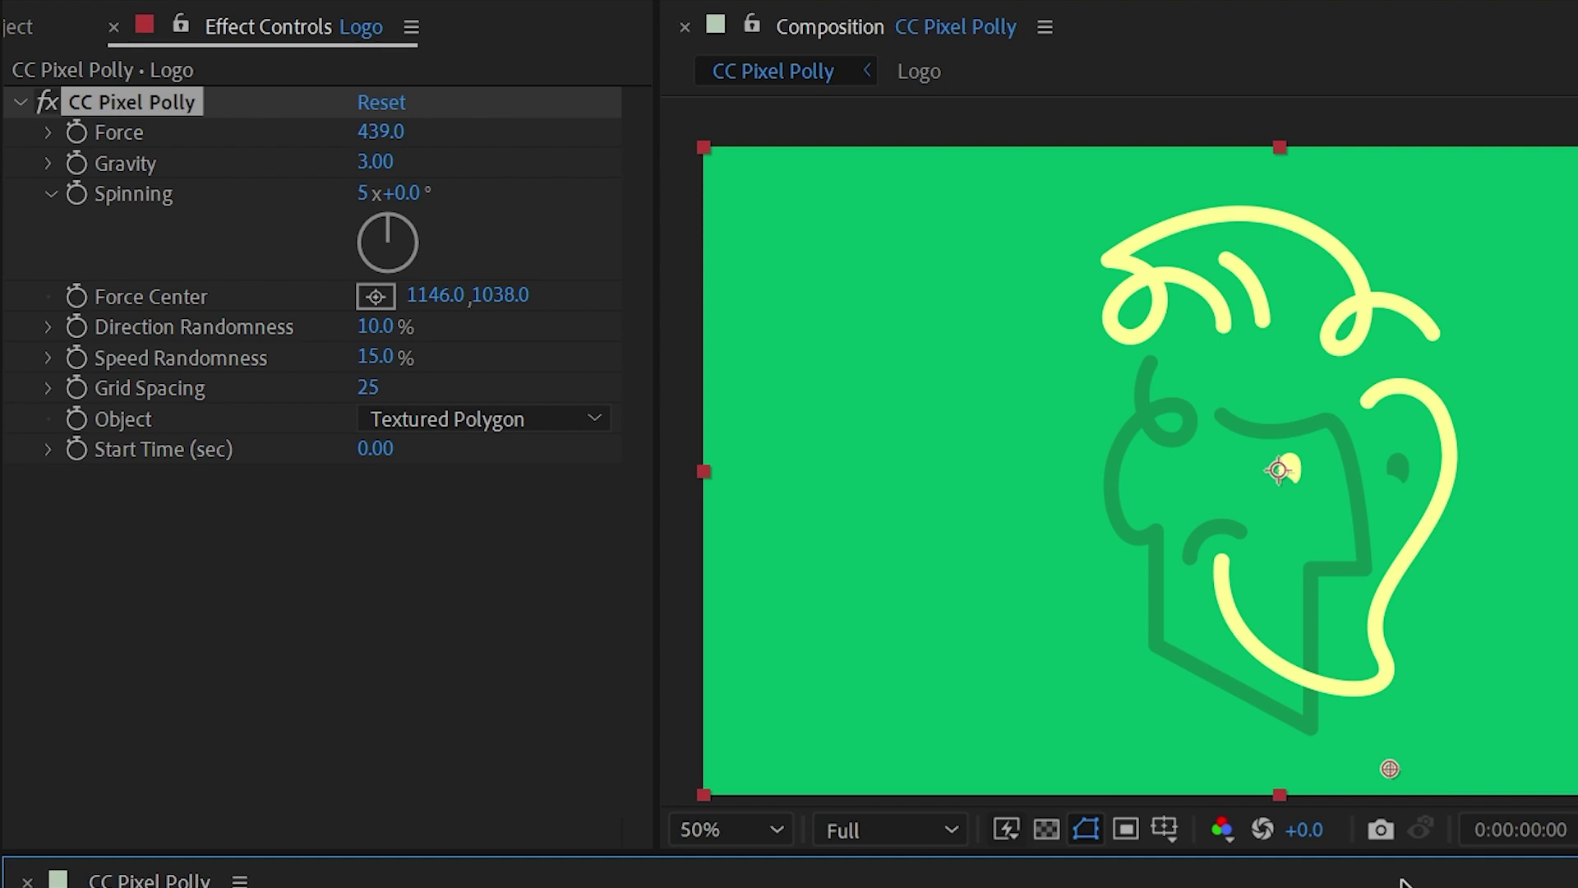
{"action": "key", "text": "space"}
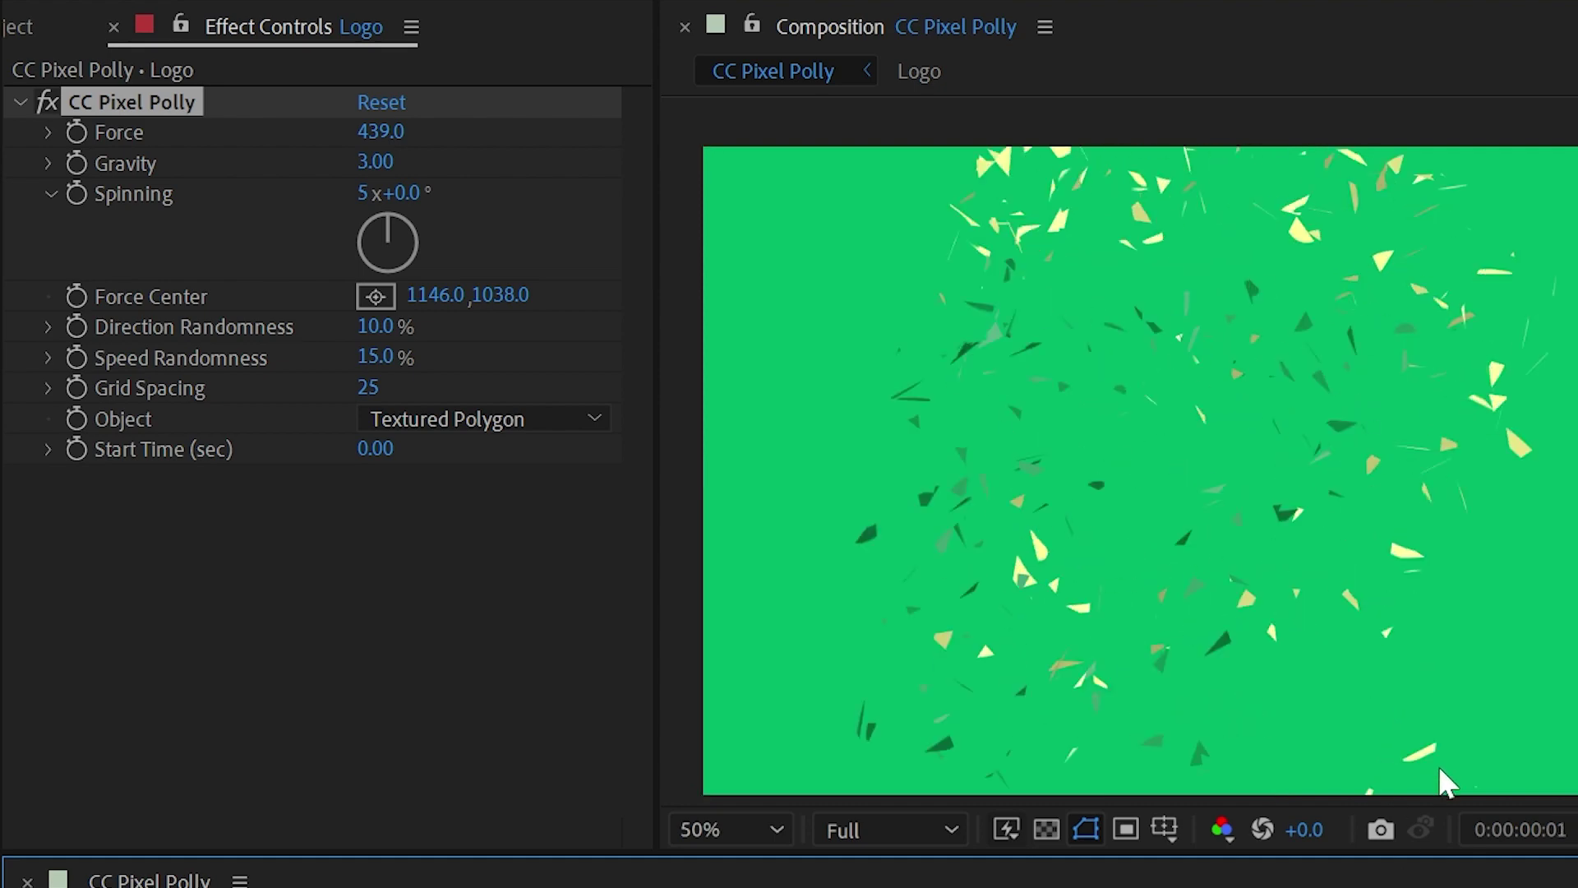
{"action": "key", "text": "space"}
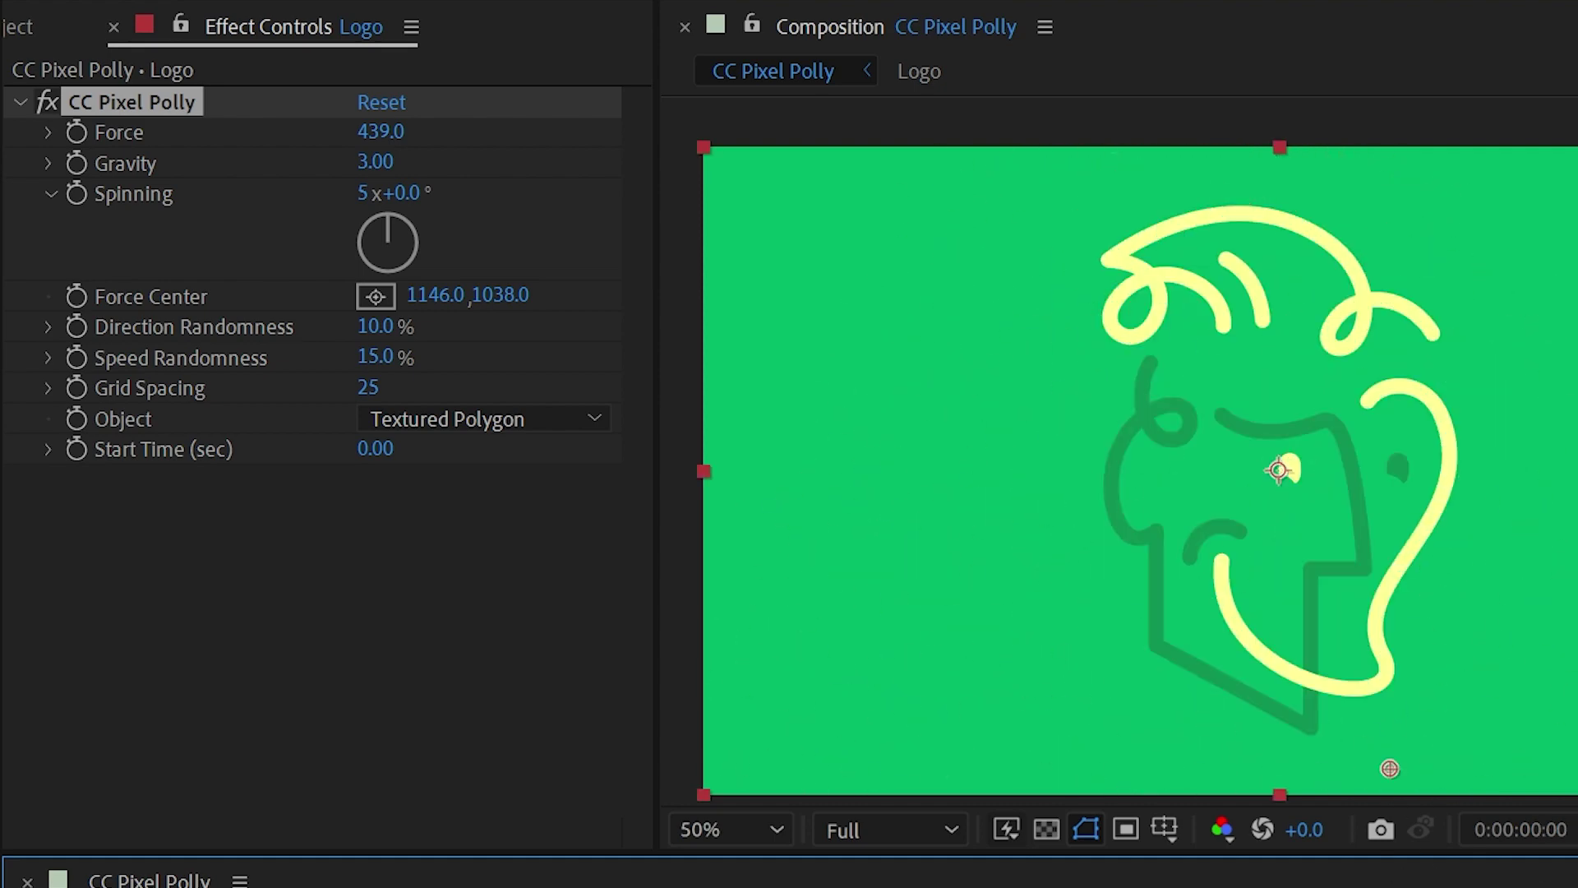
{"action": "left_click_drag", "start_coordinate": [1384, 773], "coordinate": [1040, 461]}
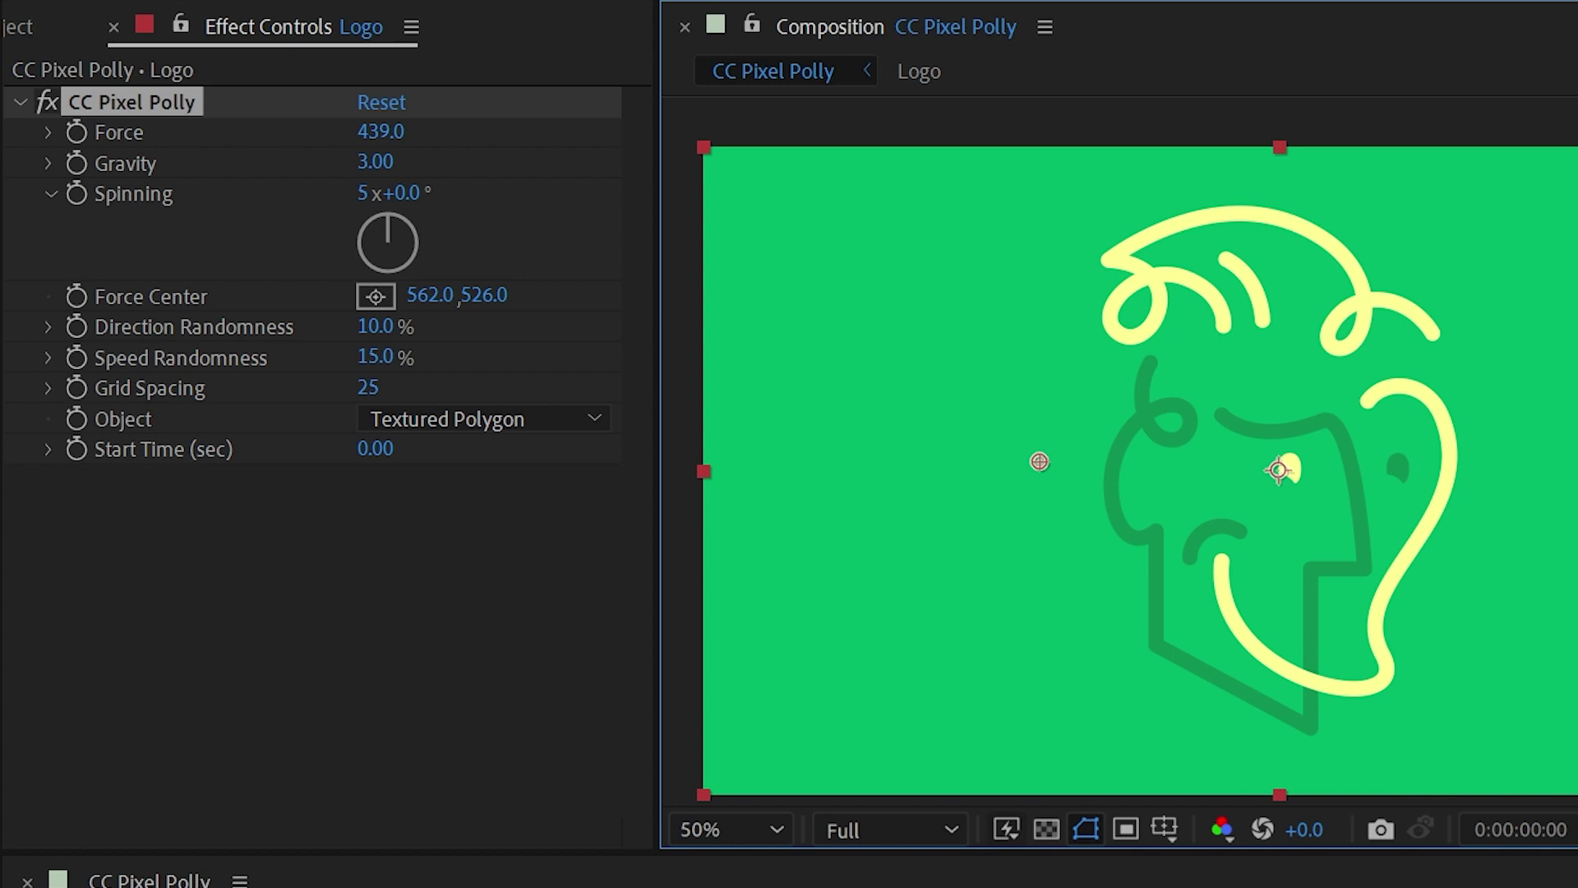
{"action": "key", "text": "space"}
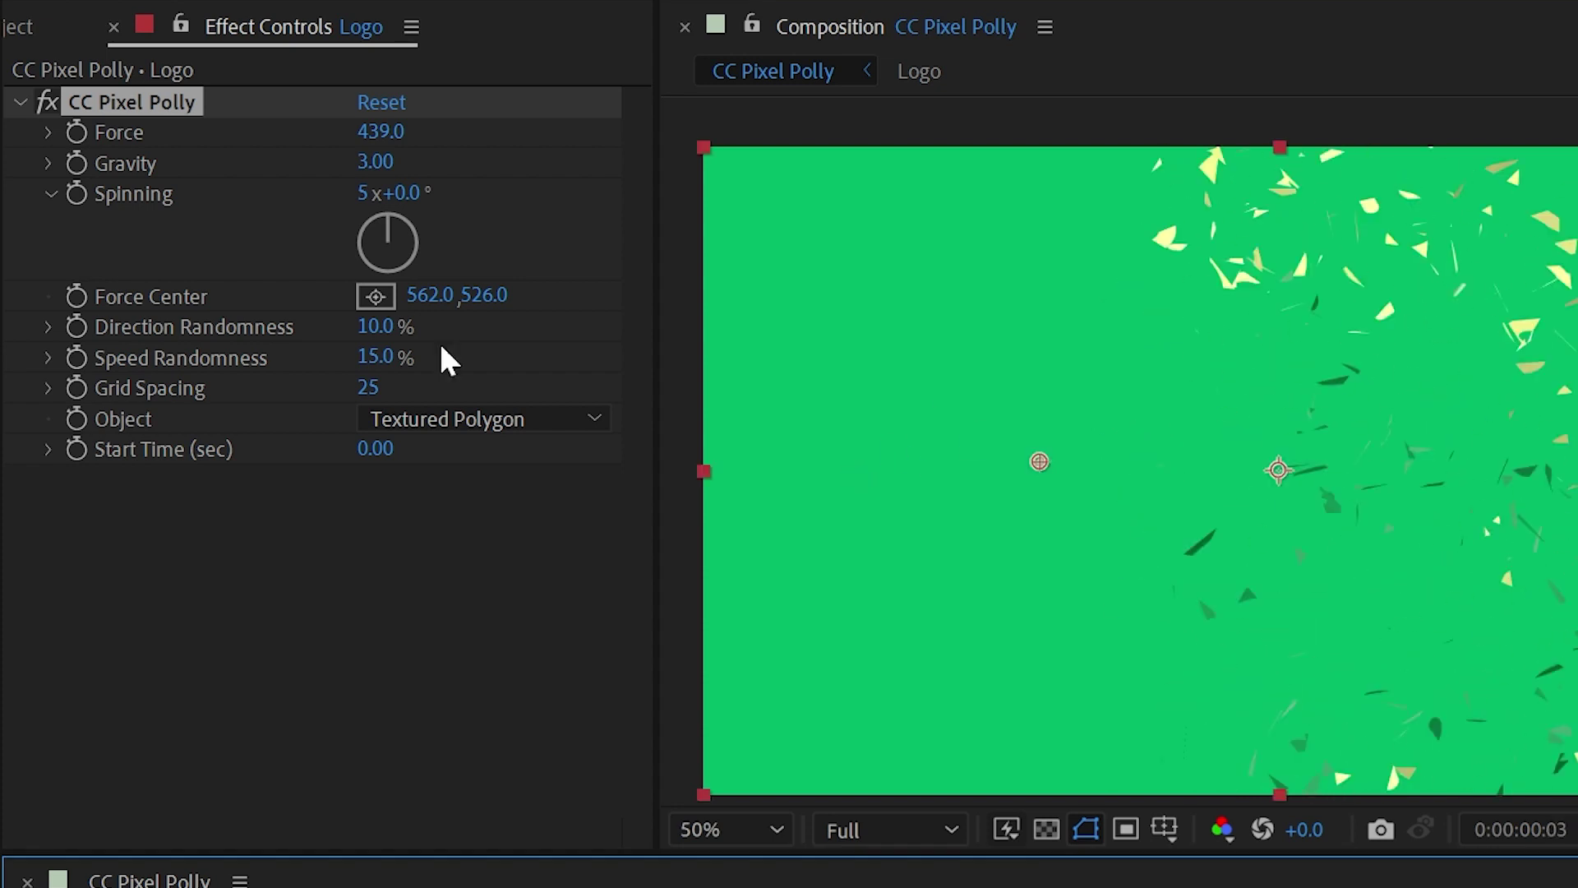
{"action": "left_click_drag", "start_coordinate": [384, 327], "coordinate": [320, 302]}
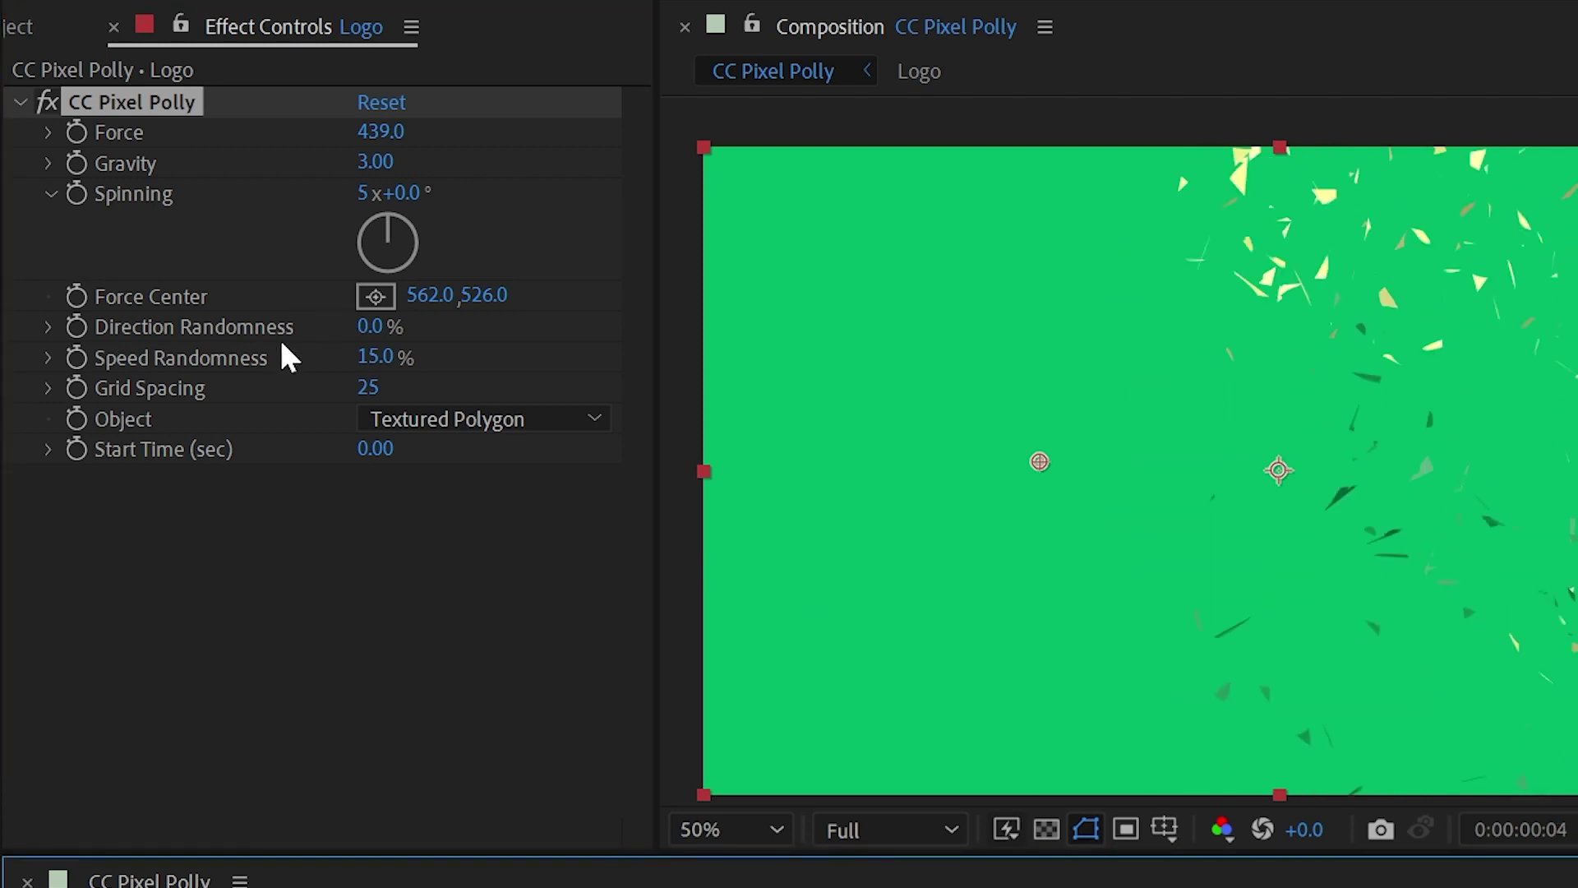
Scrub Direction Randomness to 23% and Speed Randomness to 76%, then preview from frame one
{"action": "left_click_drag", "start_coordinate": [368, 327], "coordinate": [567, 329]}
{"action": "key", "text": "space"}
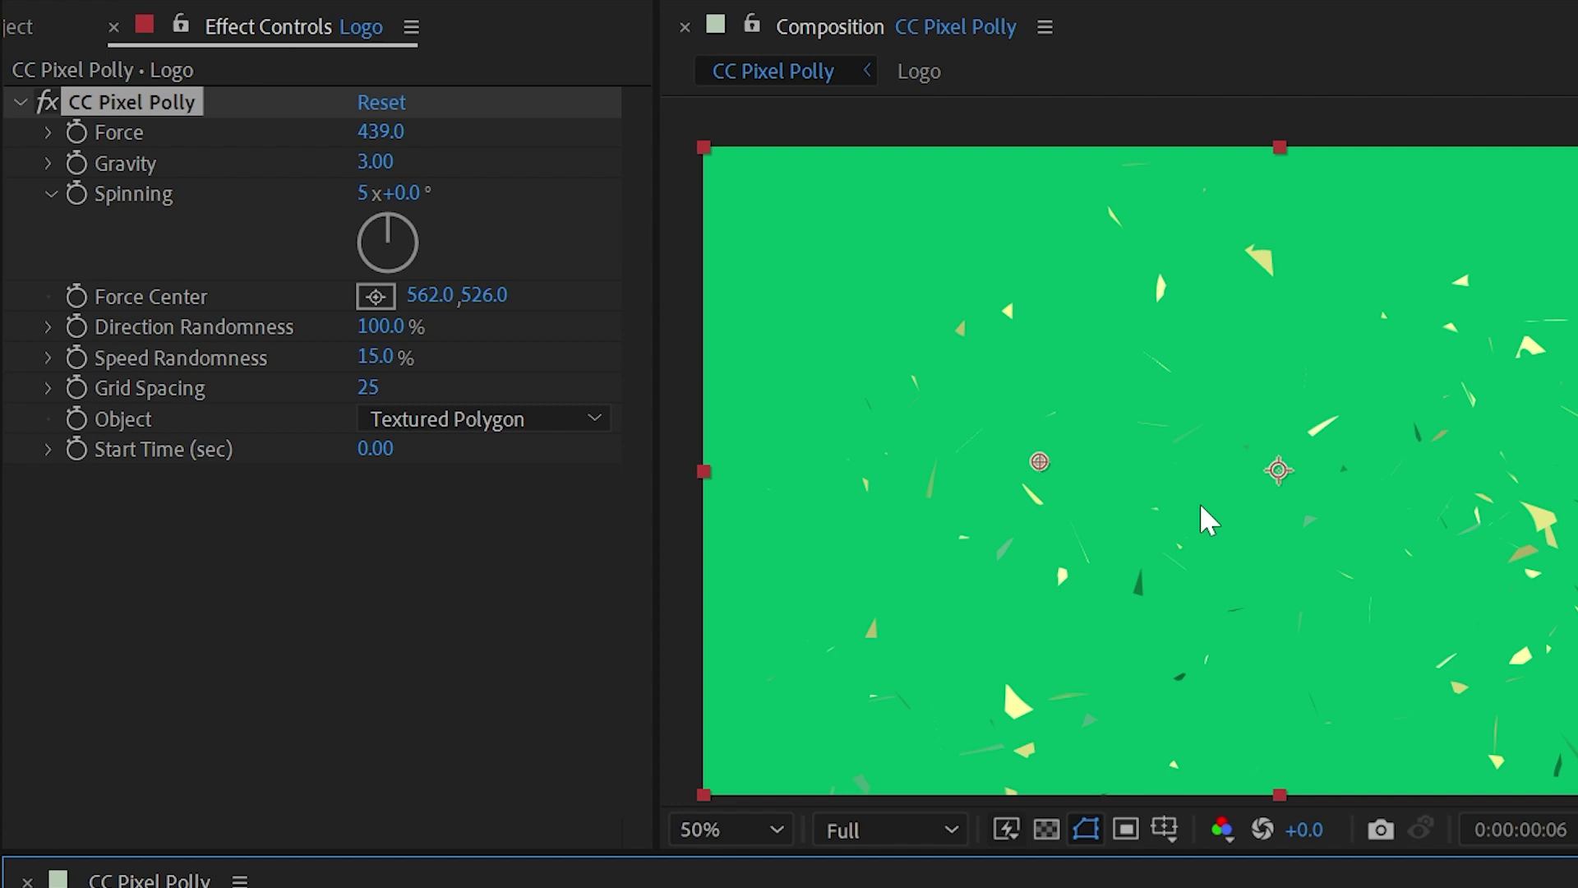
{"action": "left_click_drag", "start_coordinate": [407, 331], "coordinate": [254, 327]}
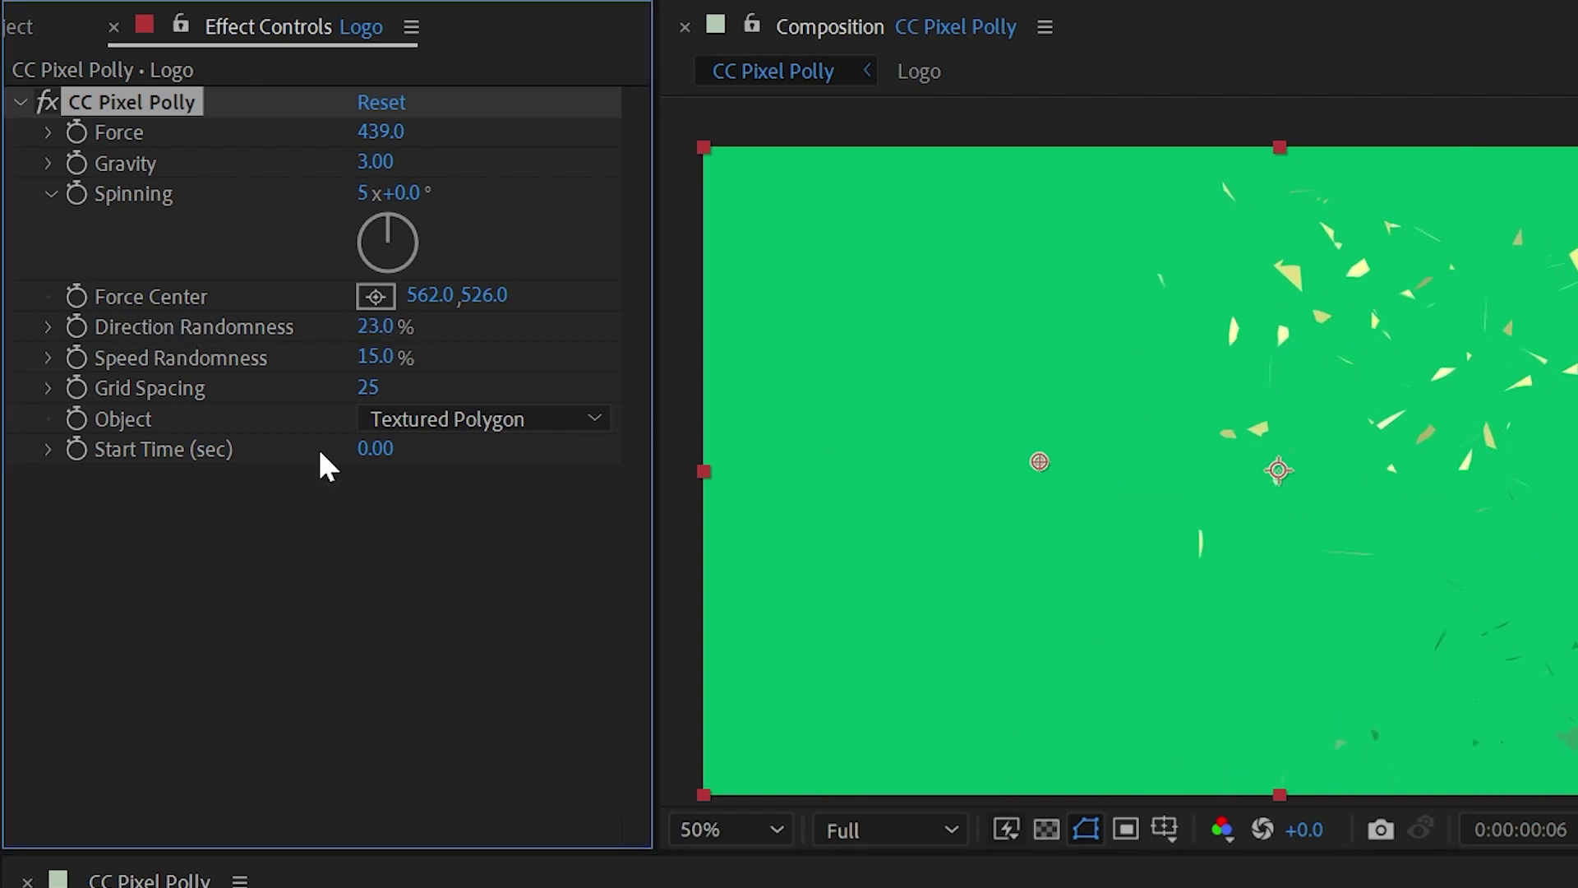
{"action": "left_click_drag", "start_coordinate": [374, 356], "coordinate": [521, 345]}
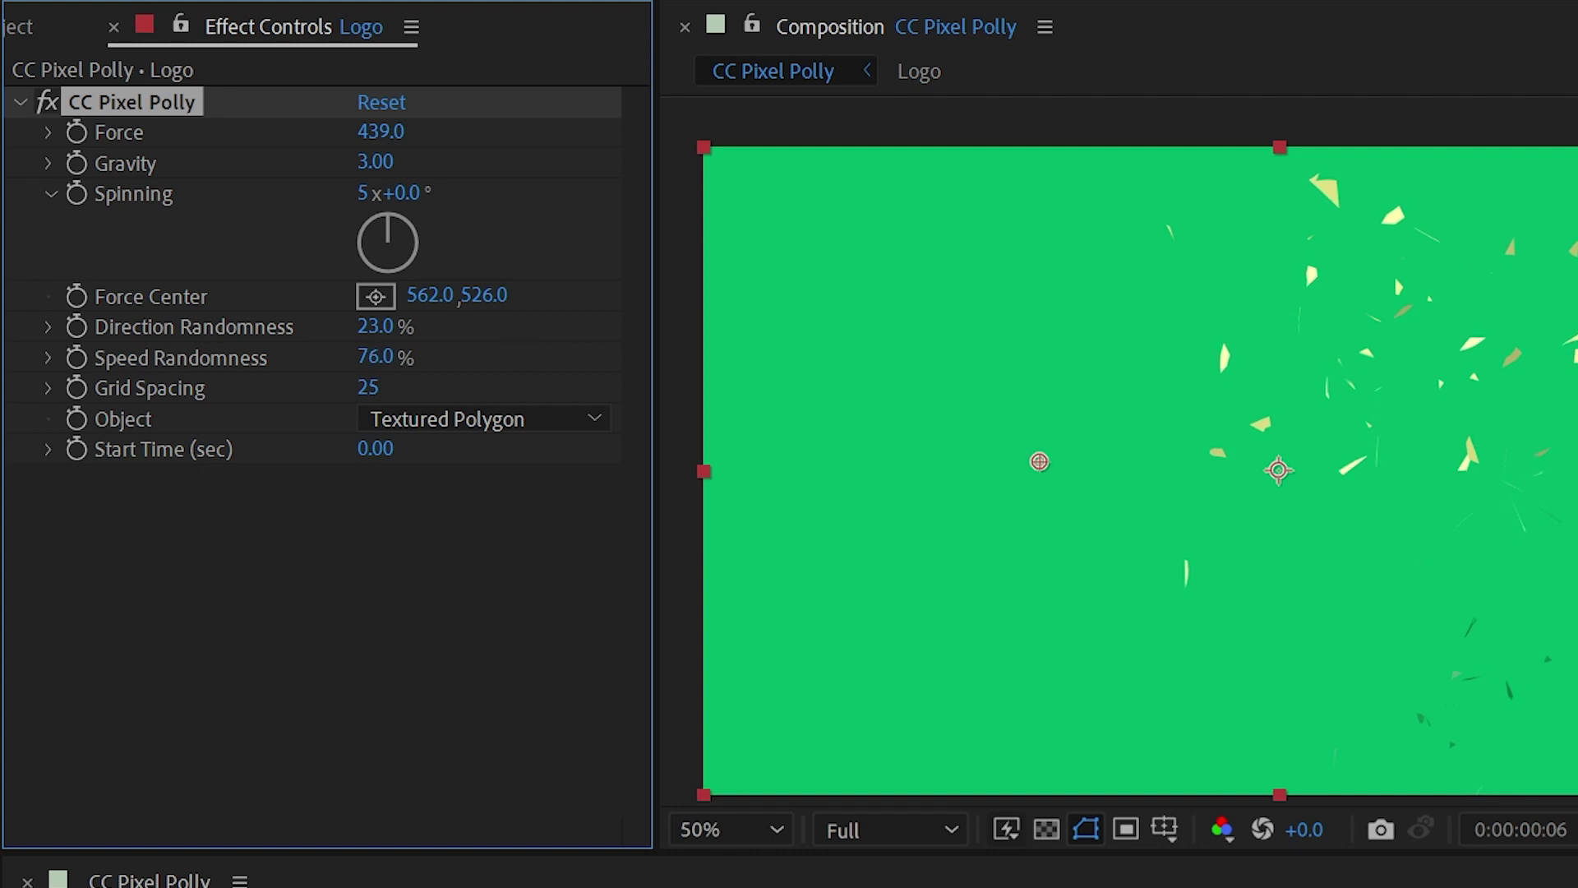
{"action": "key", "text": "Home"}
{"action": "key", "text": "space"}
{"action": "left_click", "coordinate": [1395, 599]}
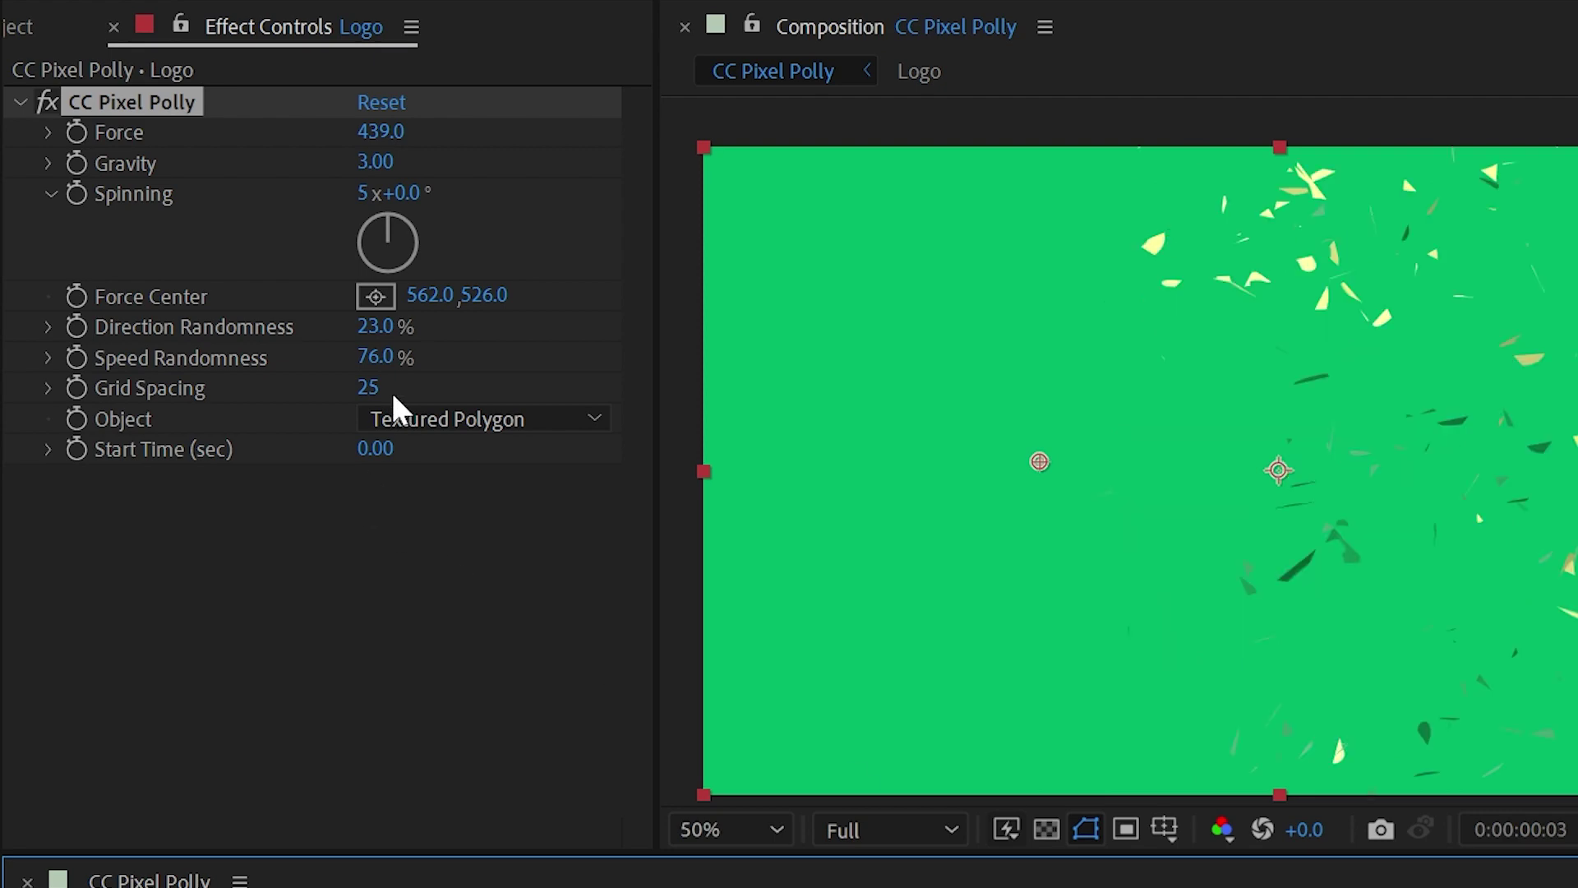
Set Pixel Polly's Grid Spacing to 39 for medium-sized shards
{"action": "left_click_drag", "start_coordinate": [368, 388], "coordinate": [340, 394]}
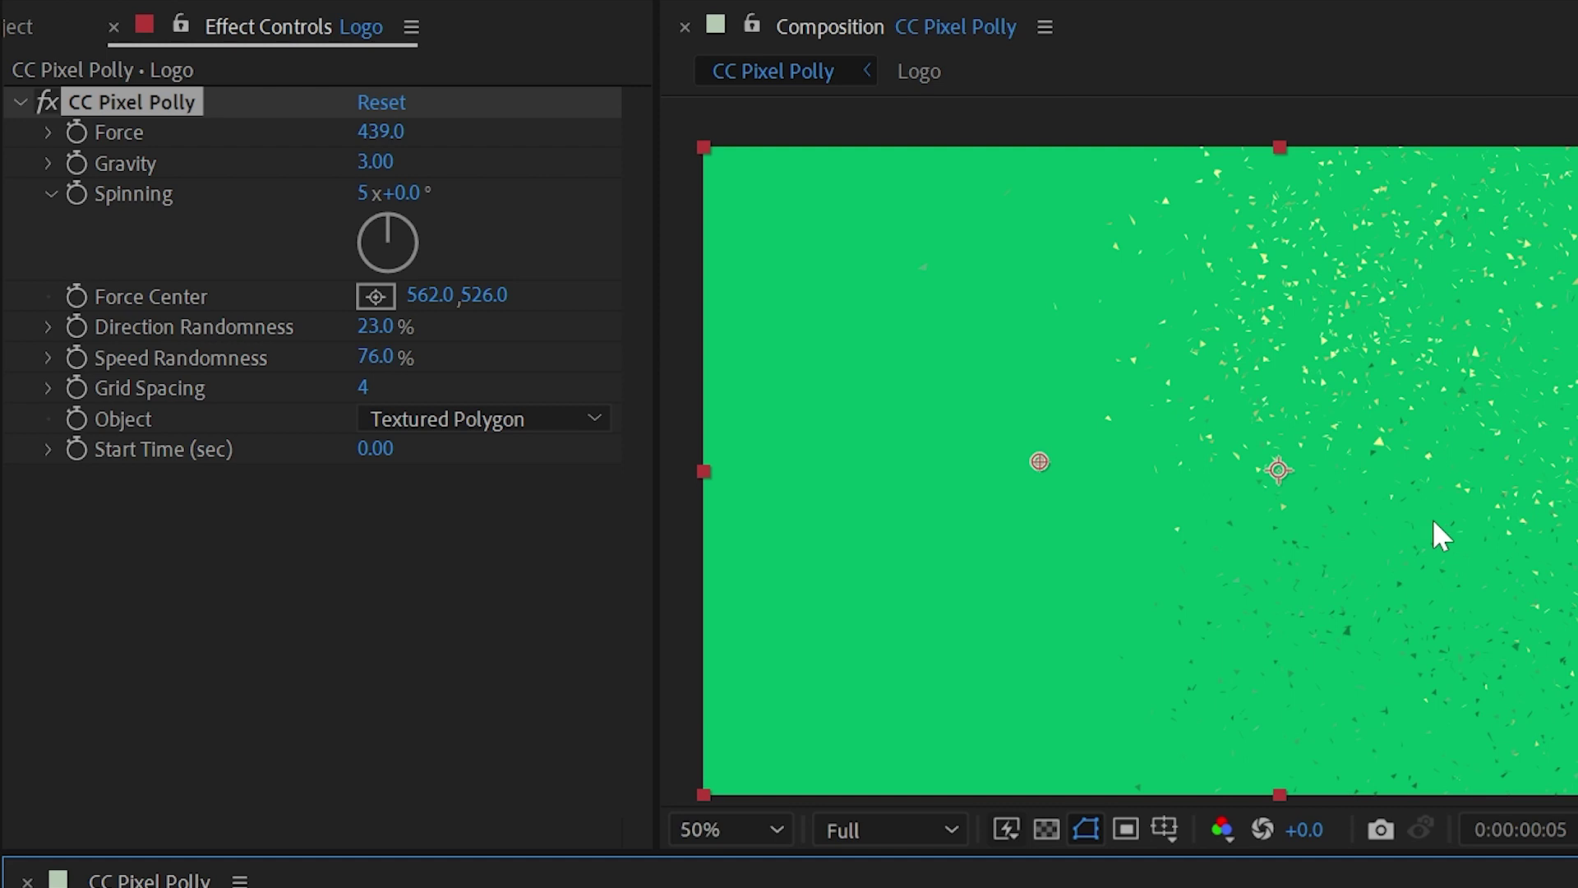
{"action": "left_click_drag", "start_coordinate": [363, 387], "coordinate": [544, 373]}
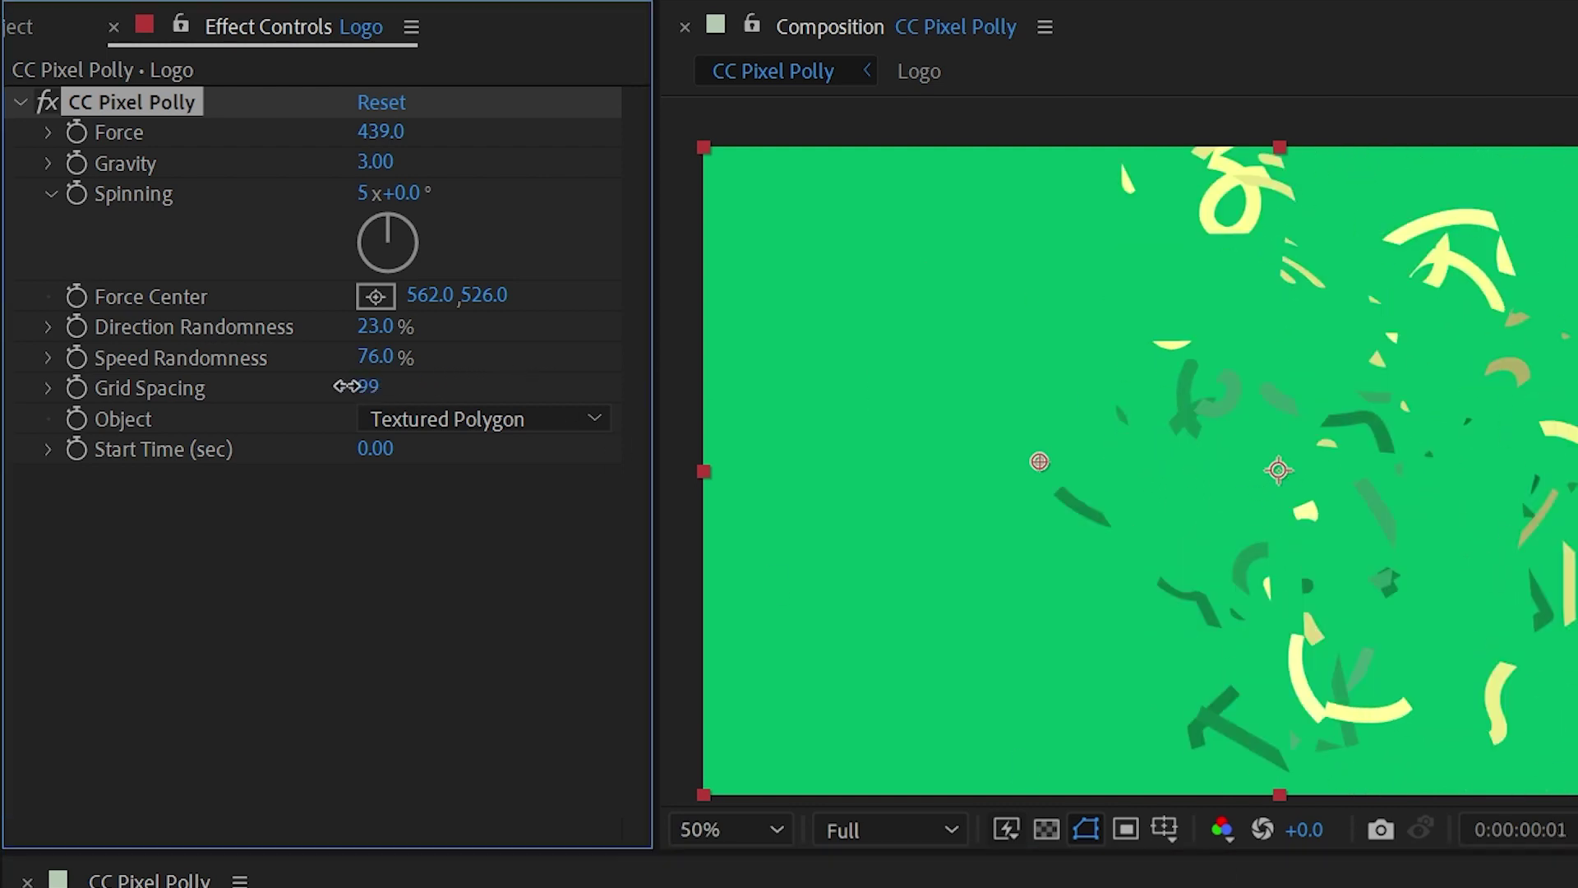
{"action": "left_click_drag", "start_coordinate": [368, 387], "coordinate": [250, 386]}
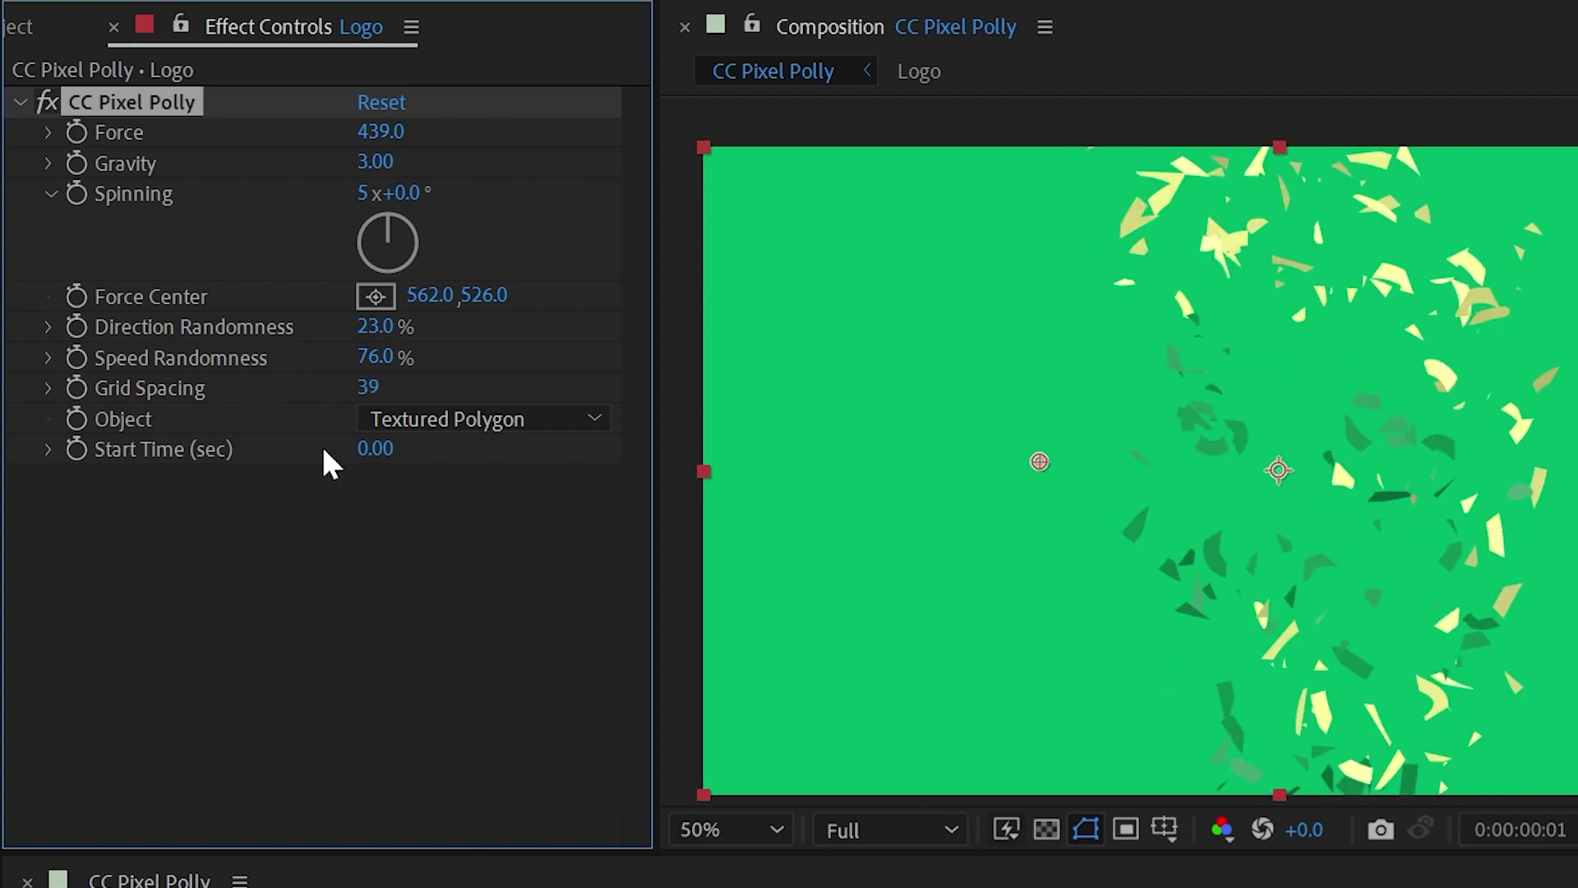
Keep Textured Polygon as the shard object and add Solid Composite to the Logo layer
{"action": "left_click", "coordinate": [504, 420]}
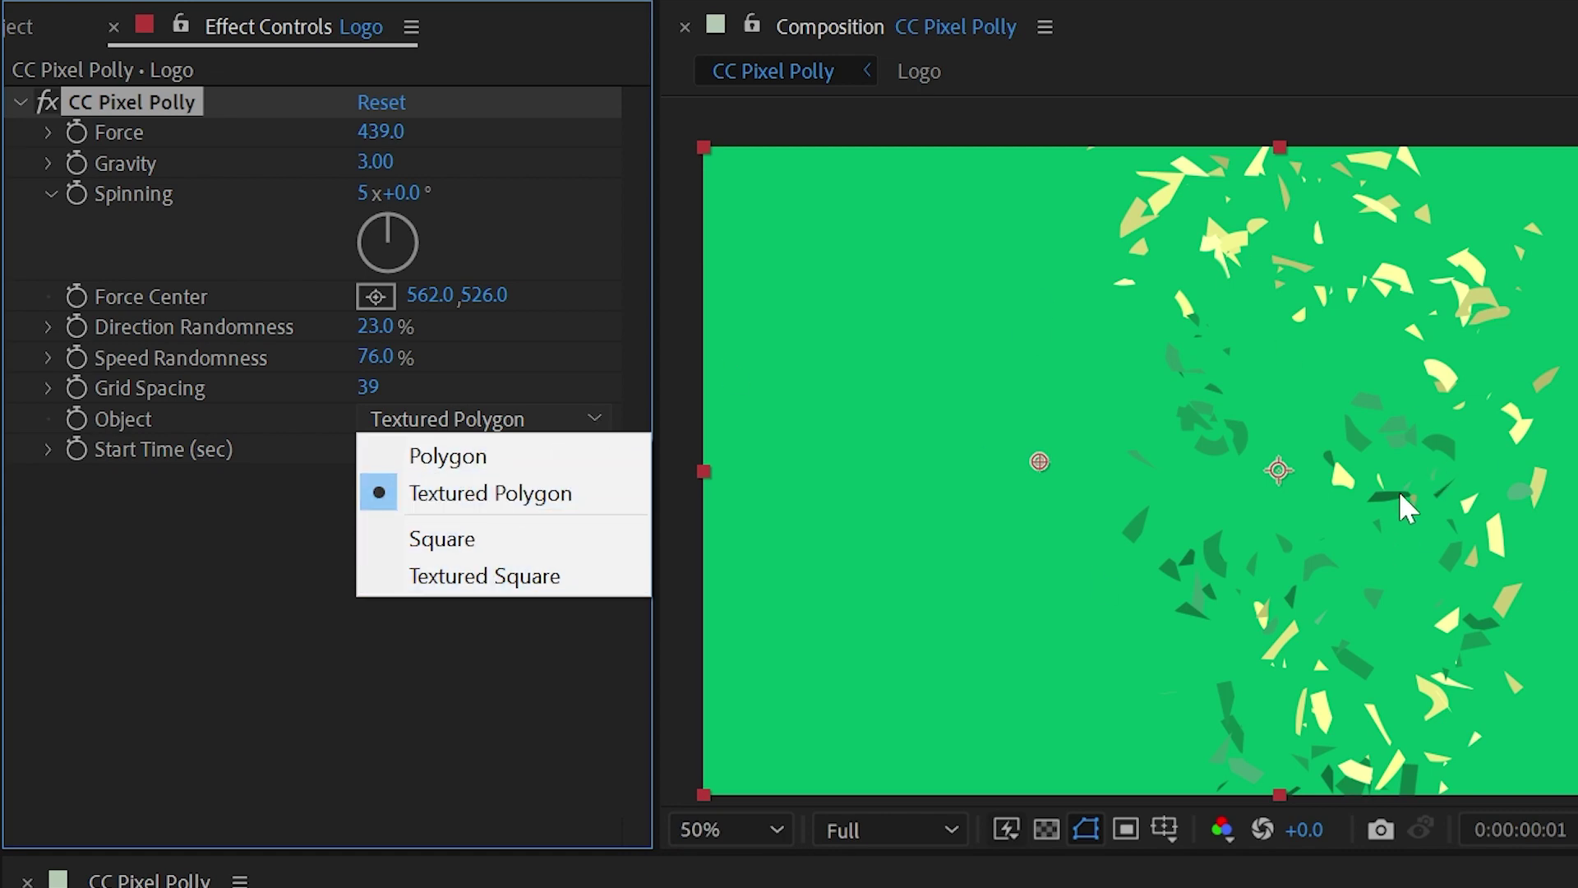
{"action": "left_click", "coordinate": [251, 566]}
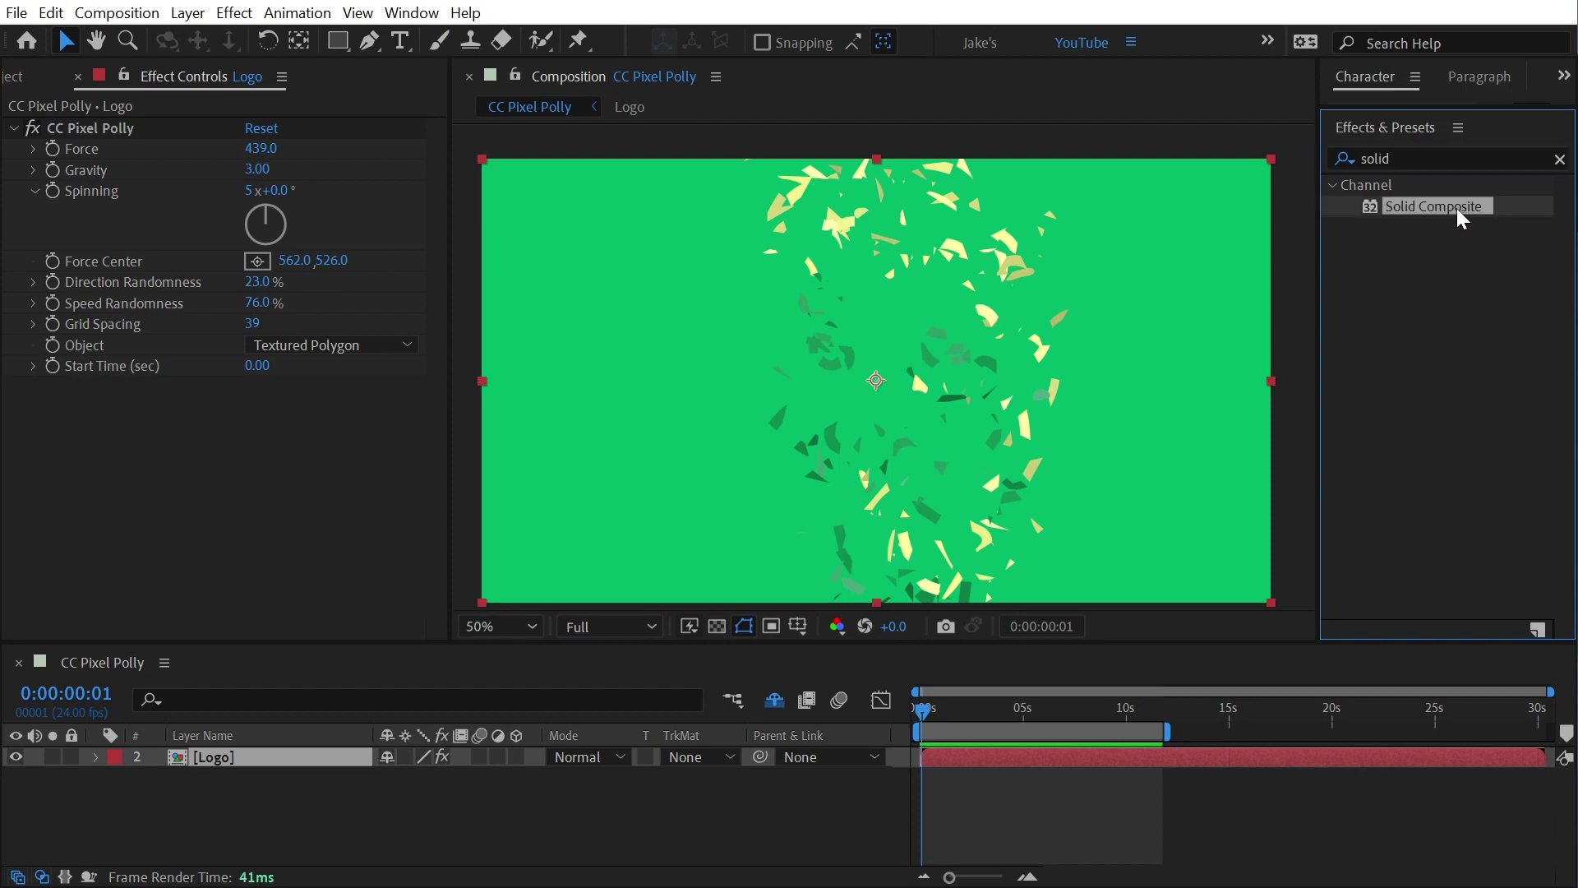
{"action": "left_click_drag", "start_coordinate": [1432, 207], "coordinate": [188, 131]}
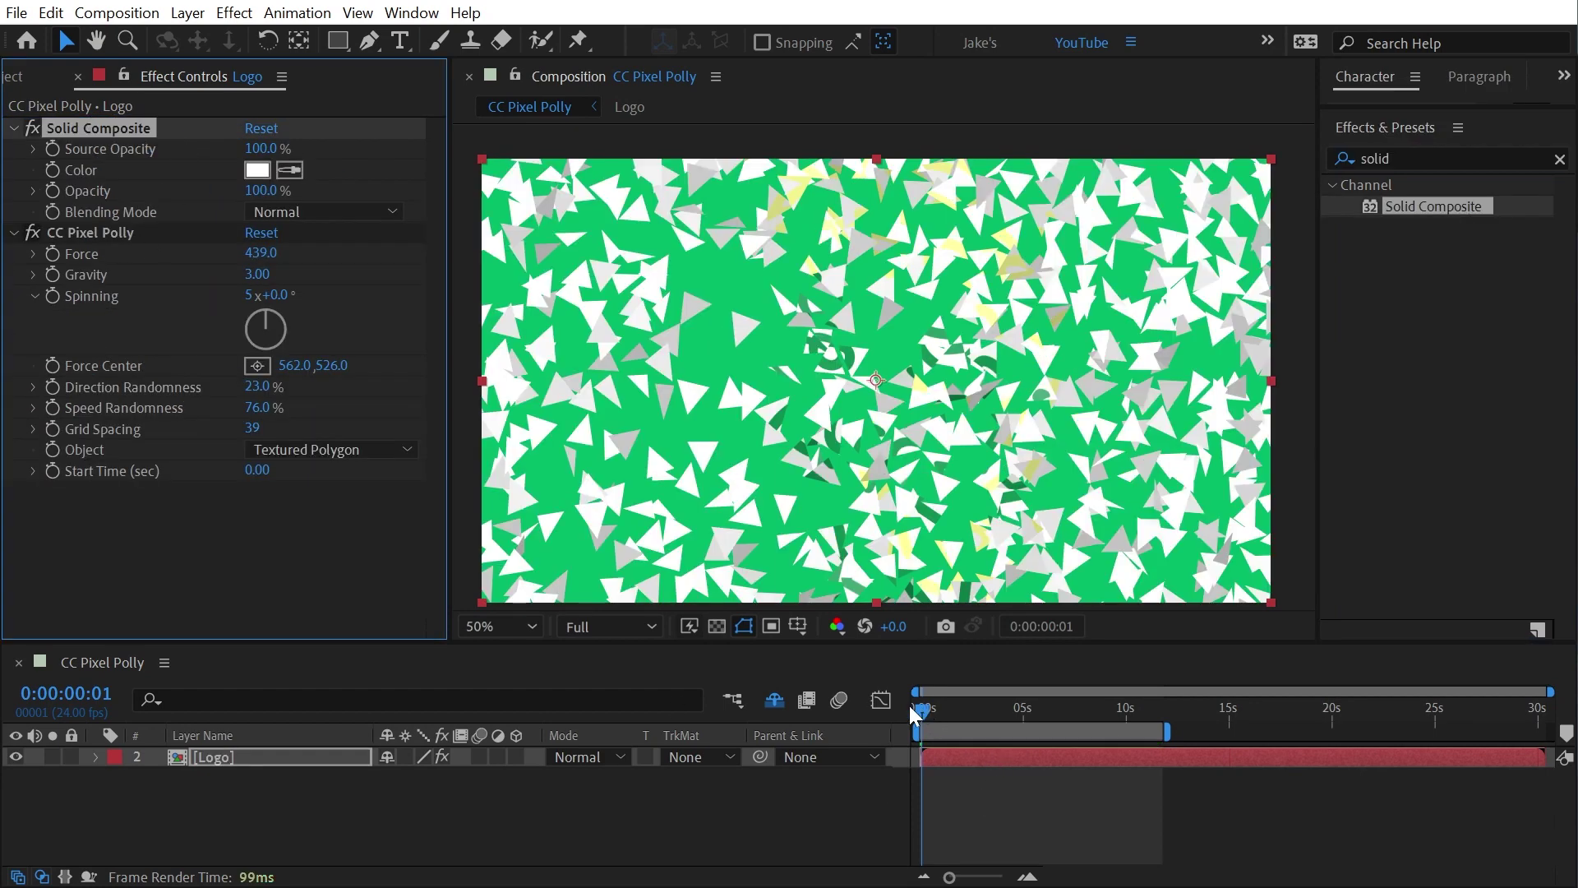
From the first frame, pick a grey colour for the Solid Composite background
{"action": "left_click", "coordinate": [909, 705]}
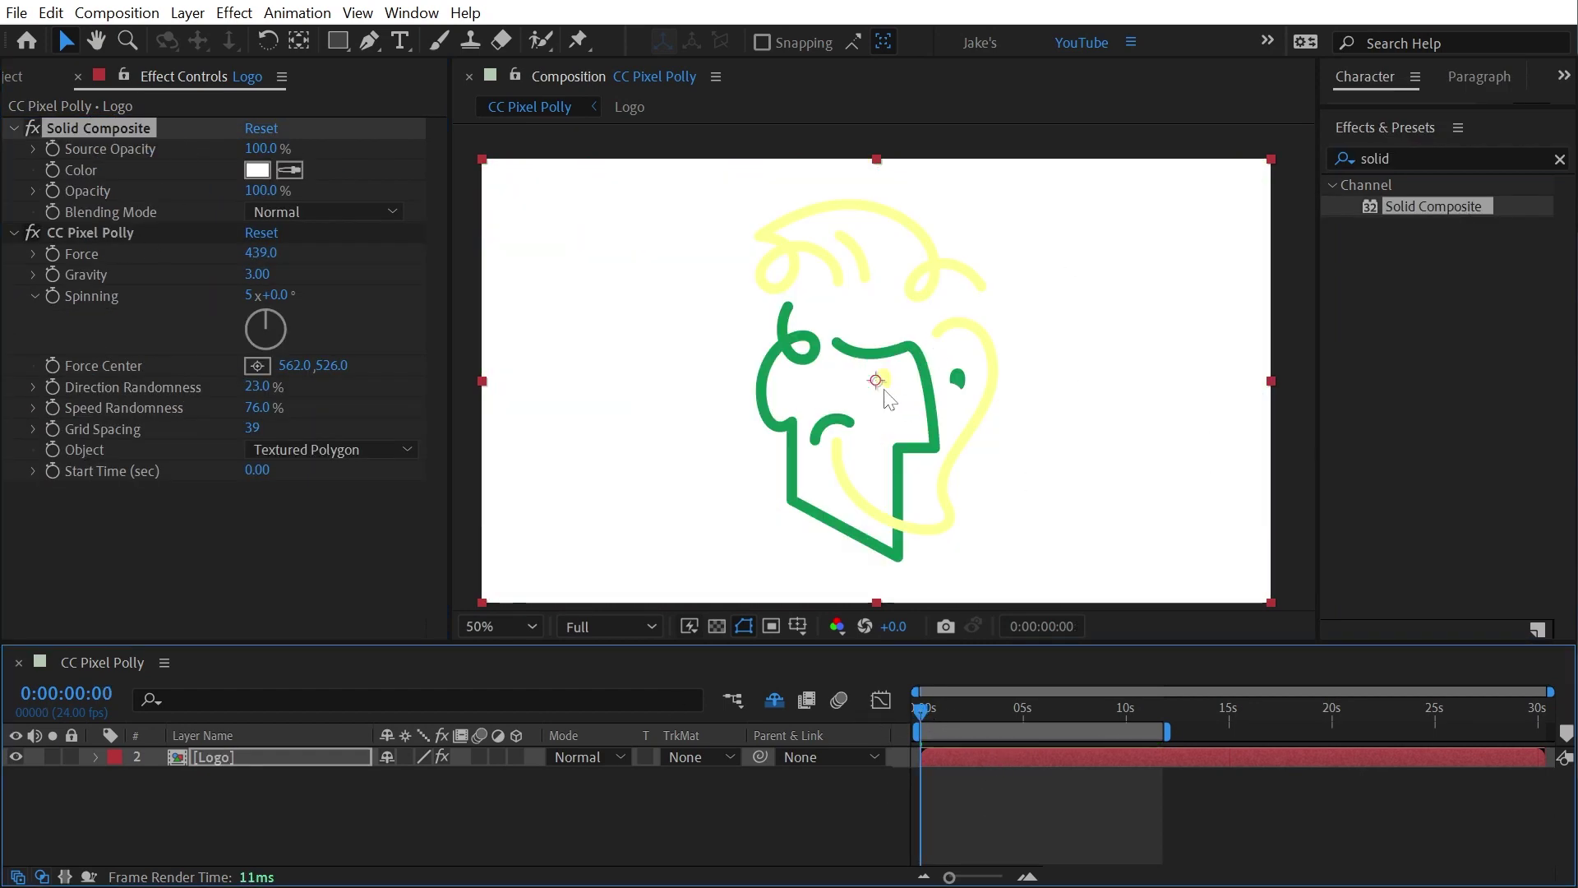
{"action": "left_click", "coordinate": [257, 169]}
{"action": "left_click", "coordinate": [285, 576]}
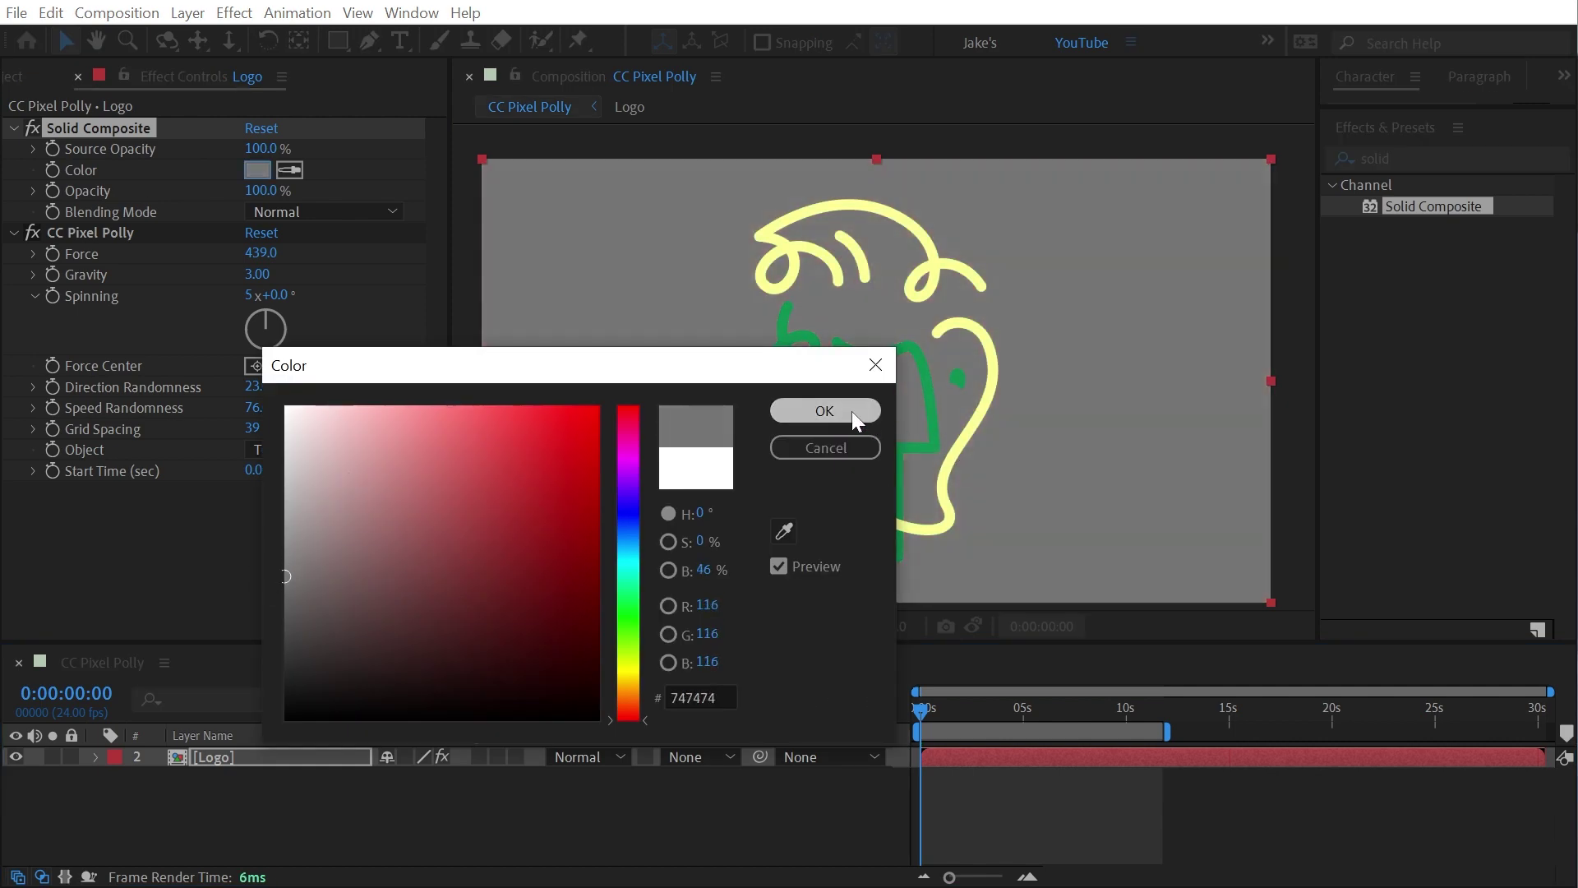
{"action": "left_click", "coordinate": [854, 418]}
Step to frame 3 and scrub to review the shards scattering
{"action": "left_click", "coordinate": [922, 707]}
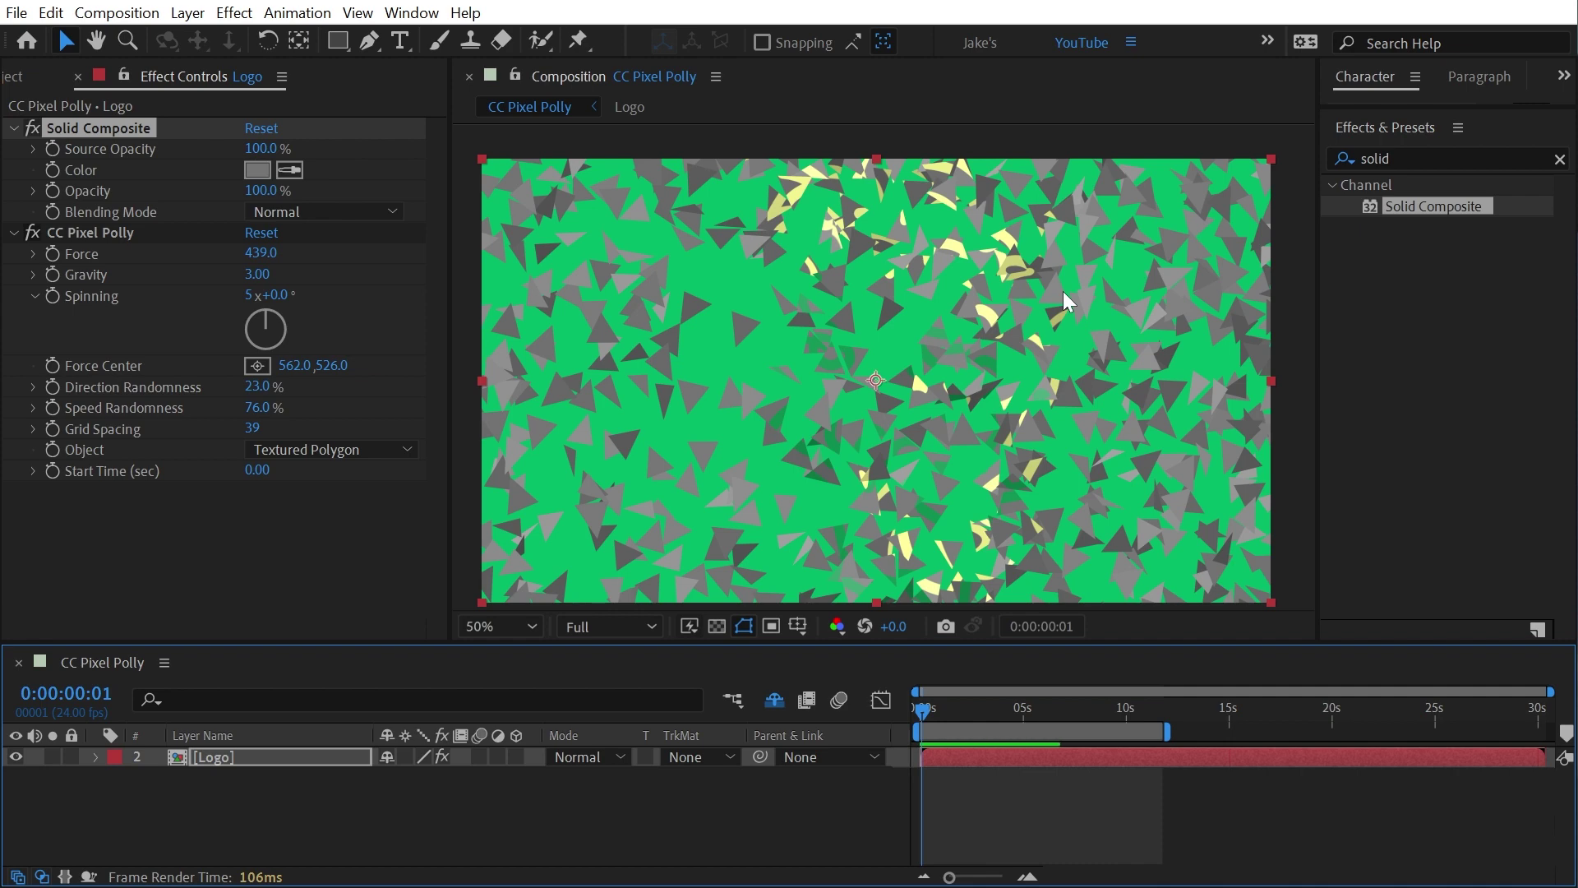
{"action": "left_click", "coordinate": [927, 710]}
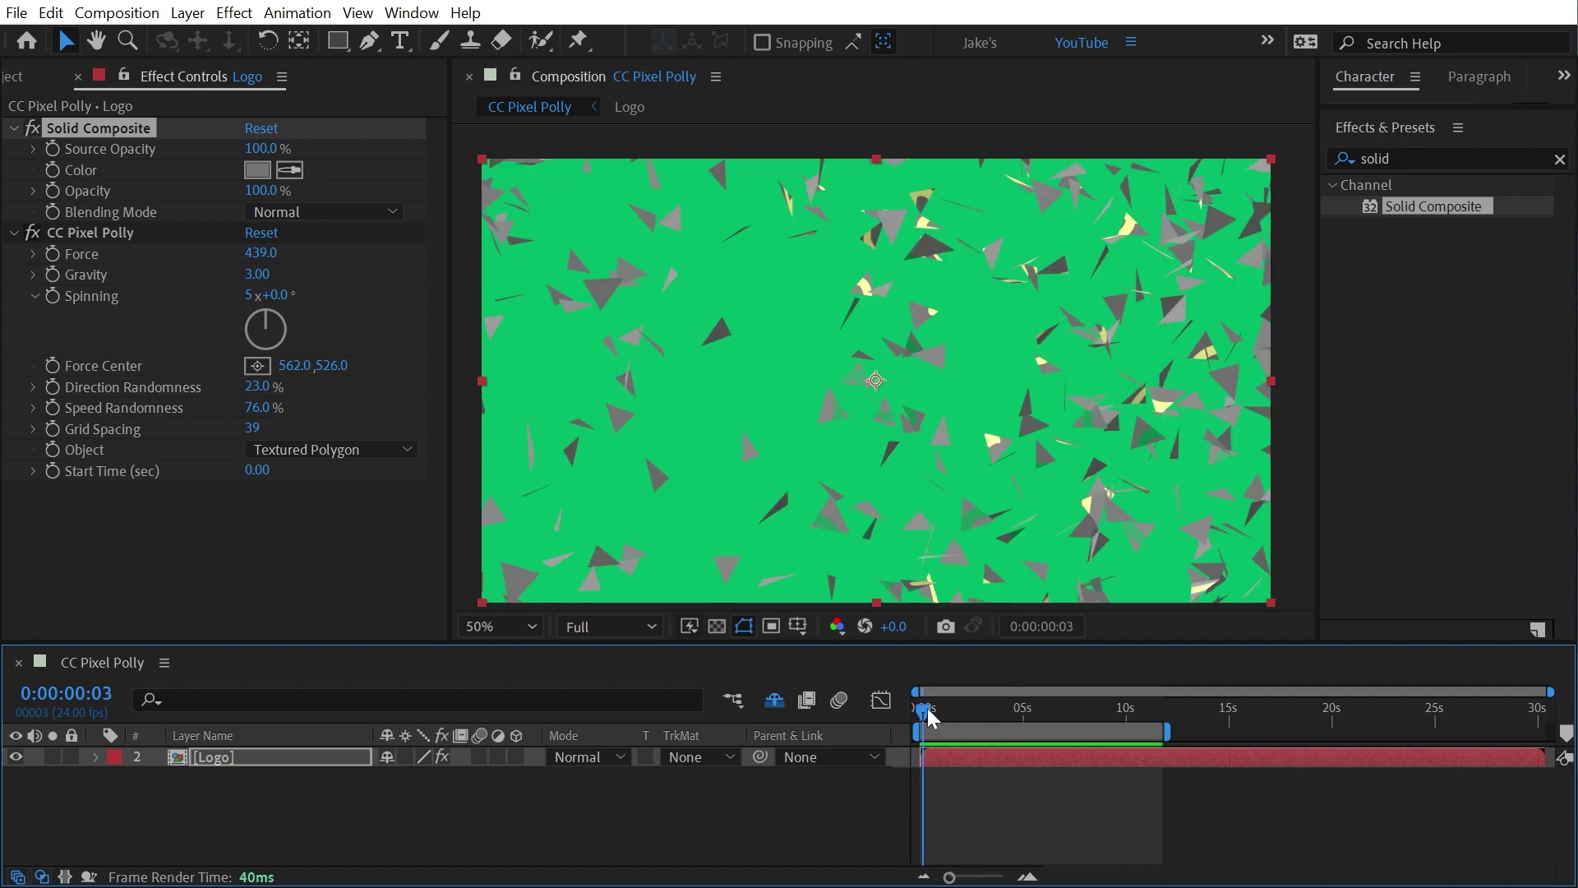
{"action": "left_click_drag", "start_coordinate": [928, 710], "coordinate": [938, 699]}
Set Gravity to 1 and Force to 100, then return to the composition start
{"action": "left_click", "coordinate": [260, 273]}
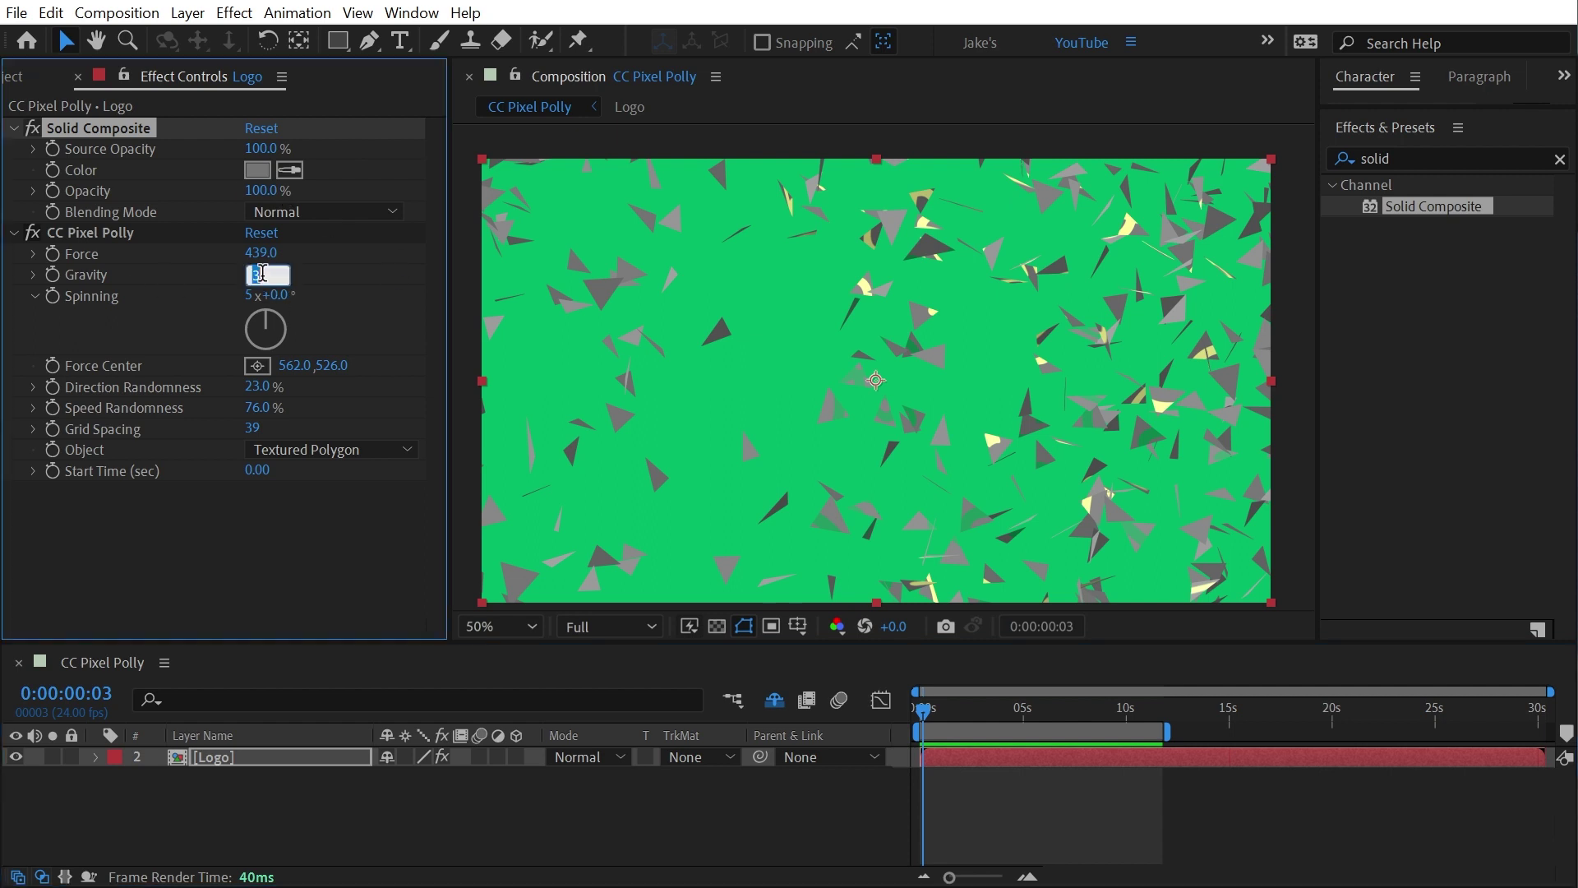
{"action": "type", "text": "1"}
{"action": "key", "text": "Return"}
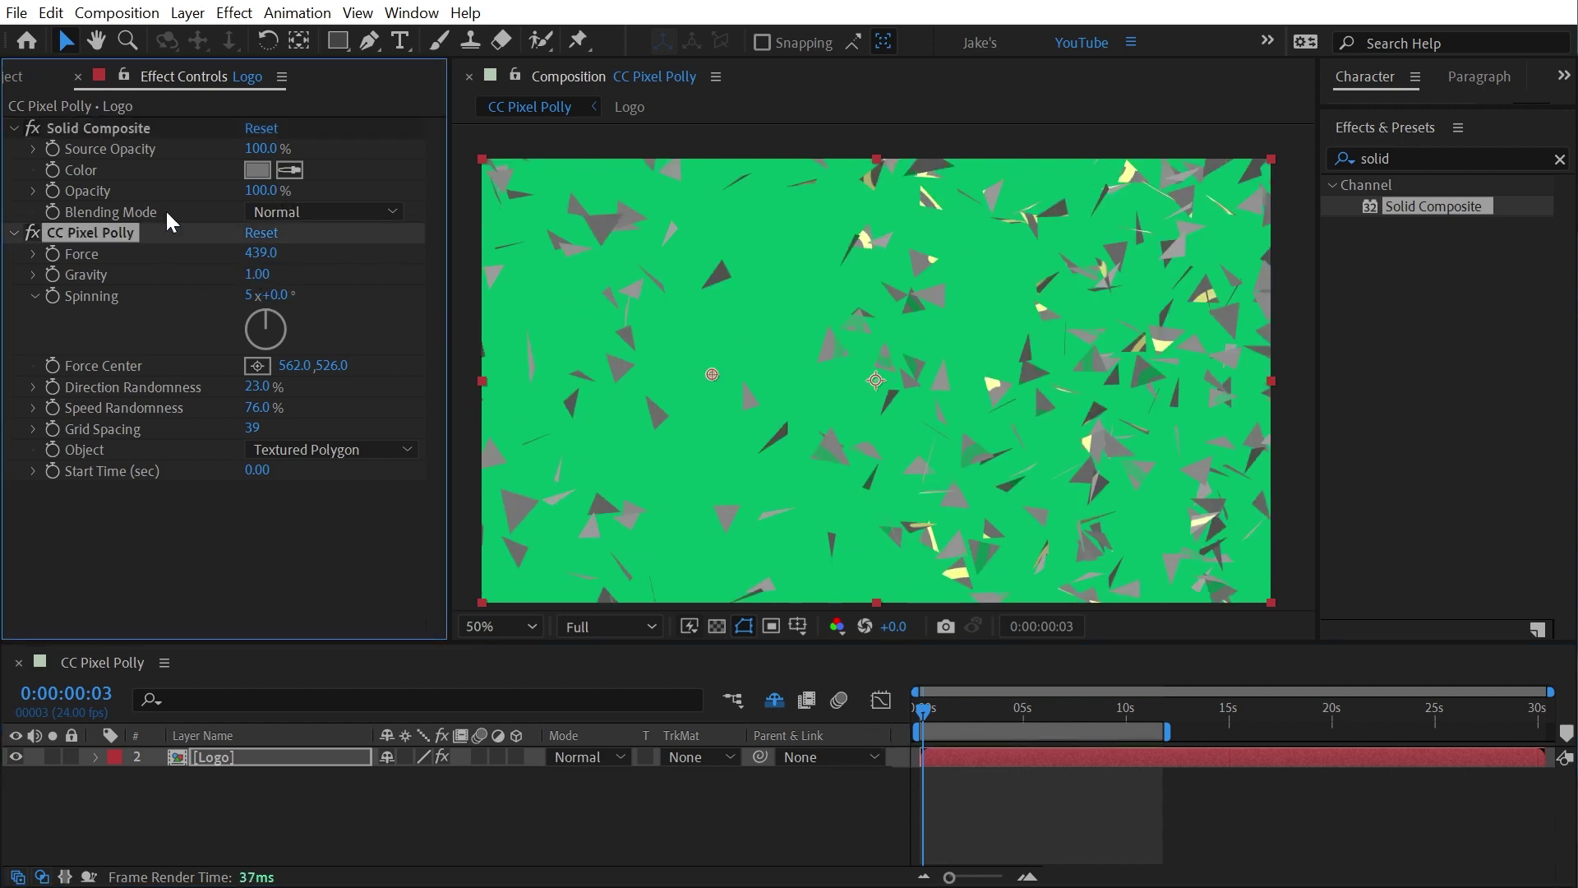
{"action": "left_click", "coordinate": [258, 256]}
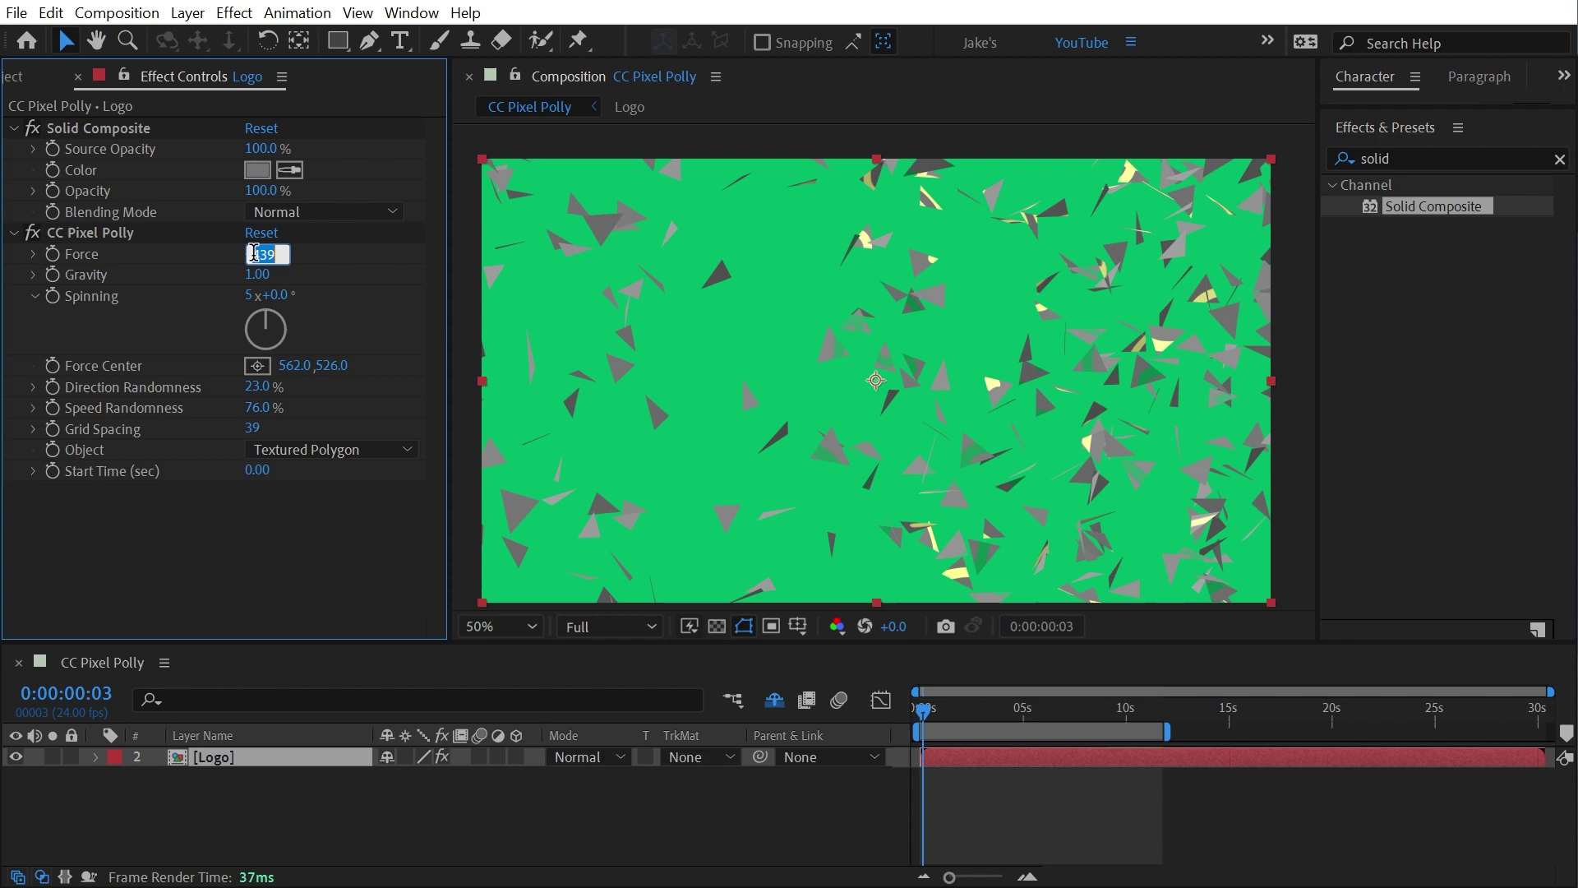
{"action": "type", "text": "100"}
{"action": "key", "text": "Return"}
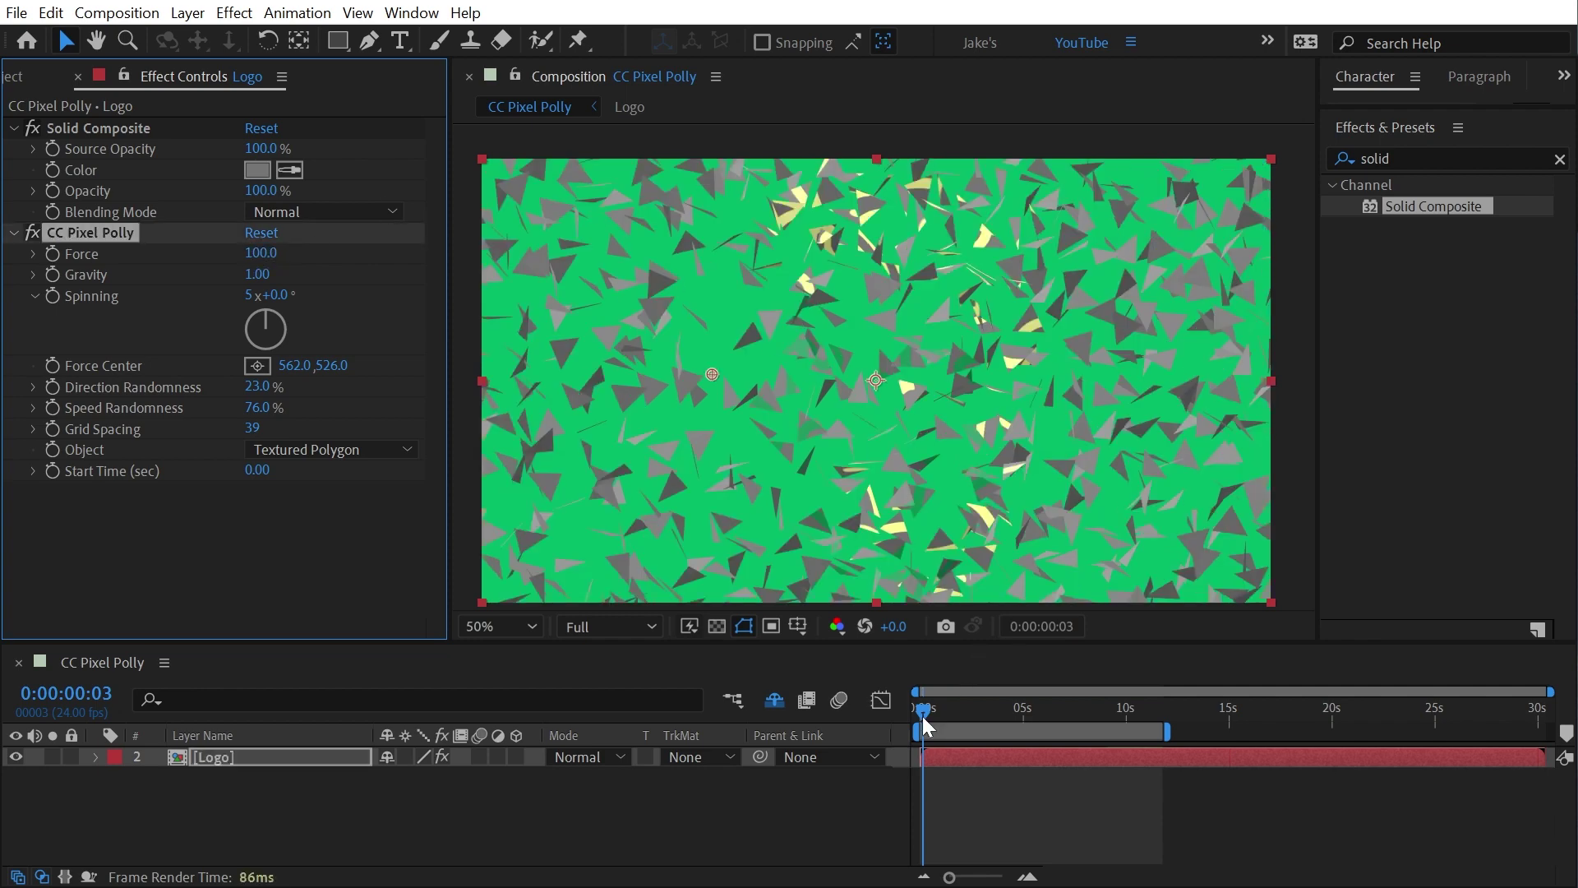
{"action": "left_click_drag", "start_coordinate": [922, 717], "coordinate": [921, 715]}
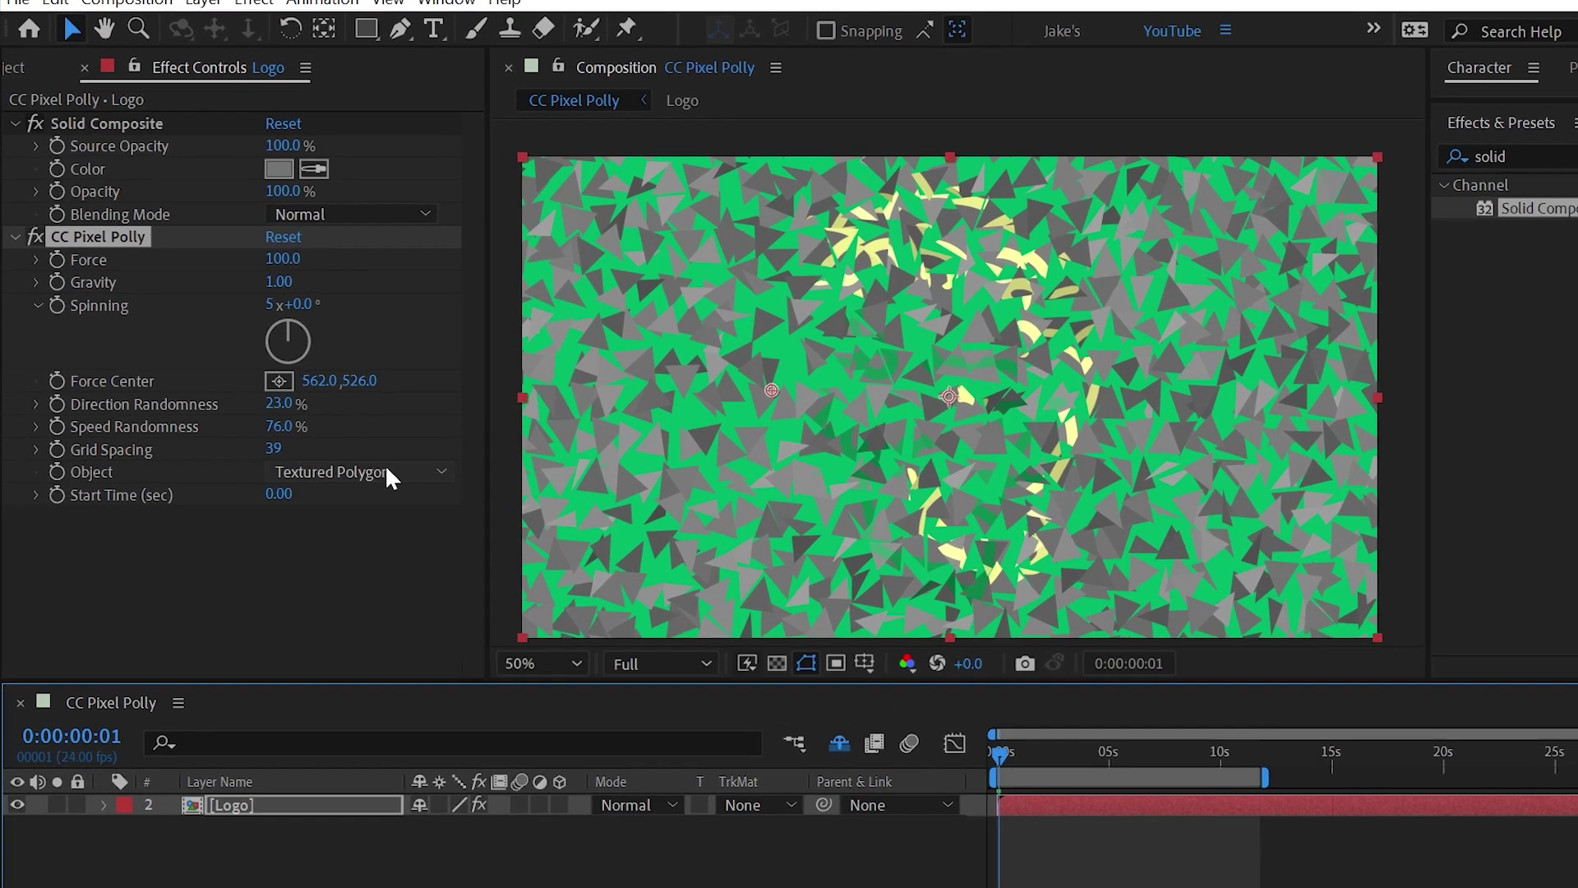
Switch the shard Object to Polygon and play back the shatter
{"action": "left_click", "coordinate": [374, 451]}
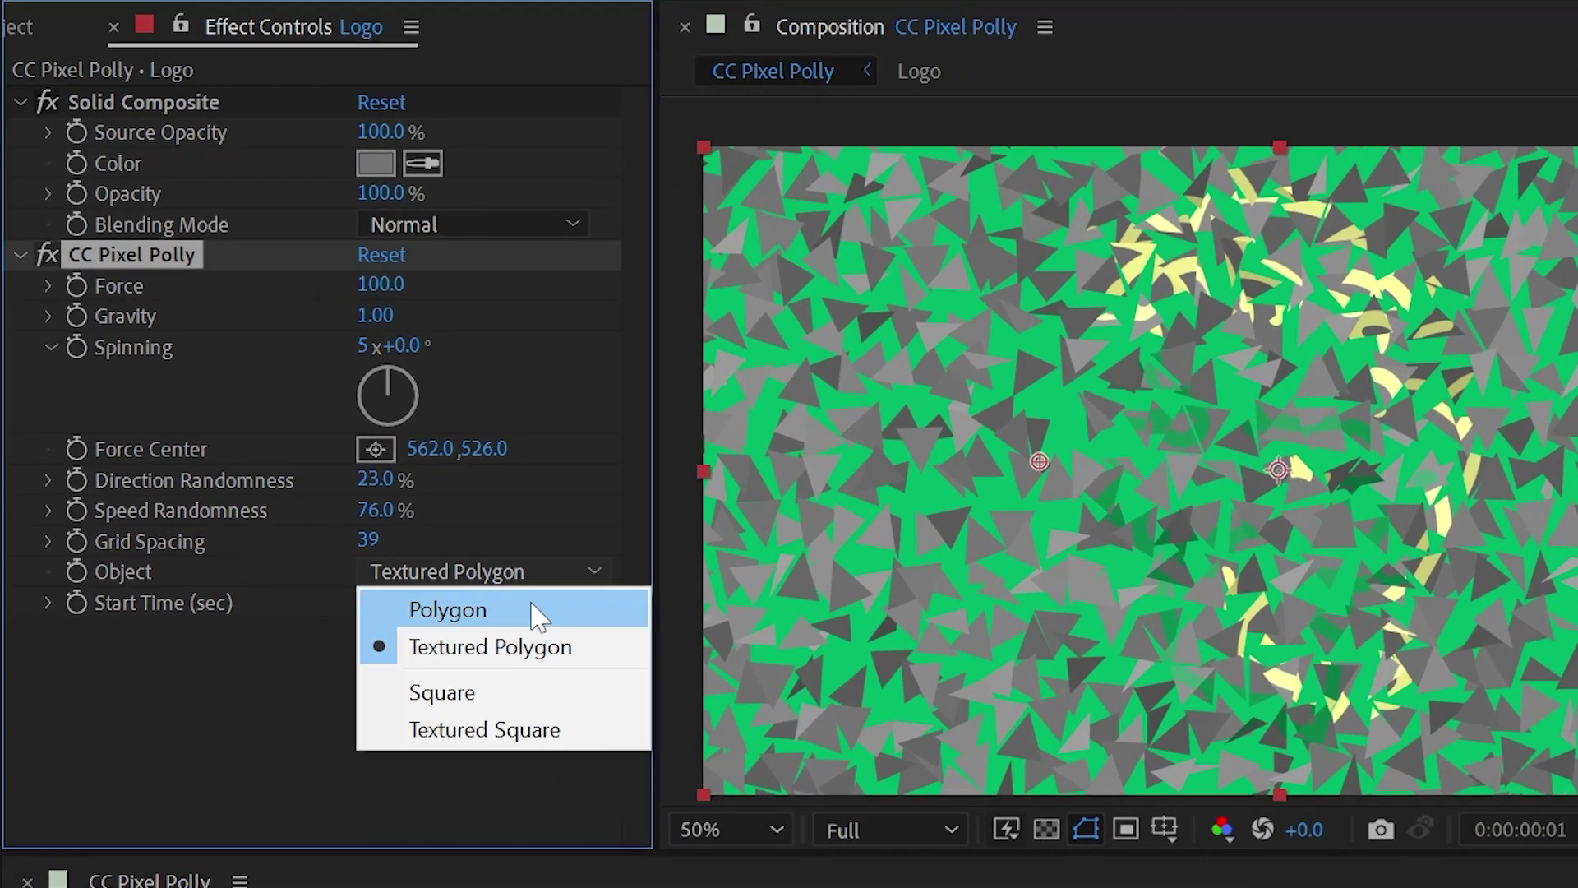
{"action": "left_click", "coordinate": [535, 613]}
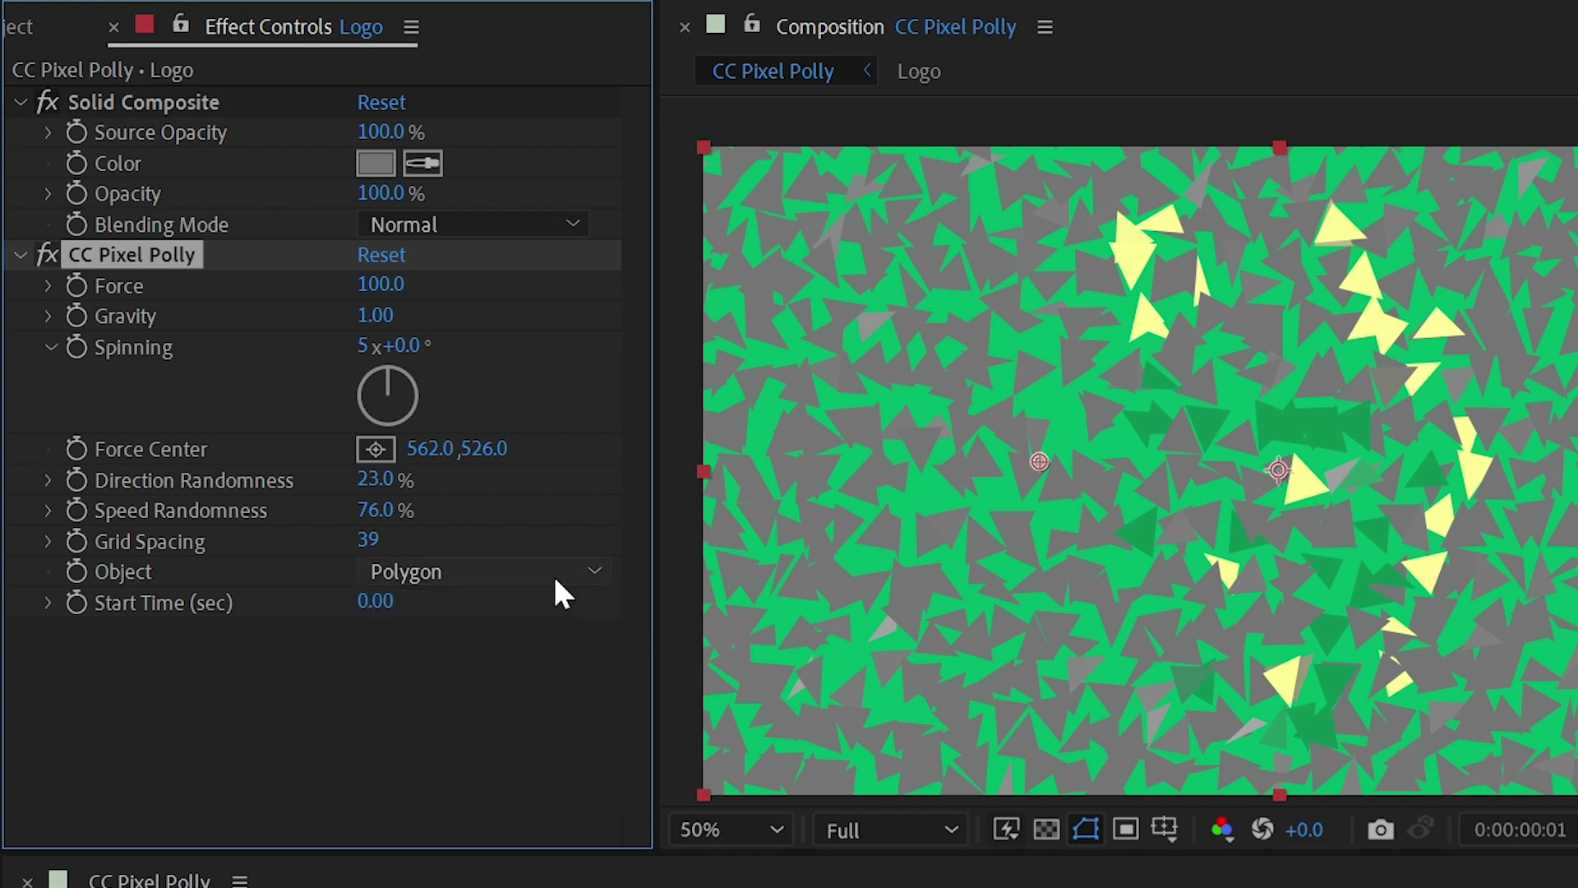
{"action": "key", "text": "space"}
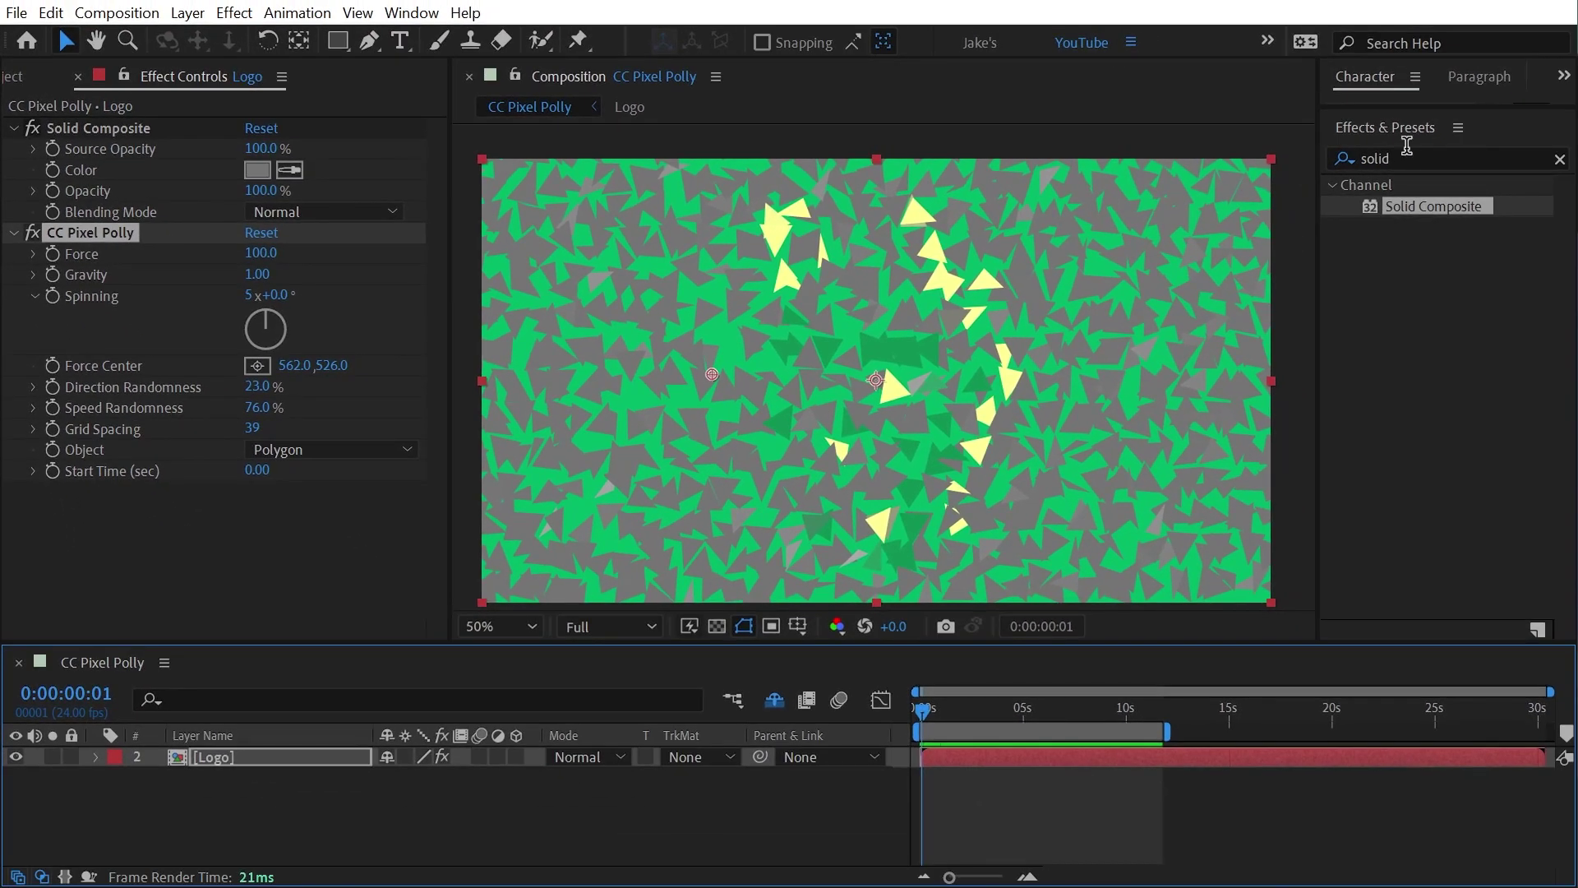
Apply Gradient Ramp and CC Composite to the Logo layer, above CC Pixel Polly
{"action": "left_click", "coordinate": [1407, 149]}
{"action": "type", "text": "gradi"}
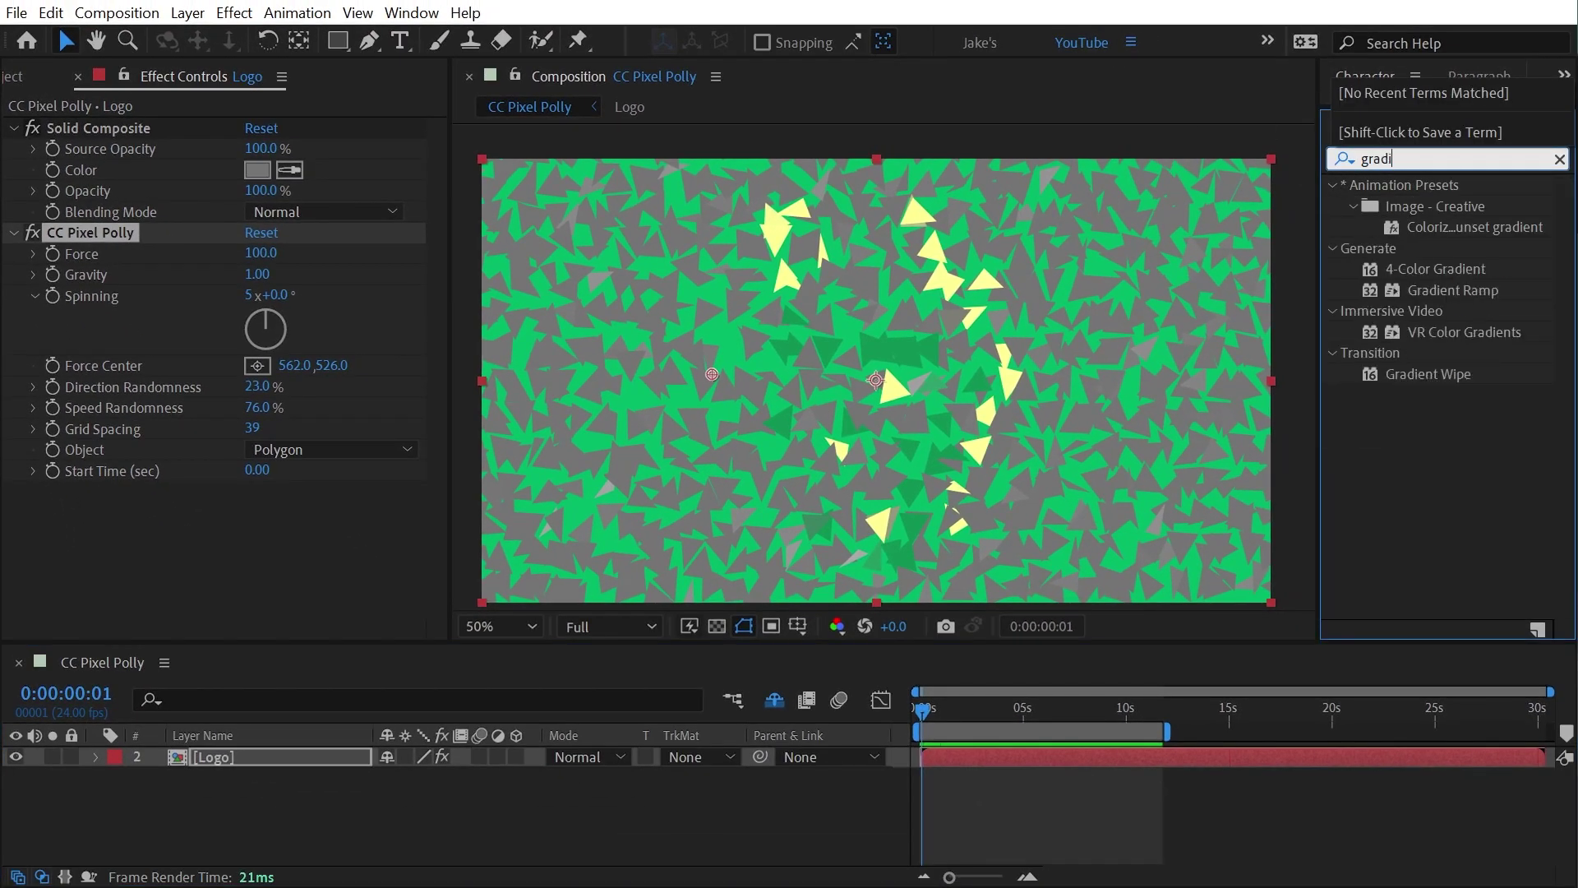
{"action": "left_click_drag", "start_coordinate": [1452, 290], "coordinate": [205, 426]}
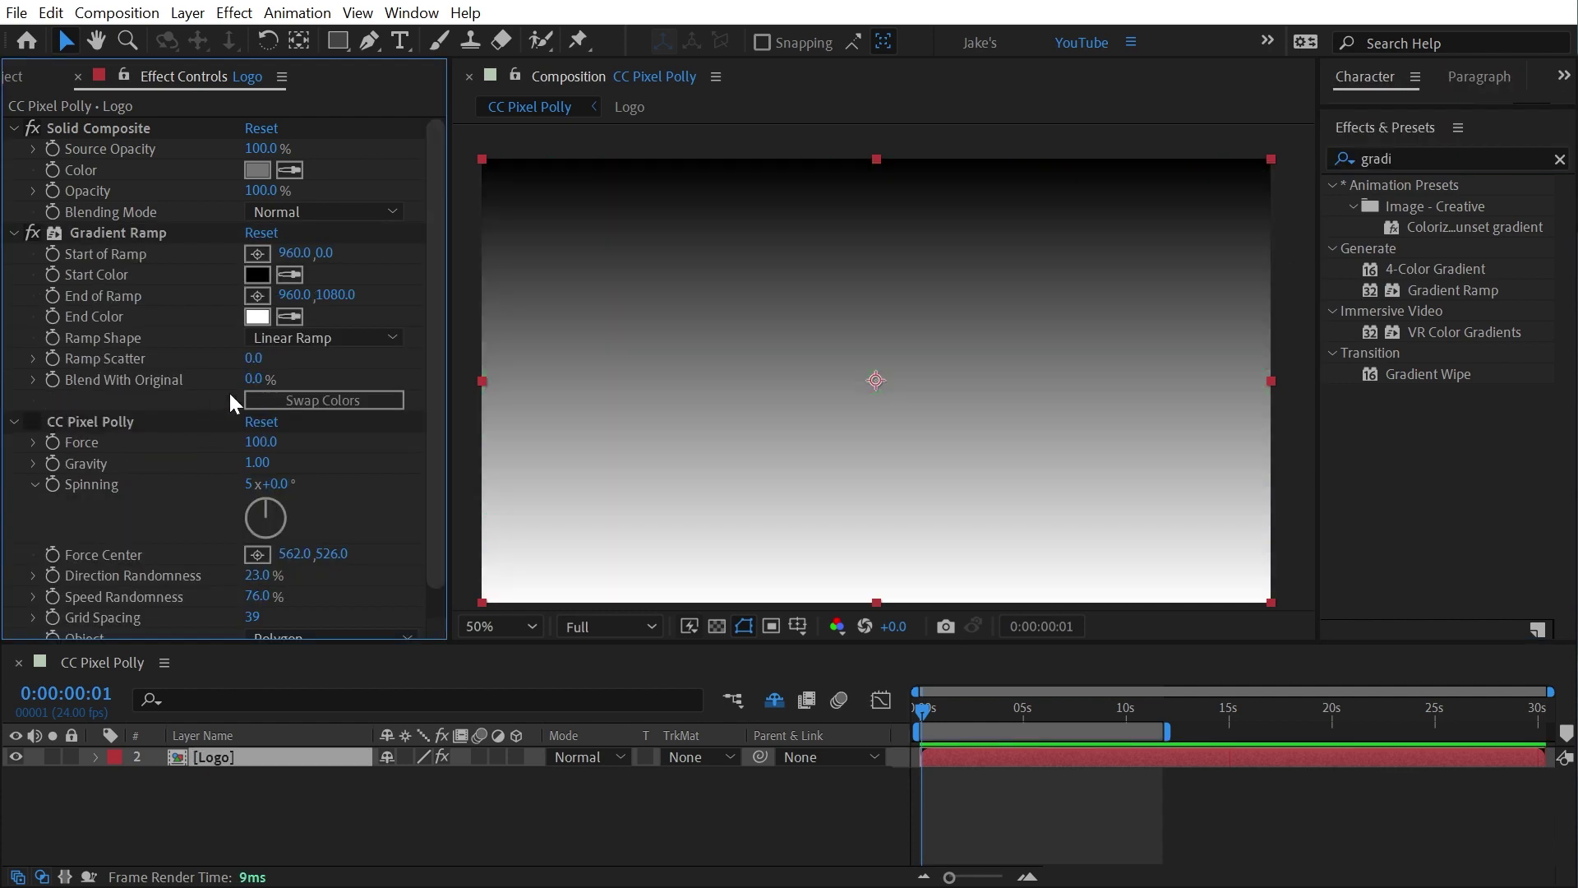
{"action": "left_click", "coordinate": [1407, 158]}
{"action": "type", "text": "cc compos"}
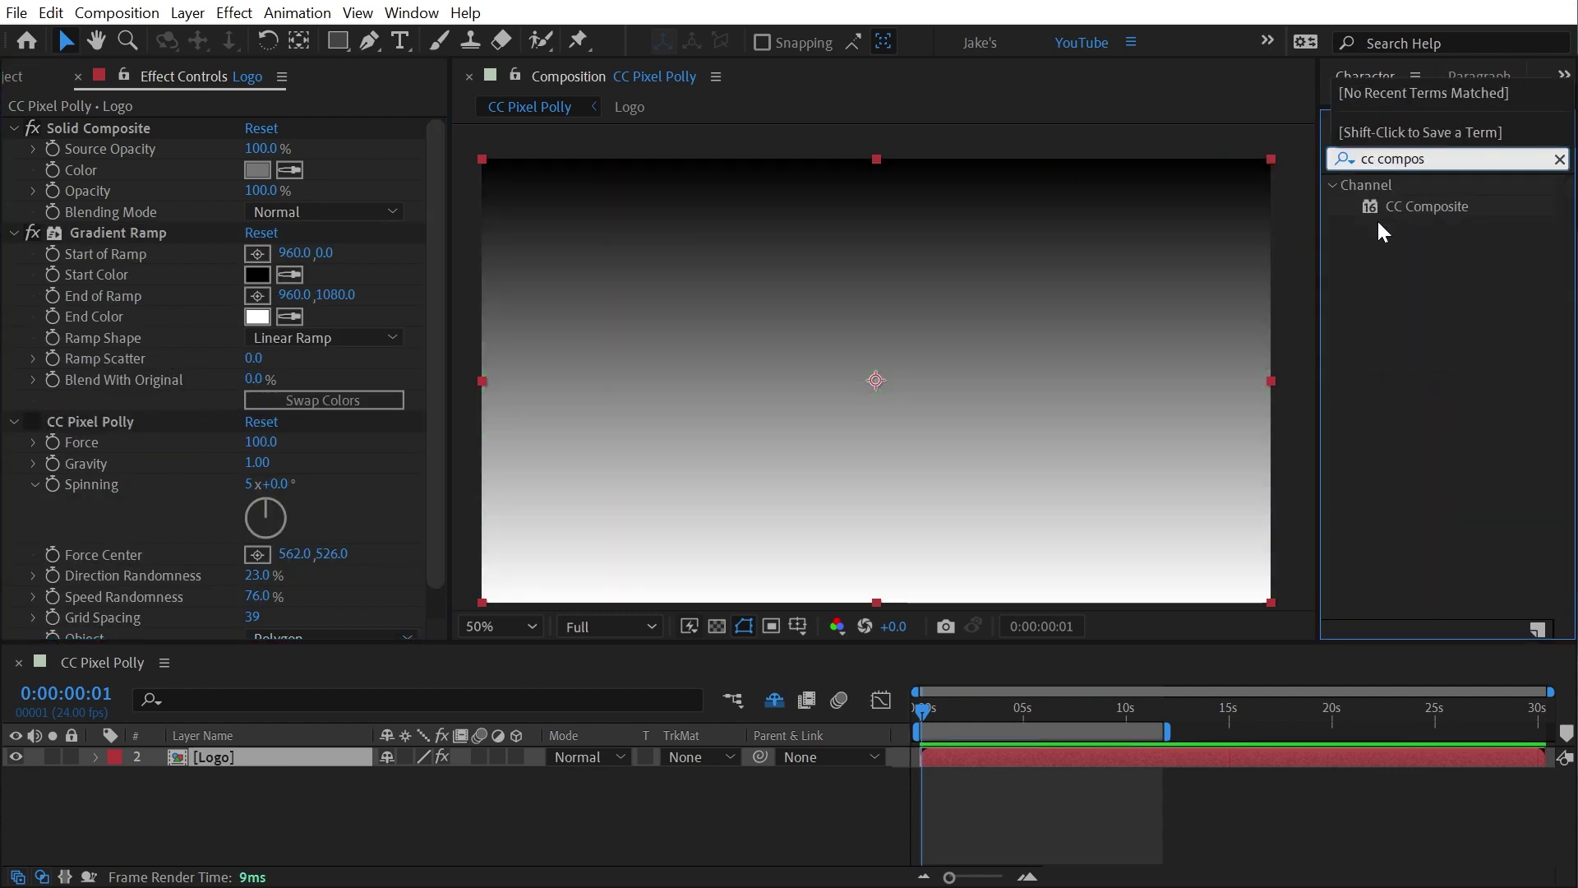
{"action": "left_click_drag", "start_coordinate": [1397, 207], "coordinate": [183, 337]}
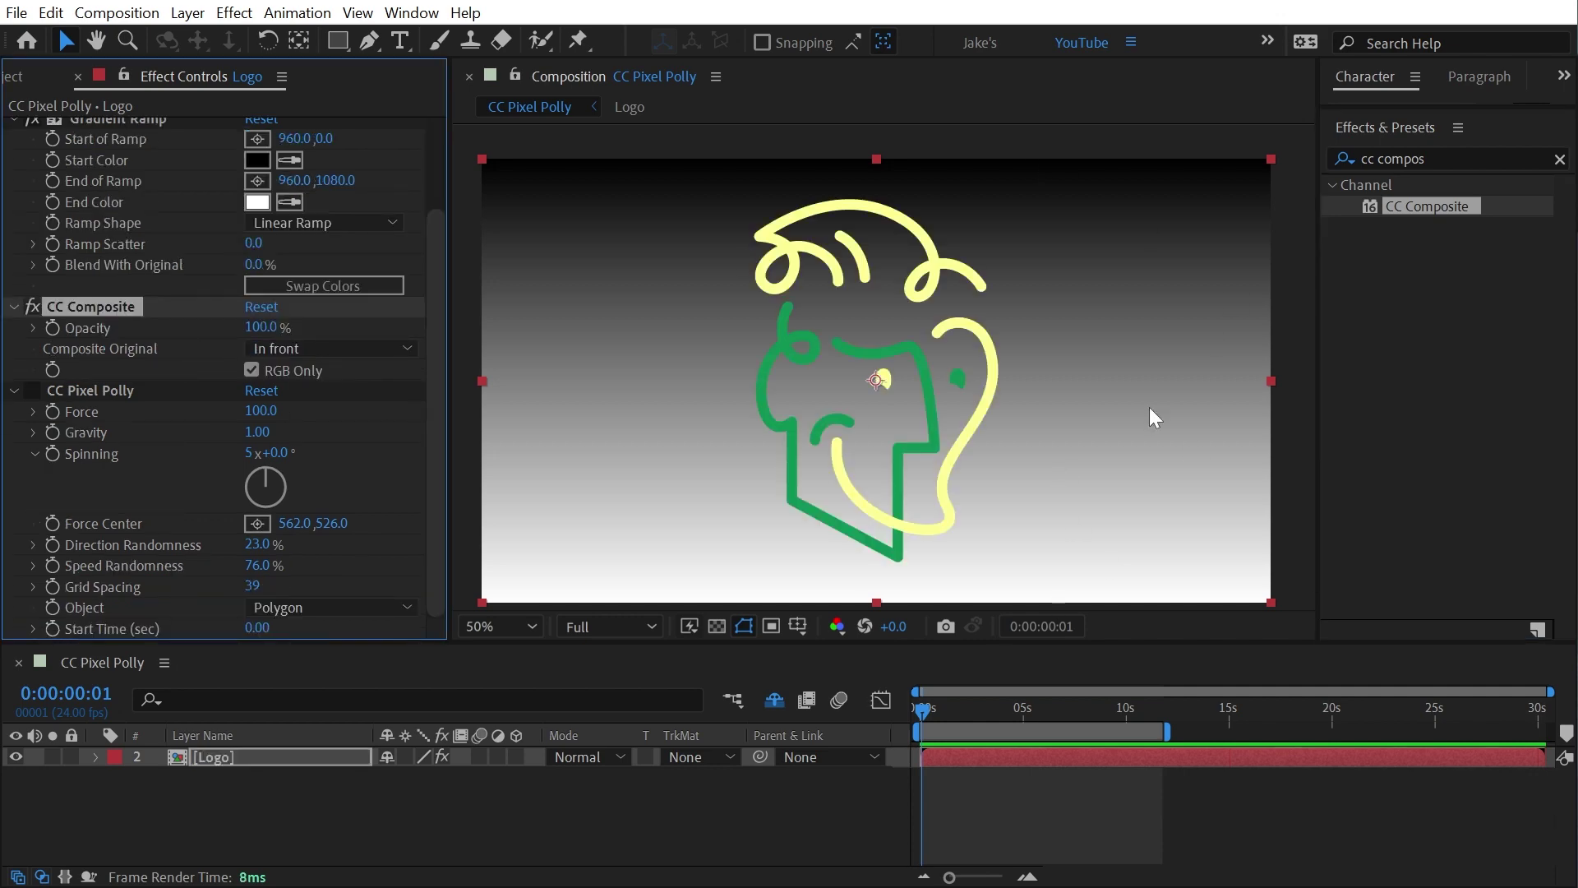
Re-enable CC Pixel Polly and set its Object to Textured Polygon
{"action": "left_click", "coordinate": [33, 390]}
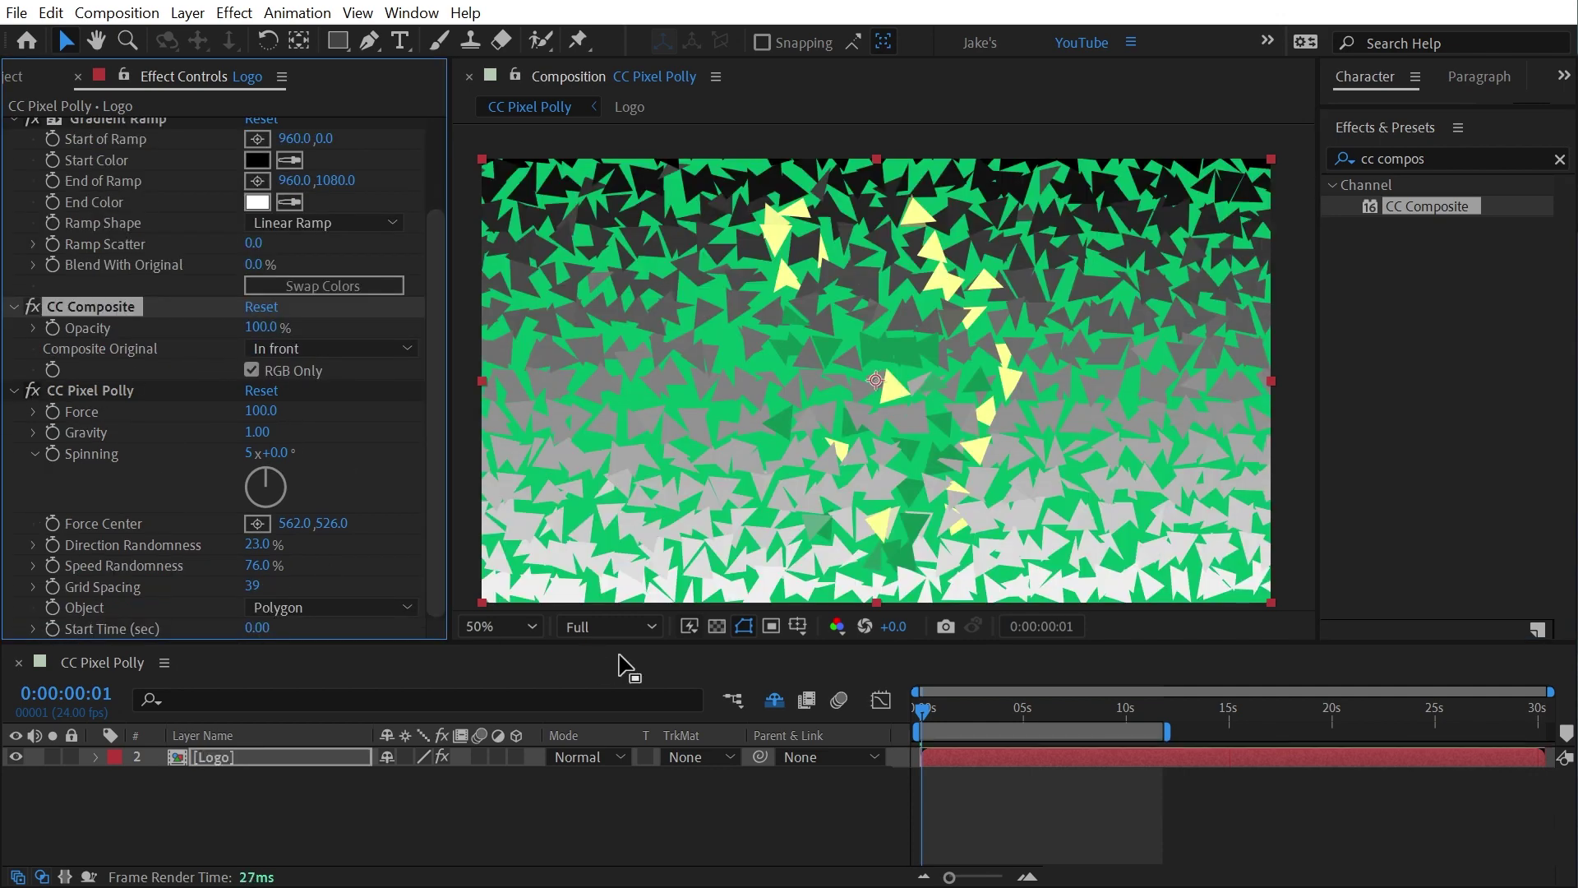
{"action": "left_click", "coordinate": [328, 608]}
{"action": "left_click", "coordinate": [386, 662]}
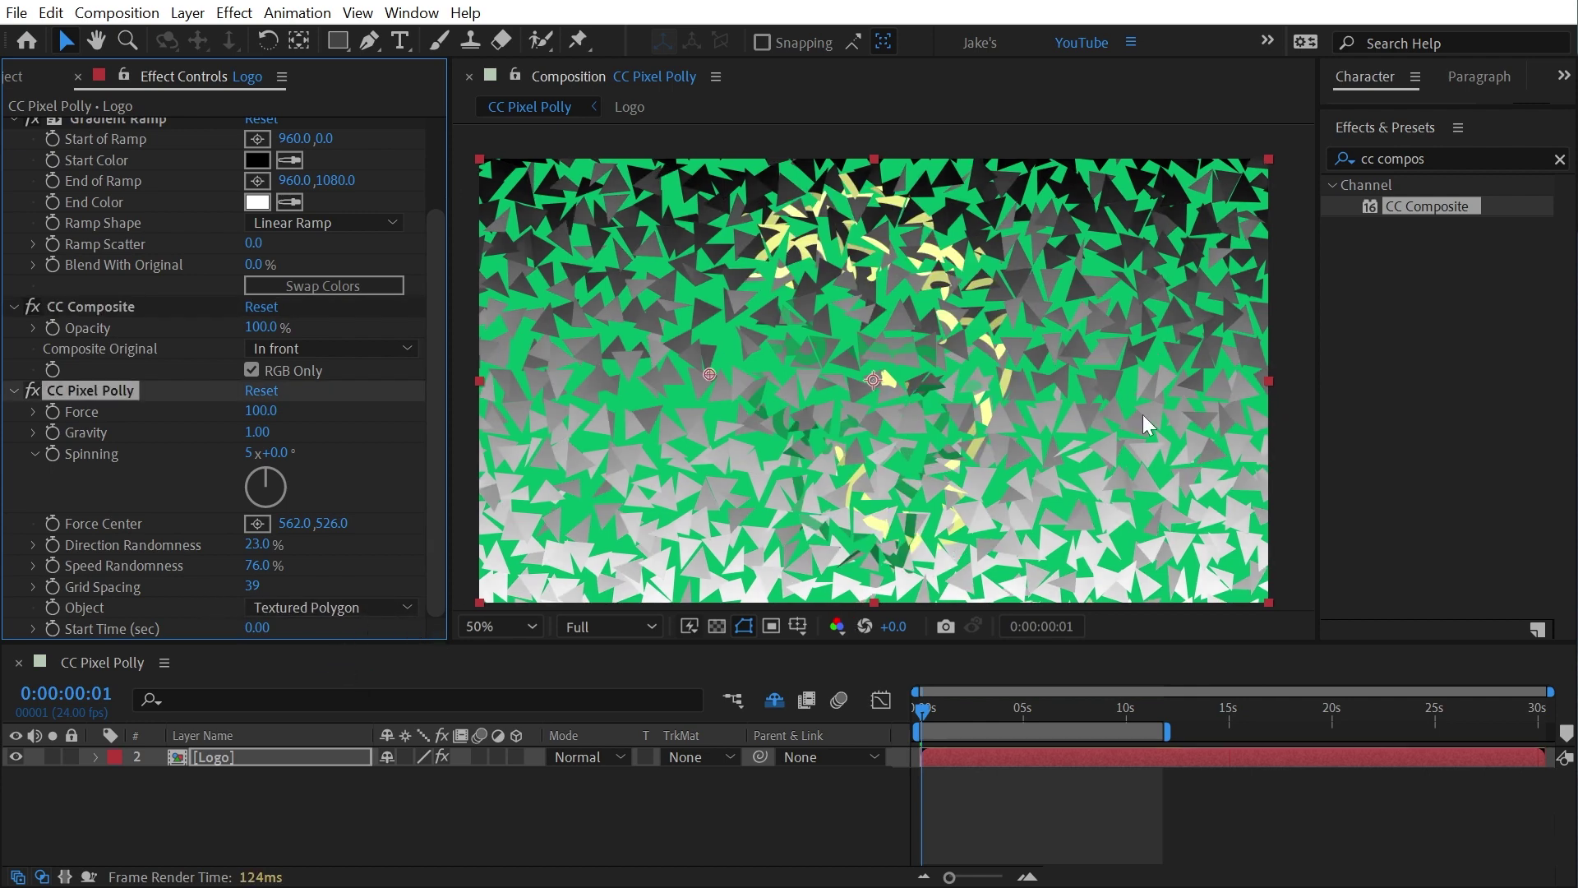
Switch the shards to plain Polygon and preview the first frames of the shatter
{"action": "left_click", "coordinate": [337, 607]}
{"action": "left_click", "coordinate": [342, 626]}
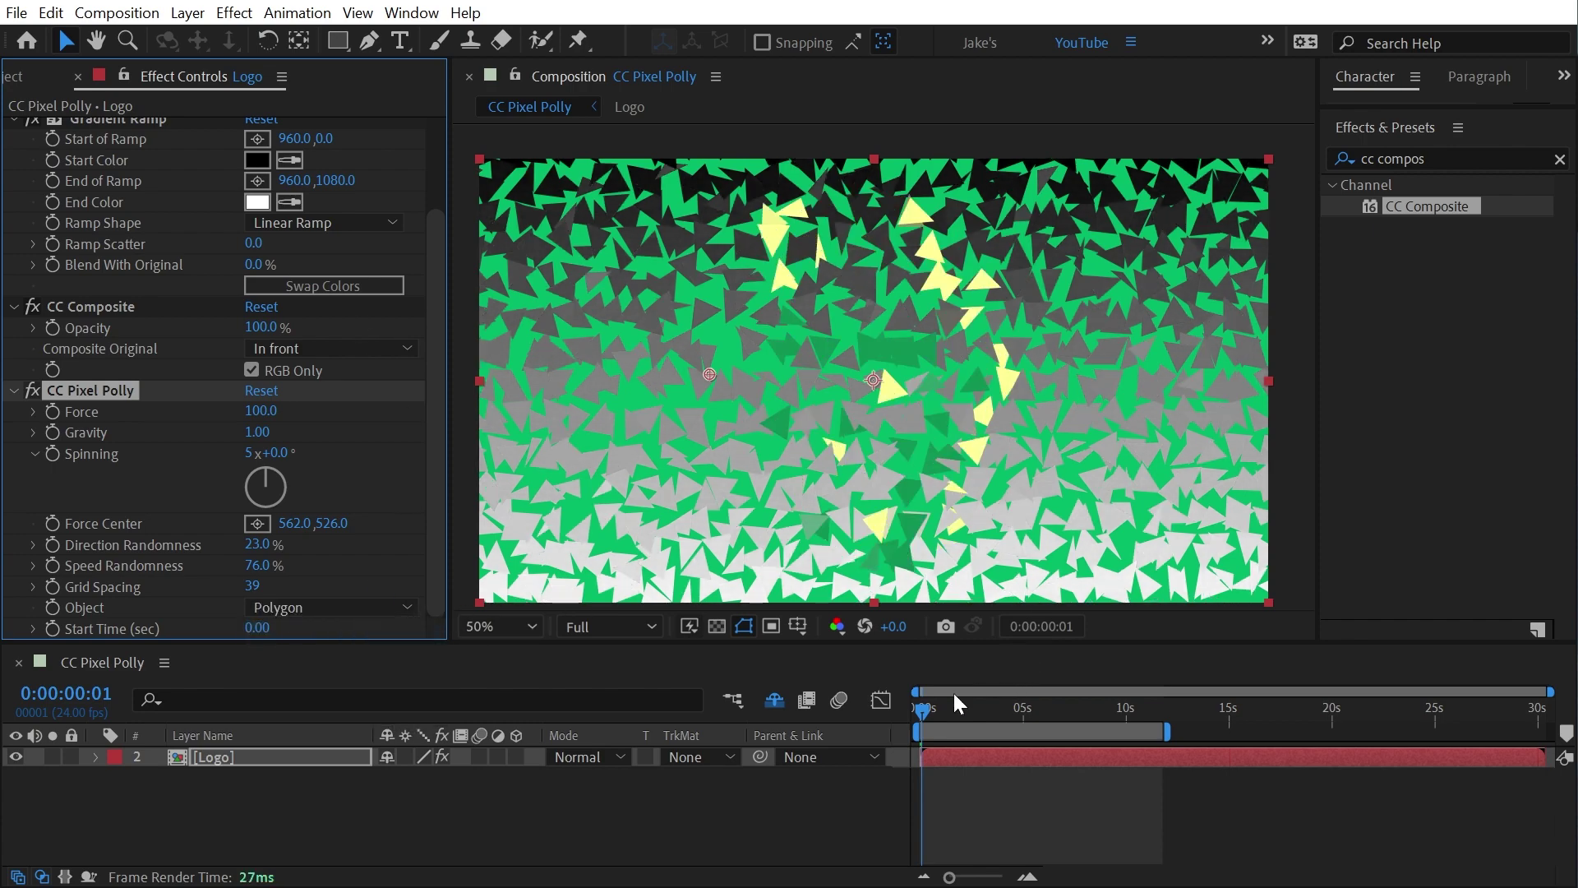
{"action": "left_click", "coordinate": [925, 712]}
{"action": "left_click_drag", "start_coordinate": [933, 712], "coordinate": [929, 713]}
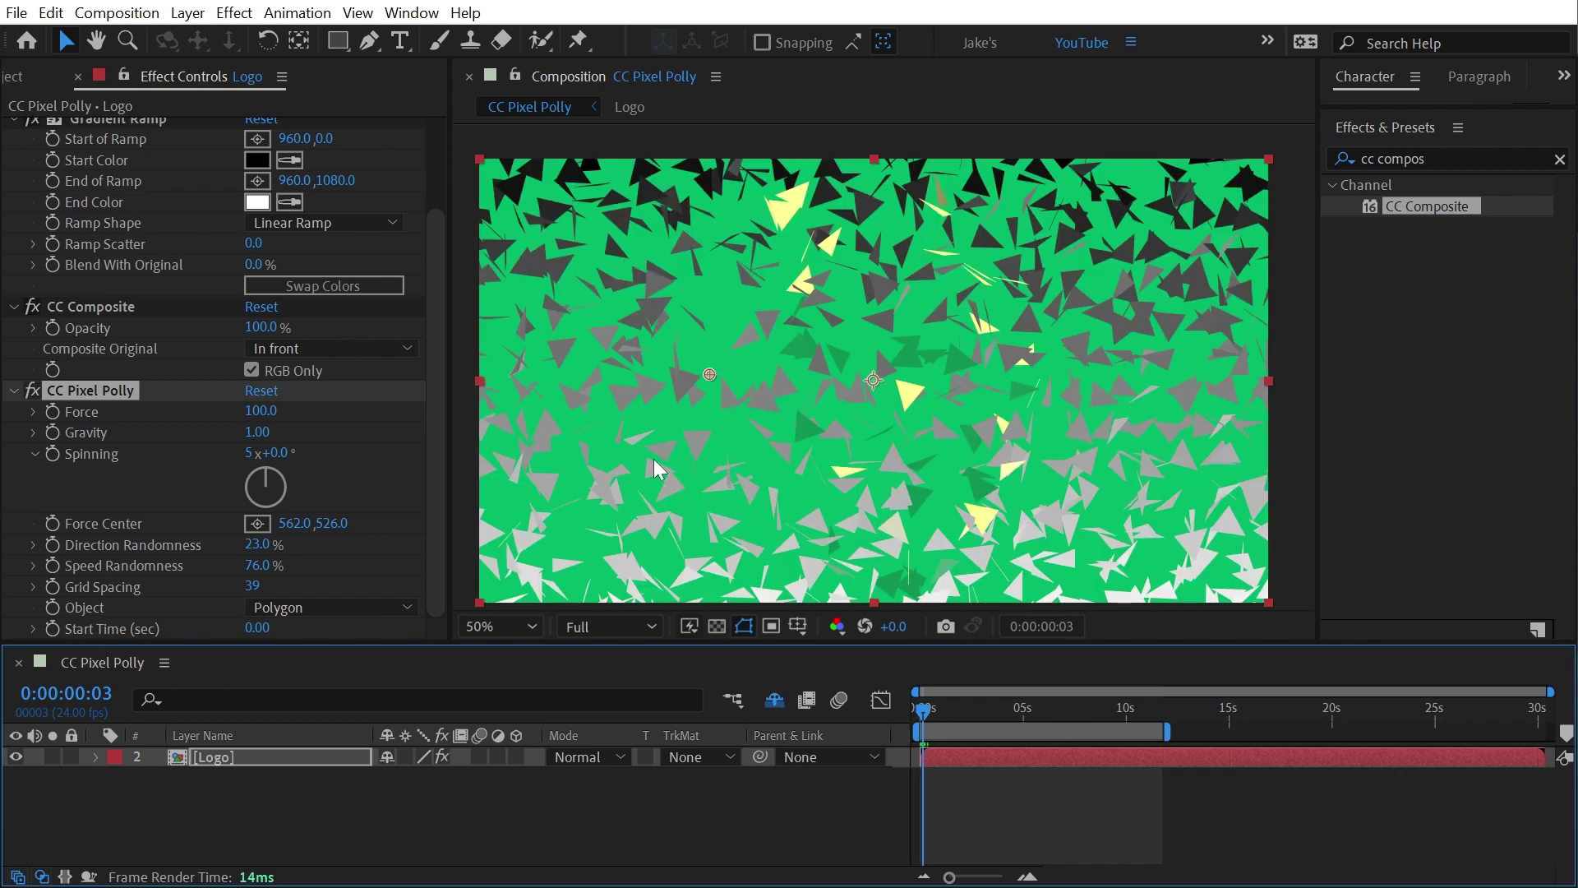
Try Square shards, then settle on Textured Square for the CC Pixel Polly Object
{"action": "left_click", "coordinate": [271, 607]}
{"action": "left_click", "coordinate": [324, 693]}
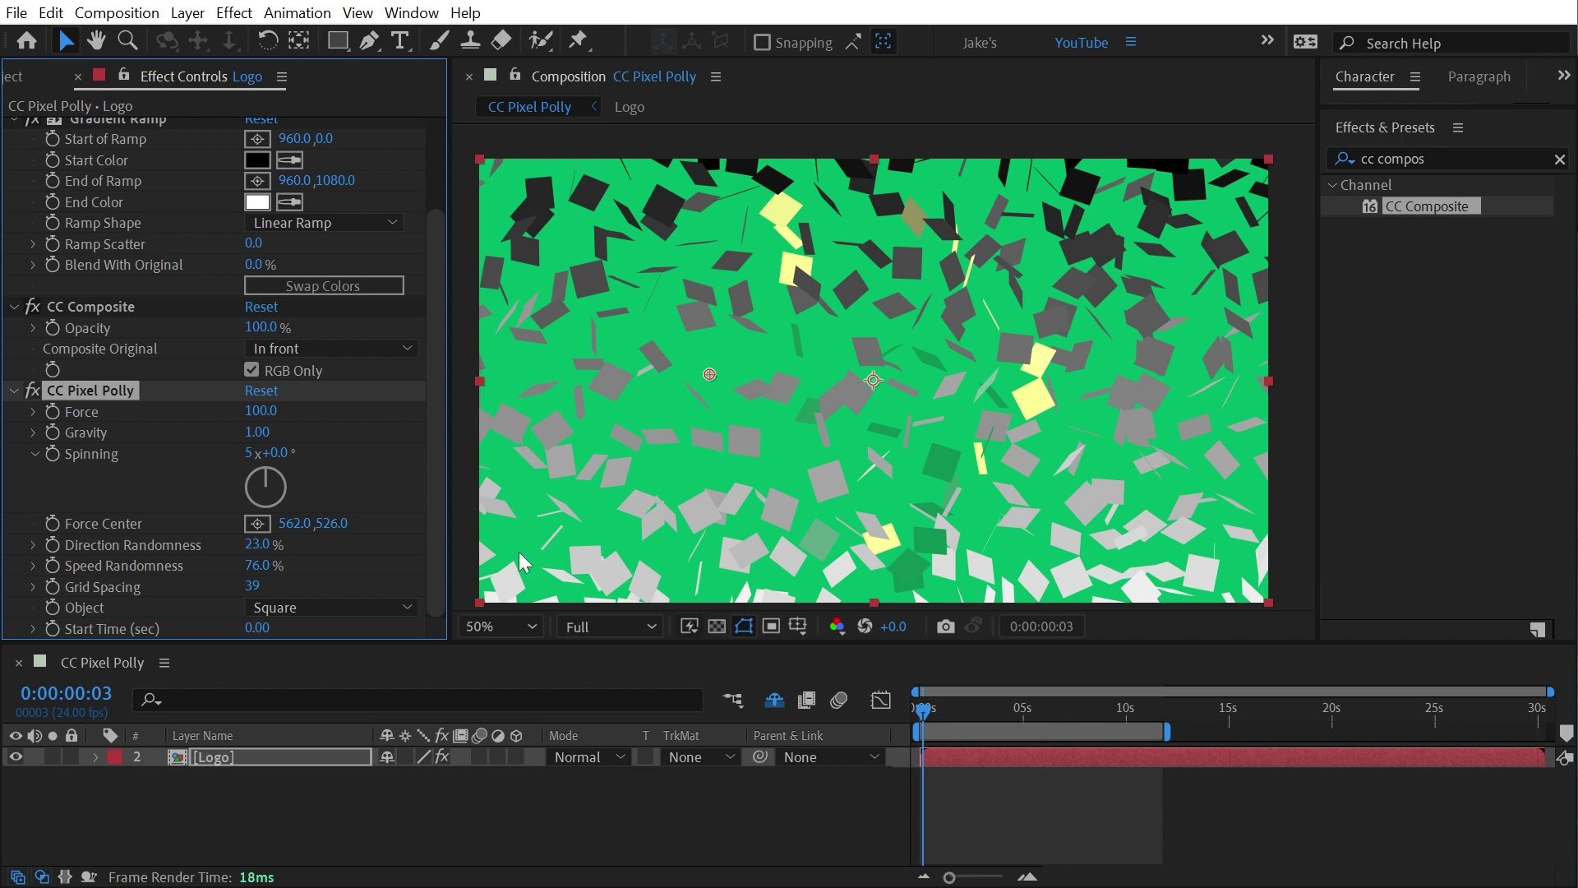
{"action": "left_click", "coordinate": [353, 612]}
{"action": "left_click", "coordinate": [364, 712]}
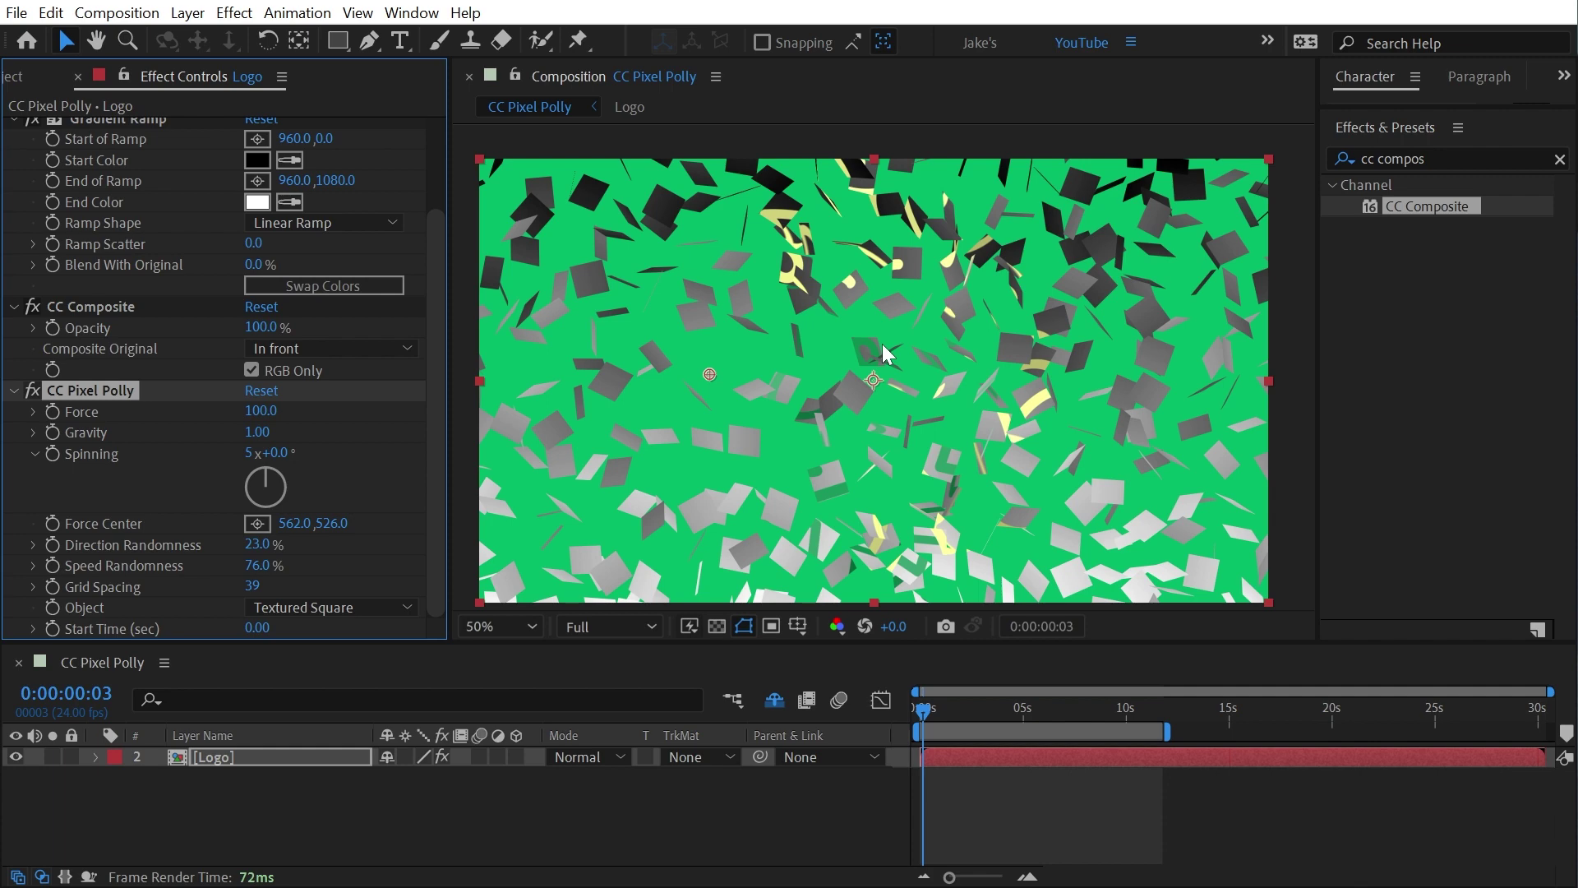
Delete the Gradient Ramp and Solid Composite effects from Logo and view the intact logo
{"action": "scroll", "coordinate": [81, 332], "scroll_direction": "up", "scroll_amount": 3}
{"action": "left_click", "coordinate": [74, 232]}
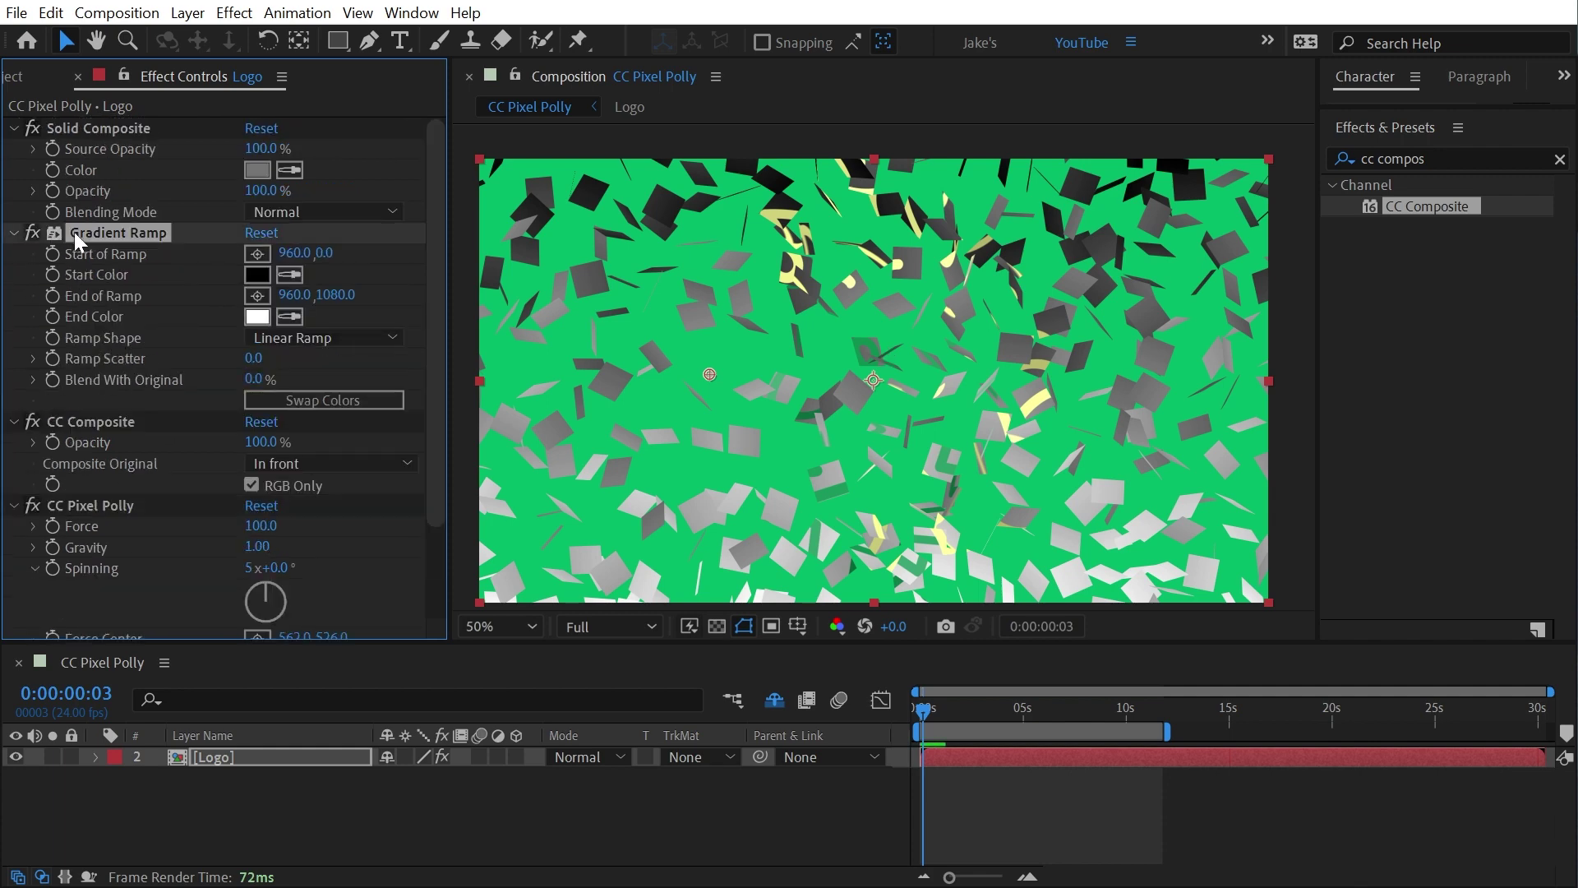
{"action": "key", "text": "Delete"}
{"action": "left_click", "coordinate": [106, 131]}
{"action": "key", "text": "Delete"}
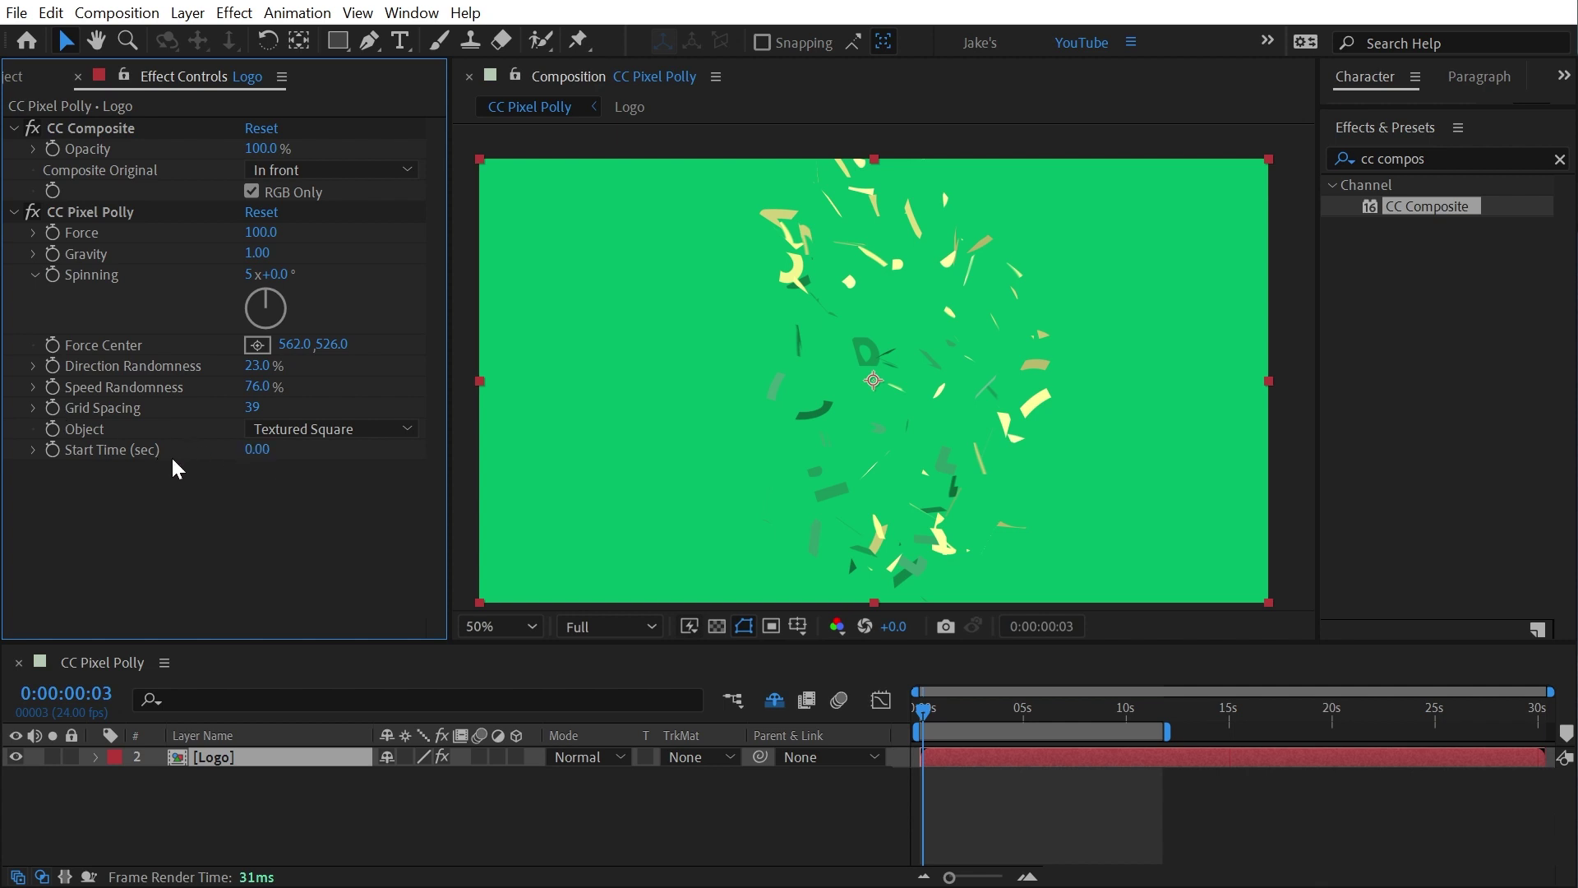
{"action": "mouse_move", "coordinate": [925, 717]}
{"action": "left_mouse_down"}
{"action": "mouse_move", "coordinate": [911, 718]}
{"action": "mouse_move", "coordinate": [932, 717]}
{"action": "left_mouse_up"}
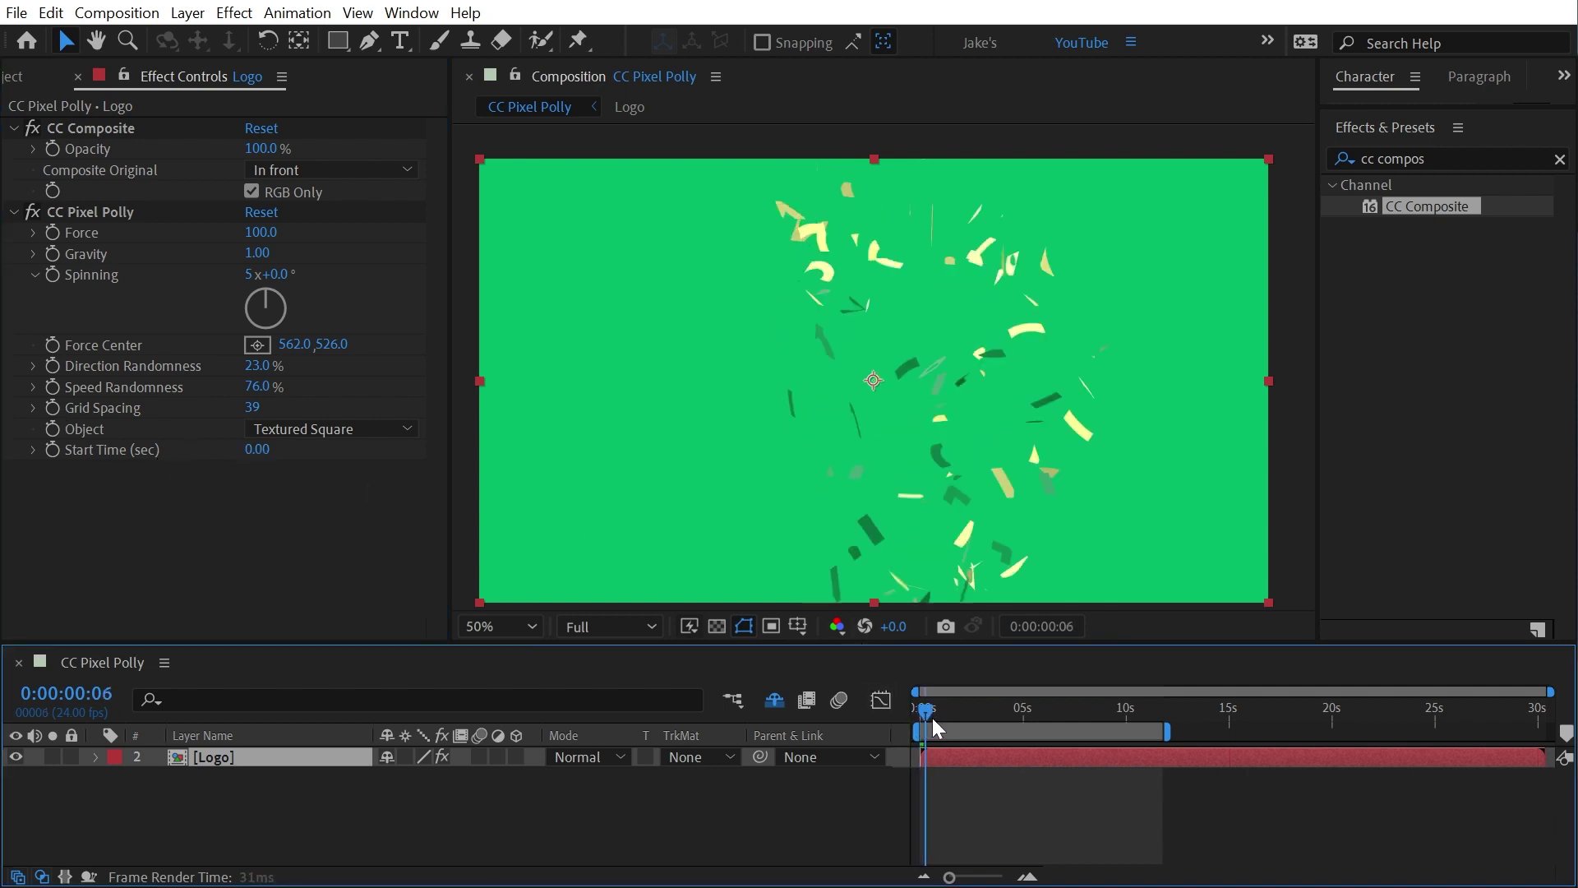
Set the CC Pixel Polly Start Time to 1, then 1.56 seconds, previewing the break-up
{"action": "left_click", "coordinate": [260, 451]}
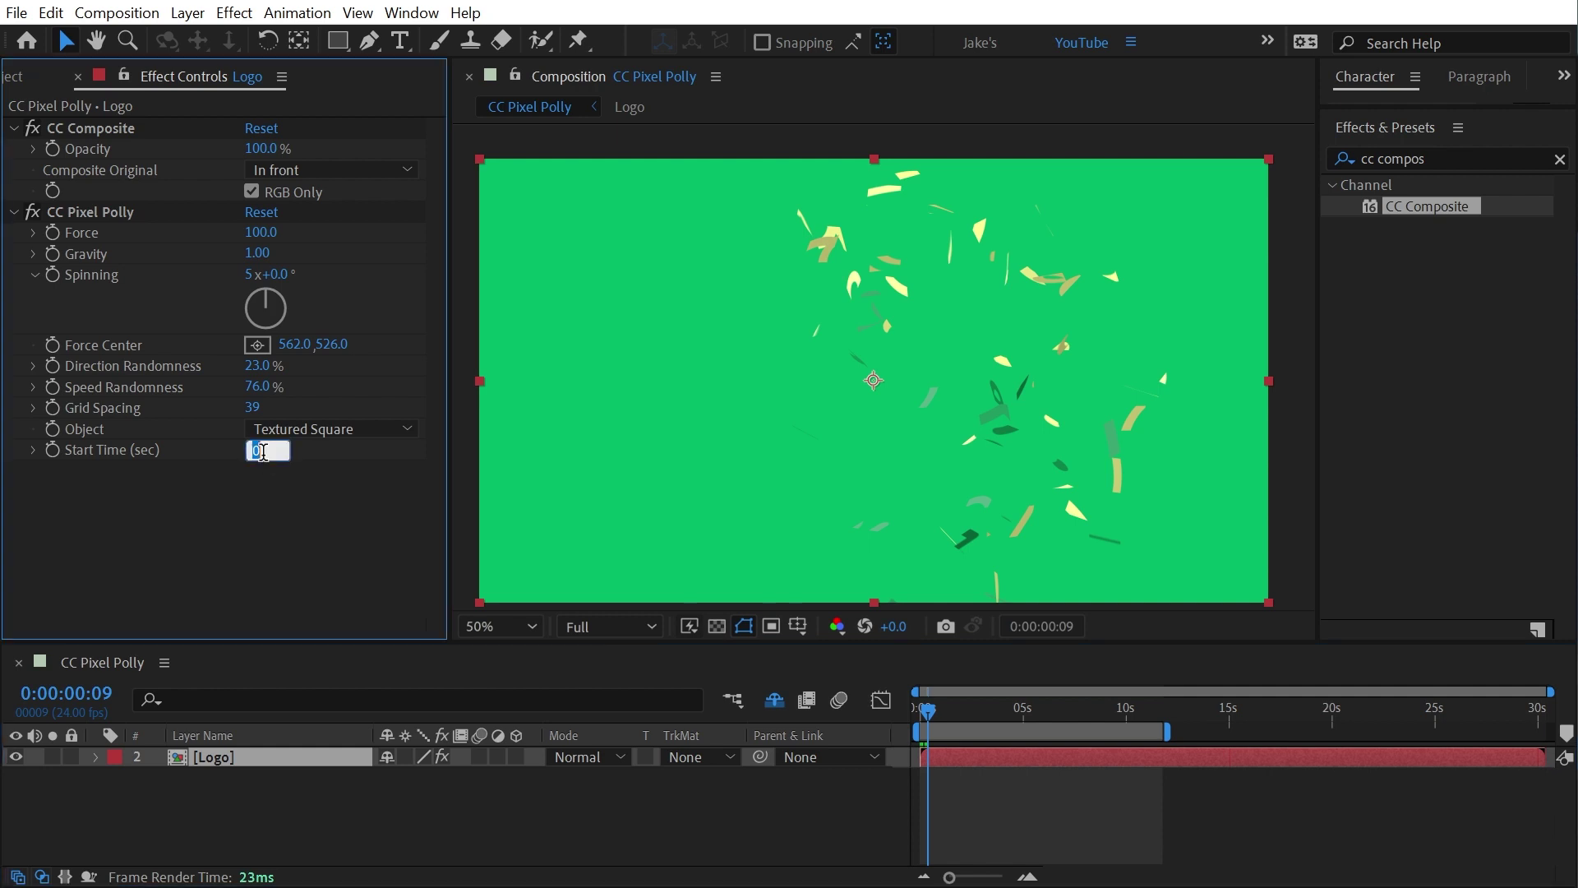
{"action": "type", "text": "1"}
{"action": "key", "text": "Return"}
{"action": "key", "text": "equal"}
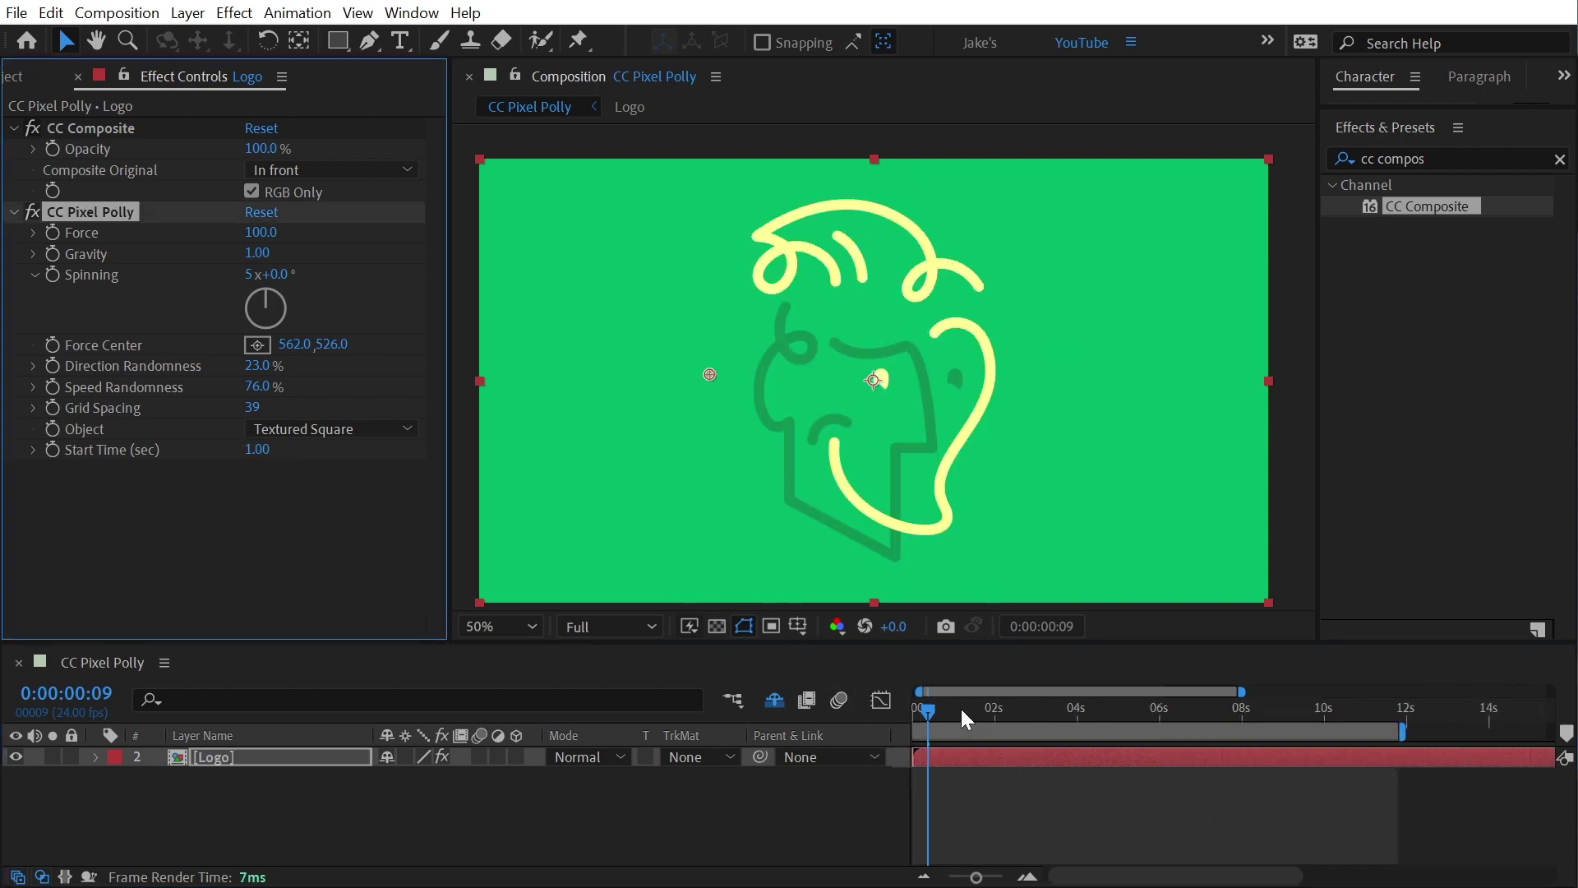
{"action": "key", "text": "equal"}
{"action": "left_click_drag", "start_coordinate": [955, 710], "coordinate": [1012, 750]}
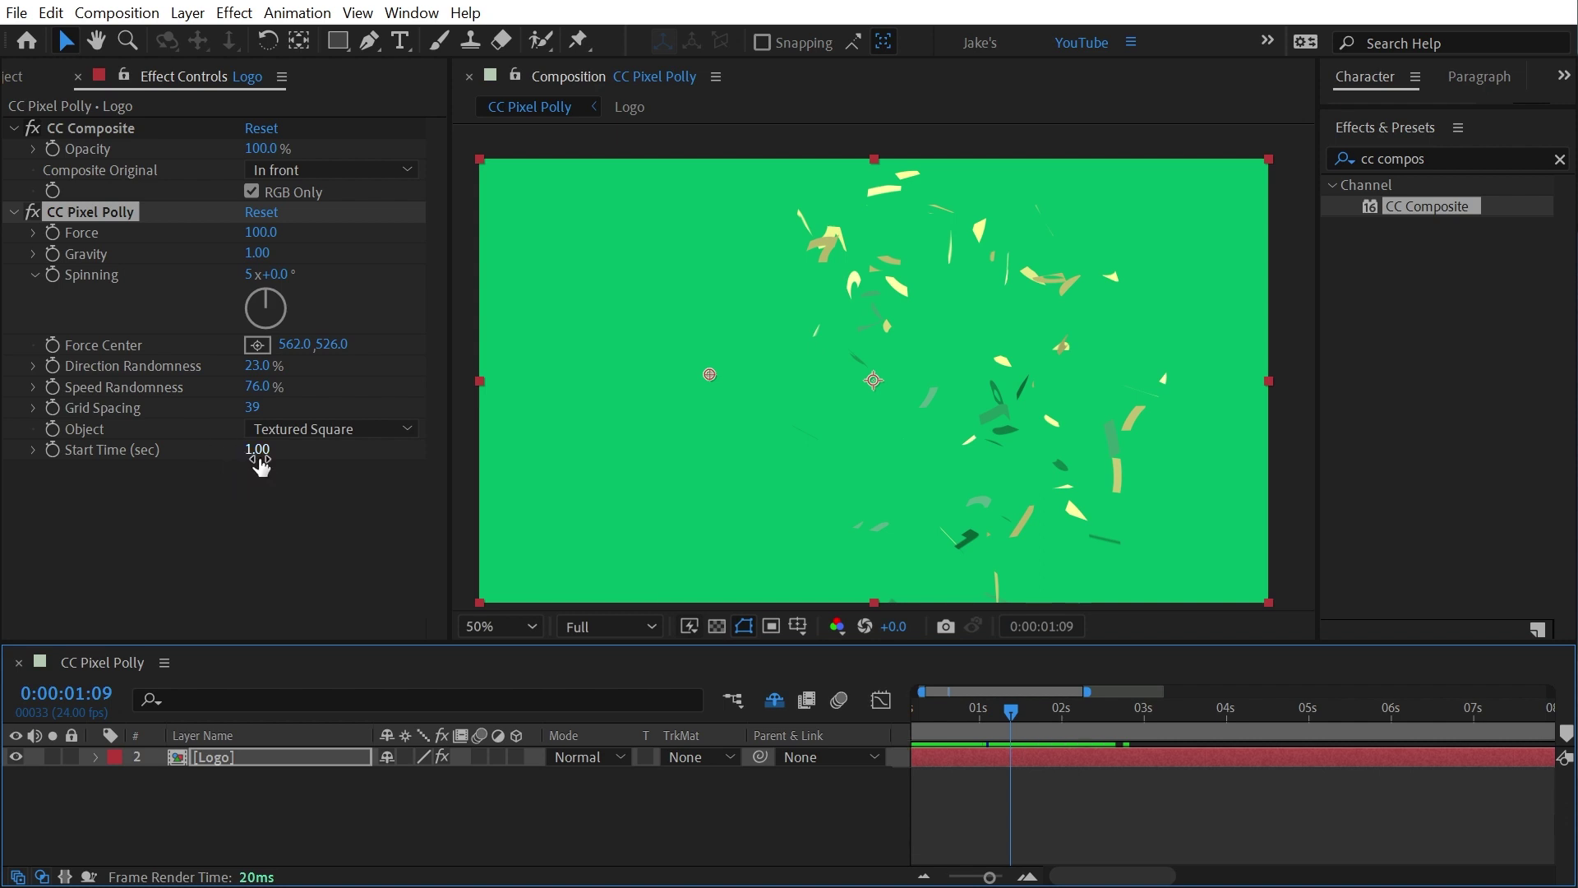
{"action": "left_click_drag", "start_coordinate": [259, 464], "coordinate": [434, 498]}
{"action": "left_click_drag", "start_coordinate": [1010, 695], "coordinate": [1032, 709]}
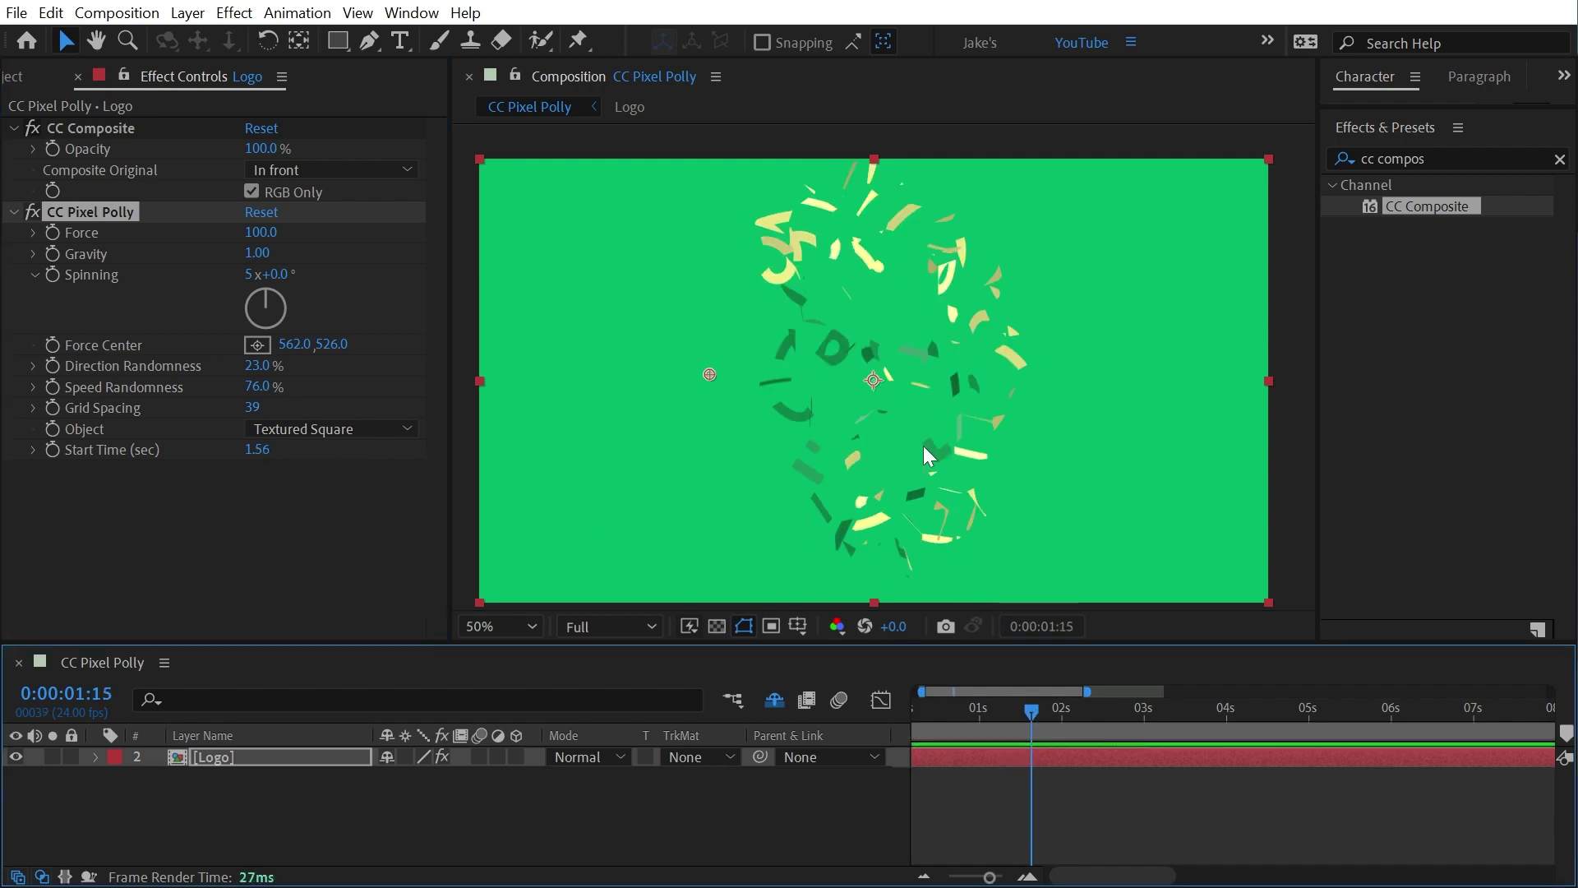